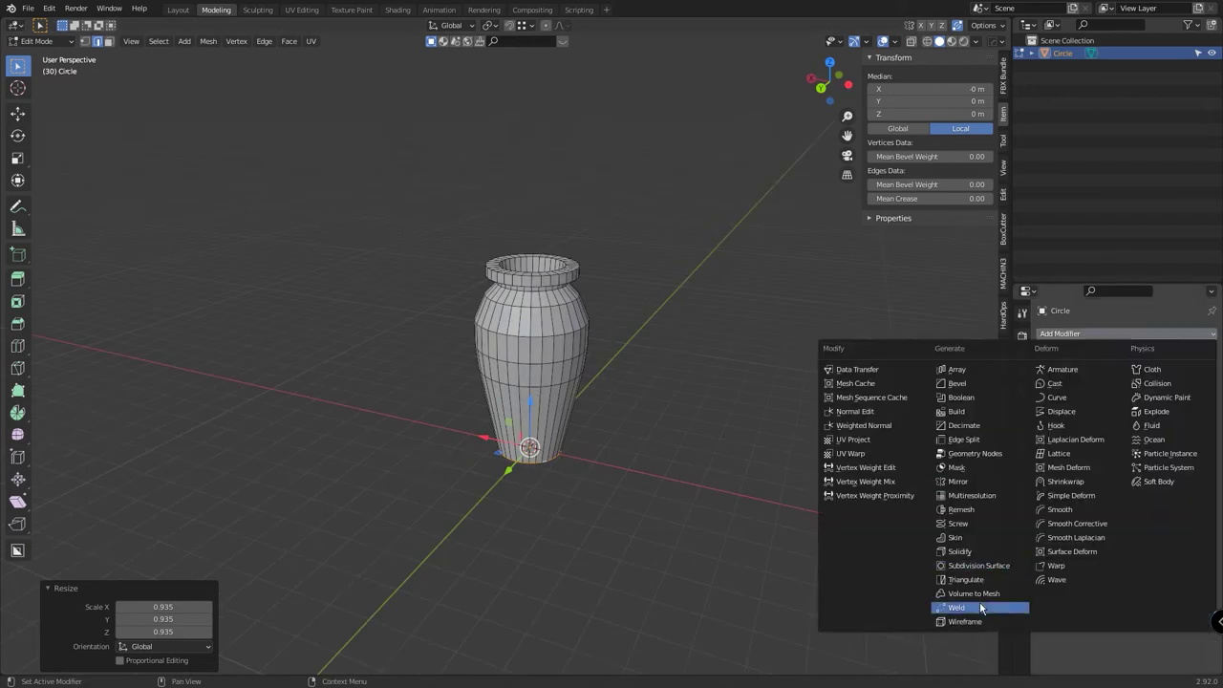
Step: Add a Subdivision Surface modifier to the vase and cut an edge loop close to the edge of its rim
click(977, 601)
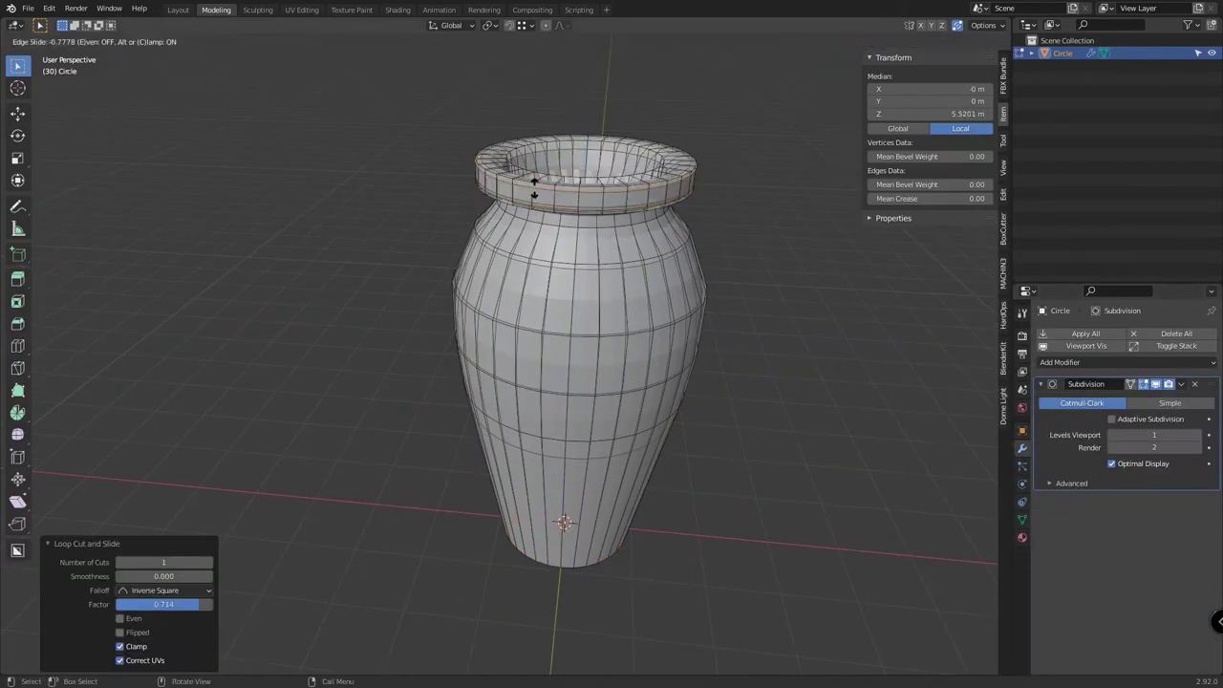
click(534, 188)
middle_drag(534, 189, 906, 256)
scroll(905, 256, up, 3)
Step: Add a Bevel modifier above the Subdivision with amount 0.03 m, 2 segments and the limit method Weight
click(1059, 362)
click(965, 391)
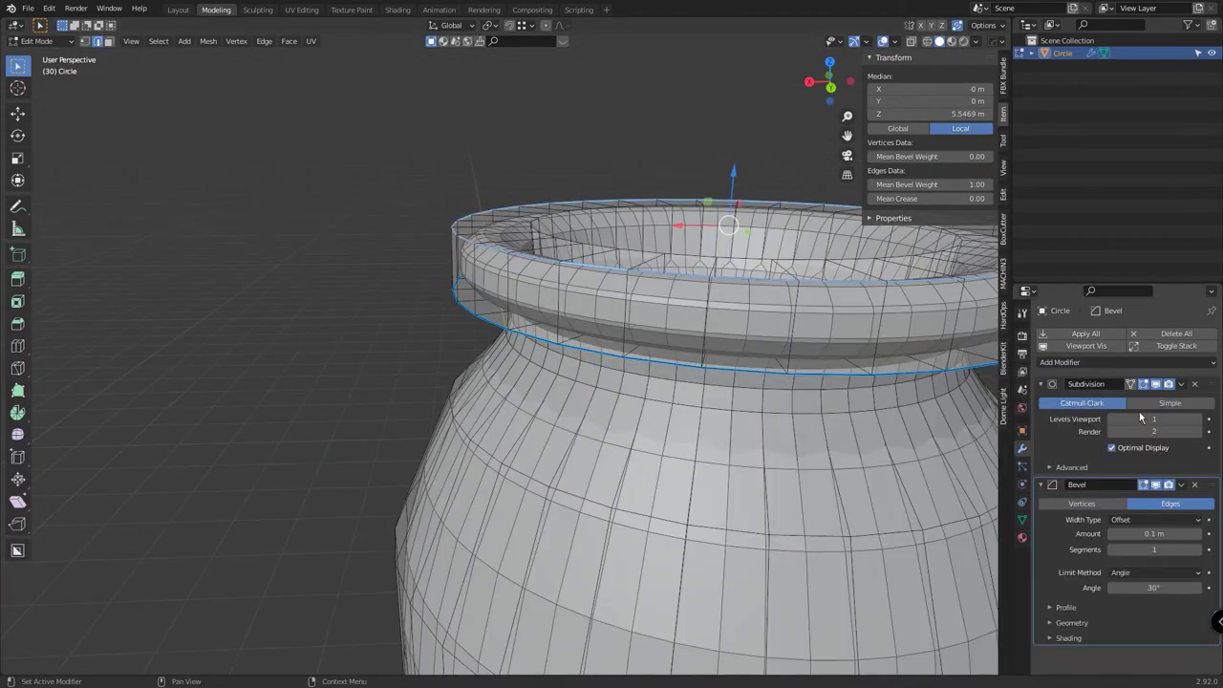
click(1181, 396)
click(1185, 492)
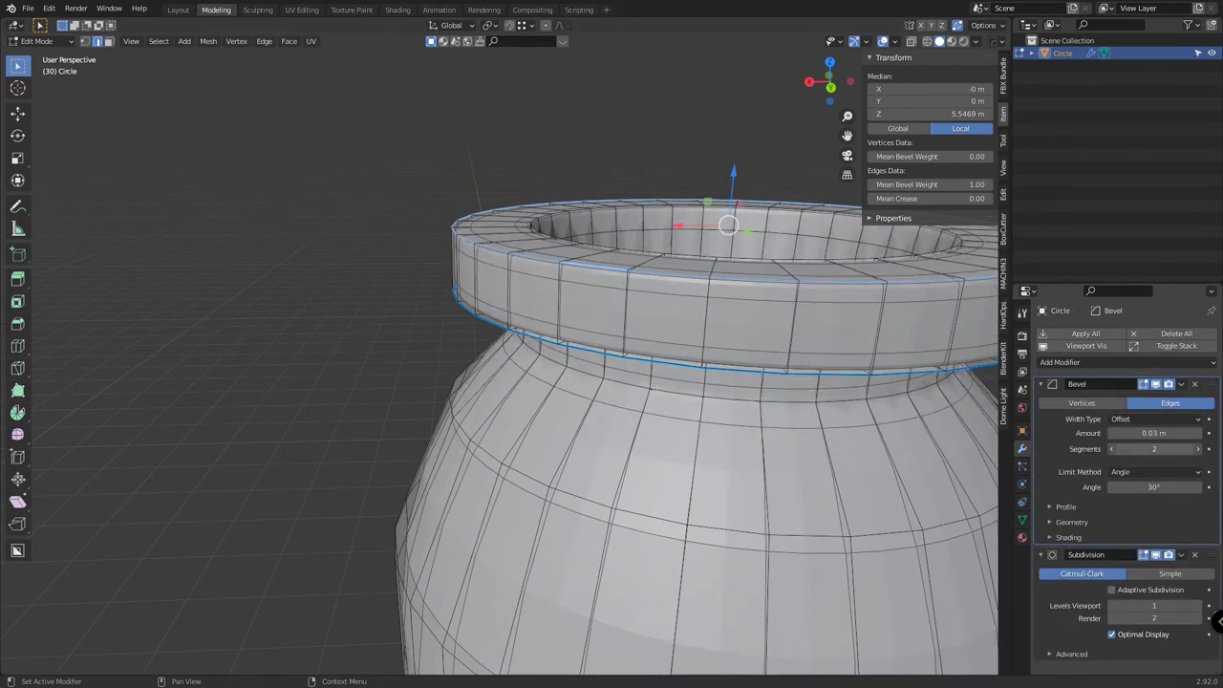
middle_drag(669, 430, 669, 287)
alt+click(812, 499)
click(1156, 471)
click(1151, 492)
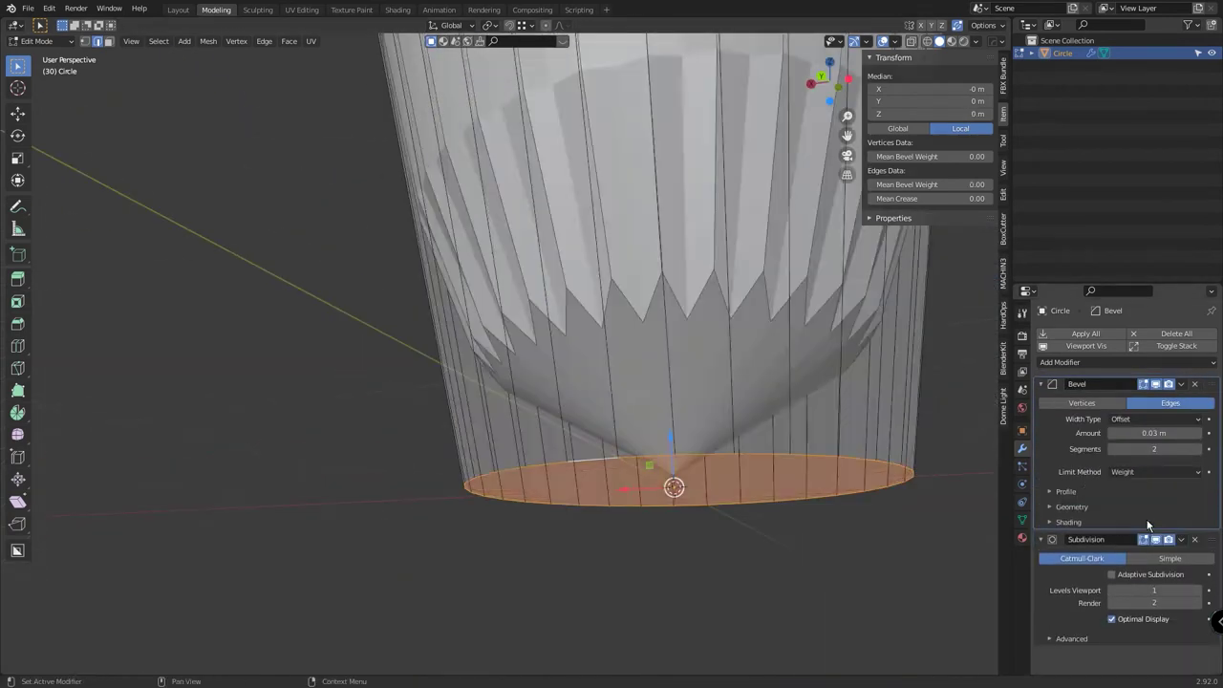
Step: Set the bevel weight of the edge loop around the vase's base to 1
click(1112, 433)
click(1196, 589)
scroll(601, 356, down, 5)
middle_drag(601, 357, 601, 286)
key(ctrl+shift+e)
text(1)
key(Return)
scroll(601, 356, down, 4)
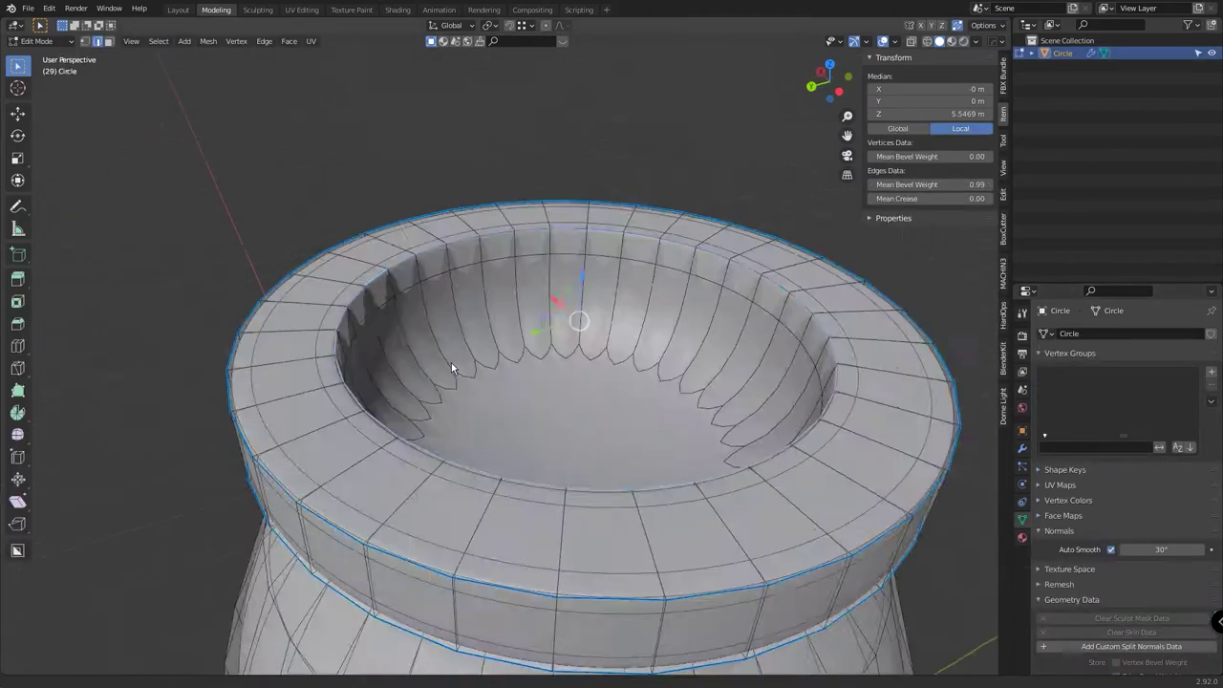
Step: Widen the vase's body by scaling the horizontal edge loops around its belly outward
alt+shift+click(451, 367)
middle_drag(450, 368, 459, 344)
scroll(458, 344, down, 5)
scroll(462, 333, up, 3)
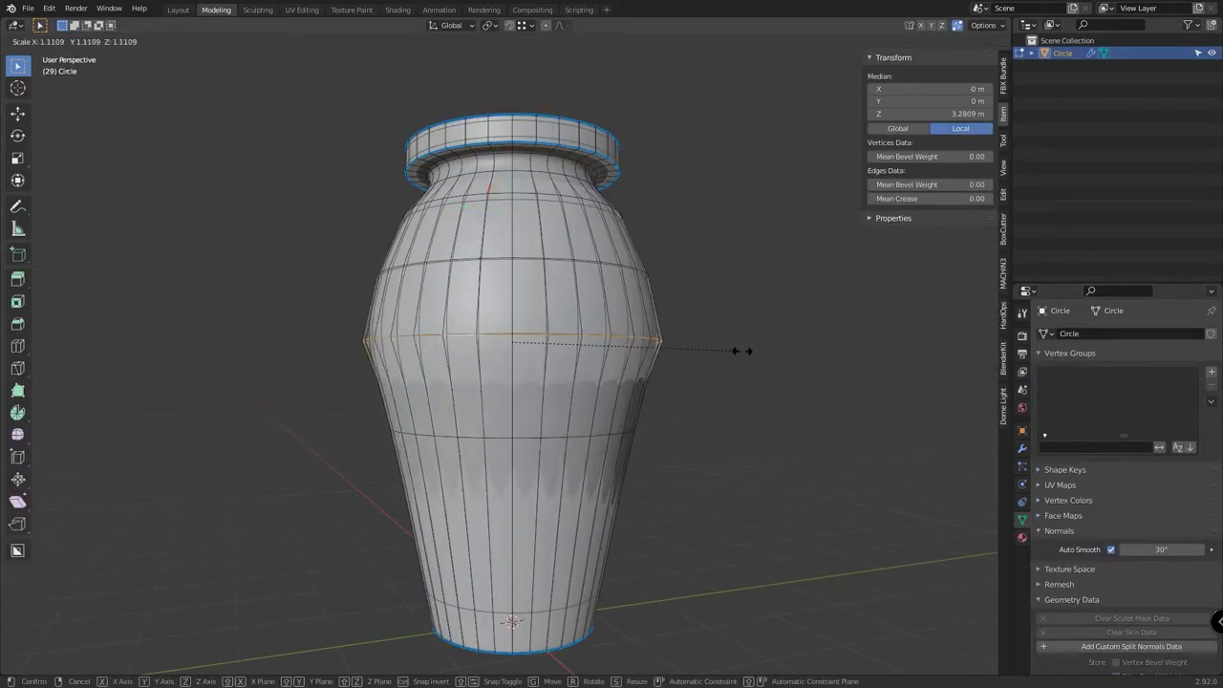
click(764, 351)
middle_drag(707, 357, 441, 262)
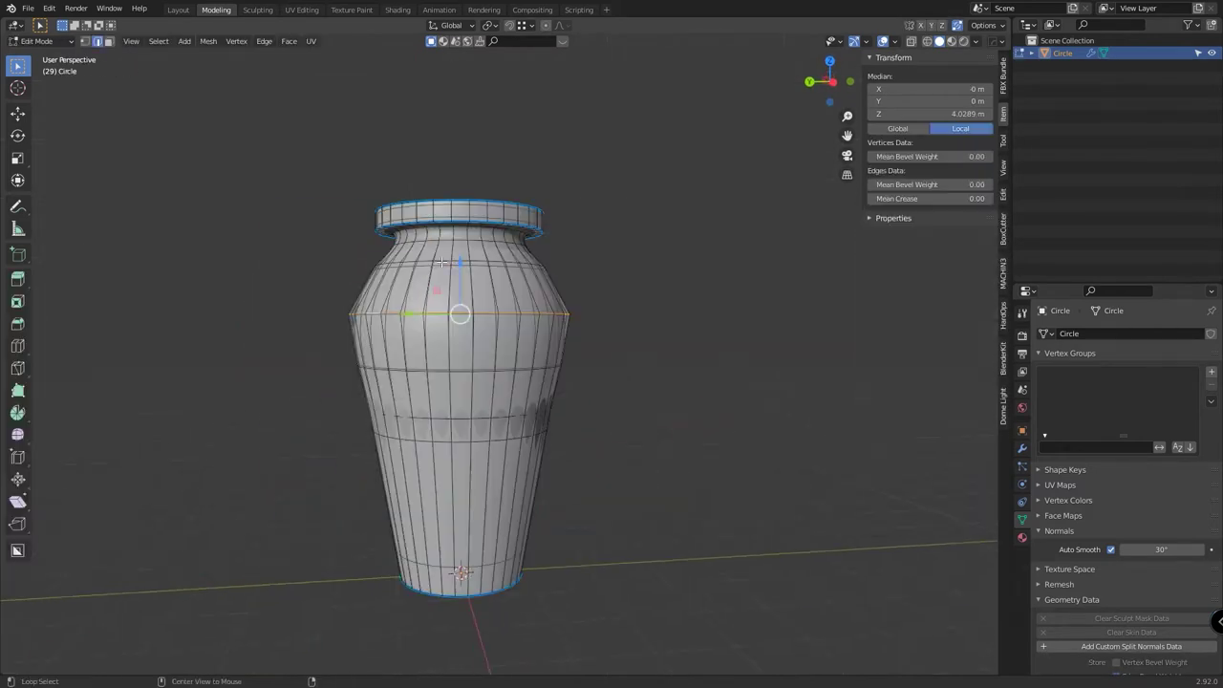
click(468, 217)
middle_drag(468, 217, 284, 417)
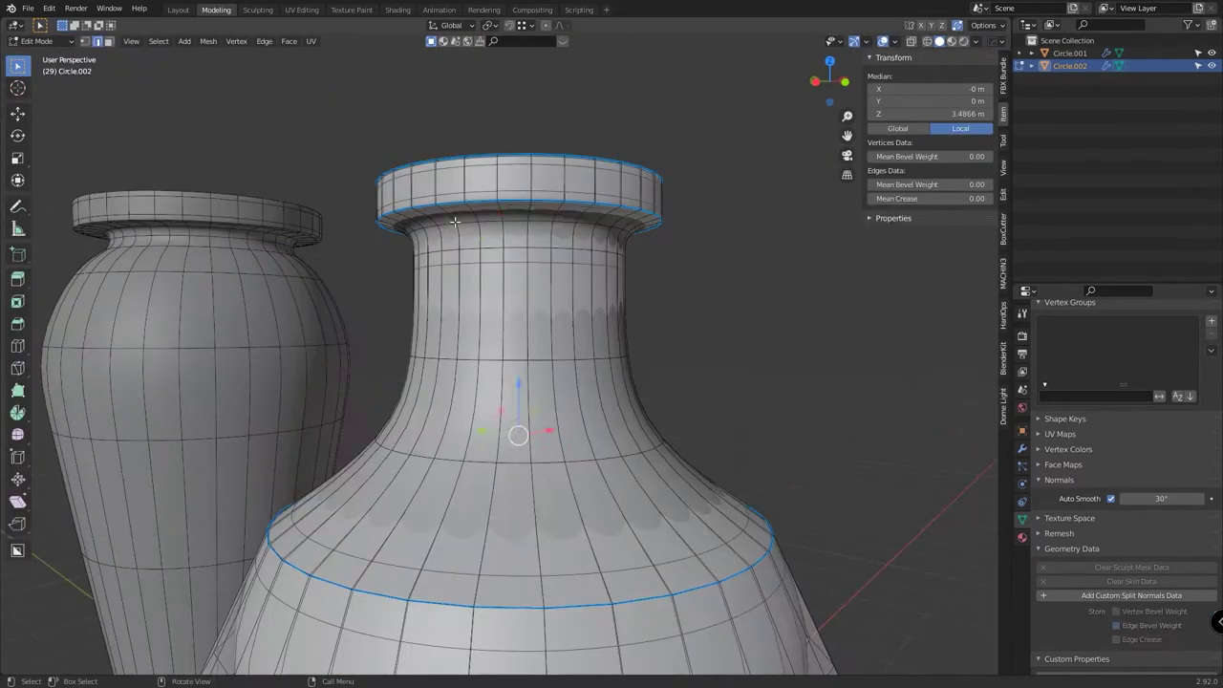
Step: Finish editing the mesh of the long-necked vase and return to object mode
key(Tab)
scroll(521, 492, down, 10)
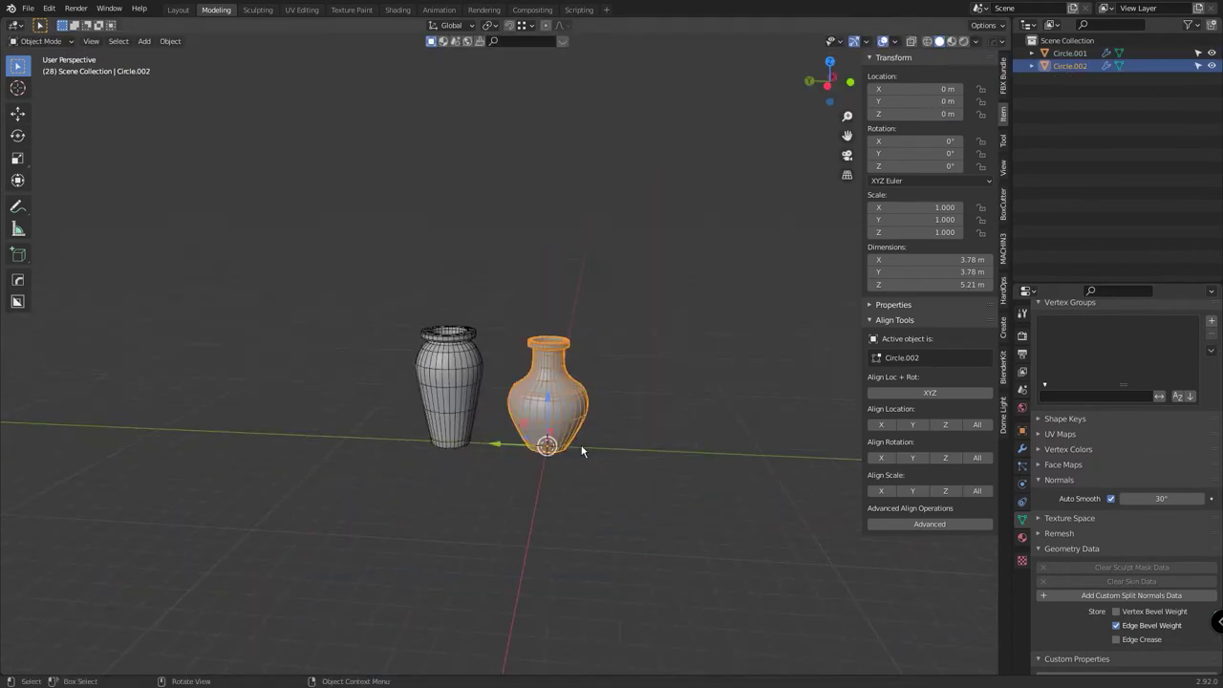
scroll(578, 416, up, 4)
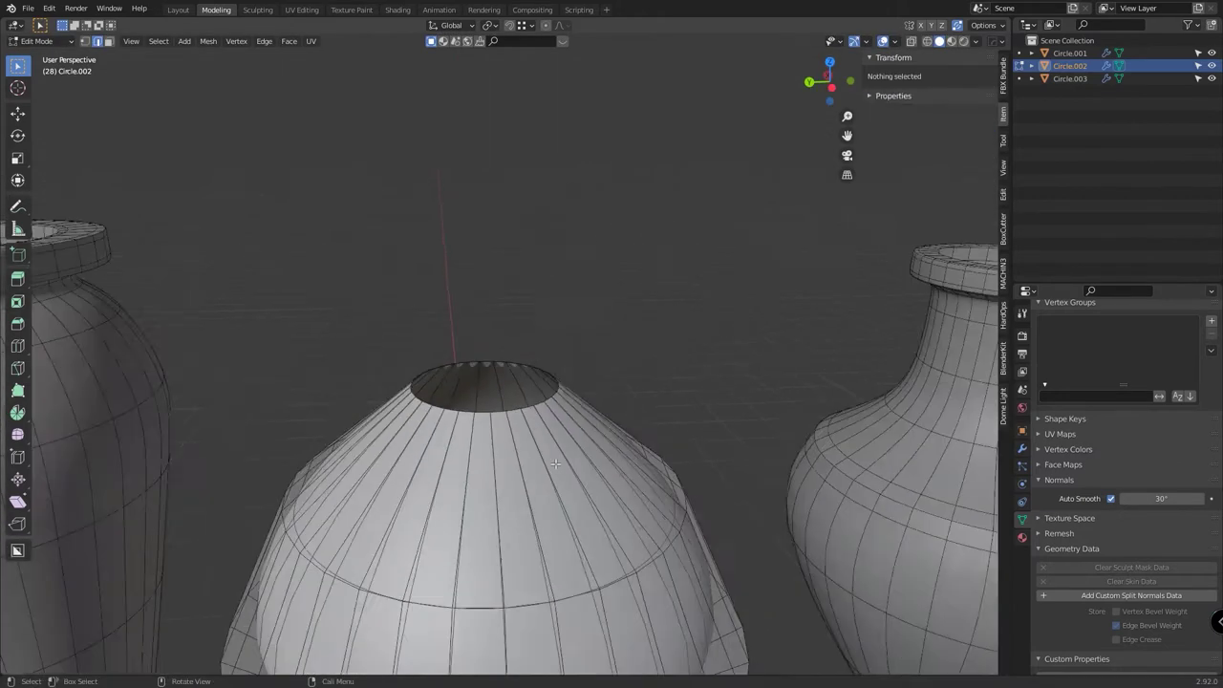
Step: Reshape the middle vase into a wide, squat pot by moving its edge loops vertically, and select an edge loop at its rim
key(g)
key(z)
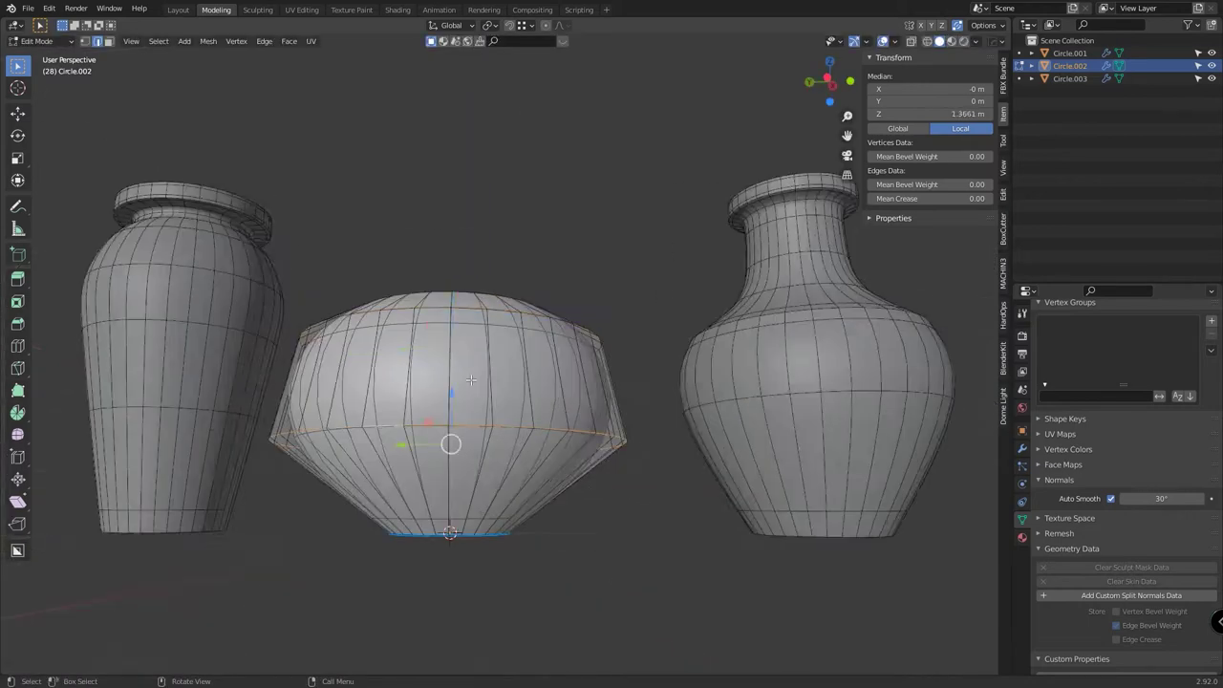
key(g)
key(z)
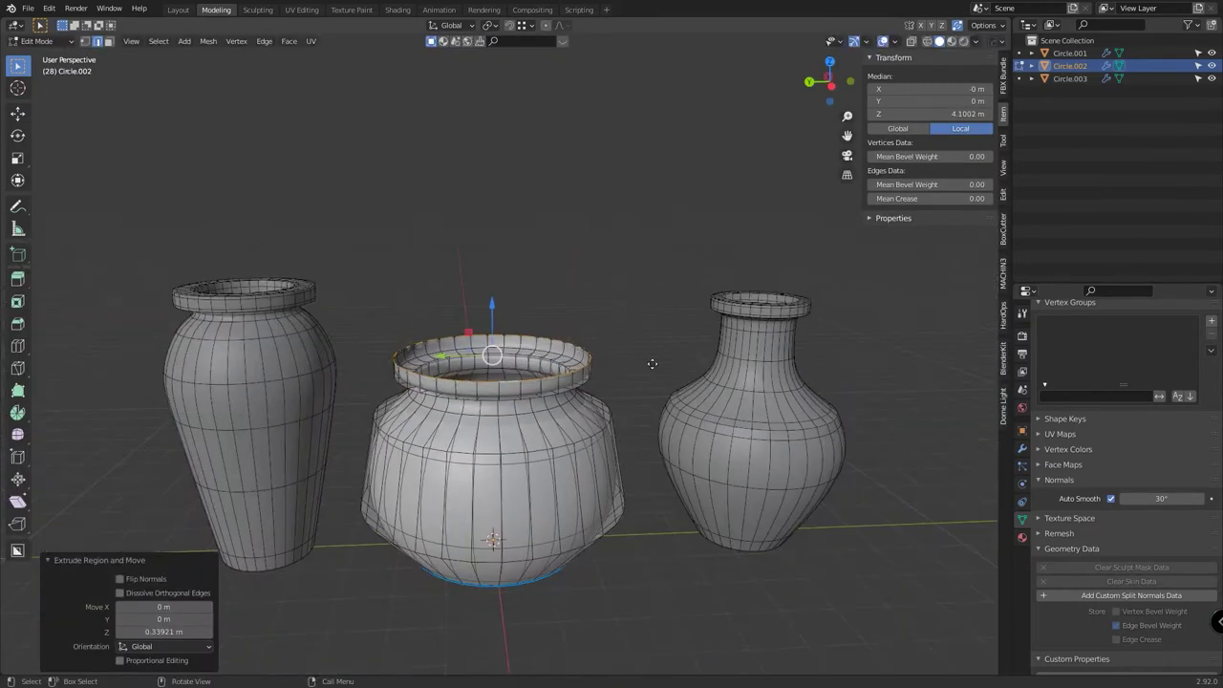
scroll(500, 382, up, 4)
shift+middle_drag(500, 440, 500, 353)
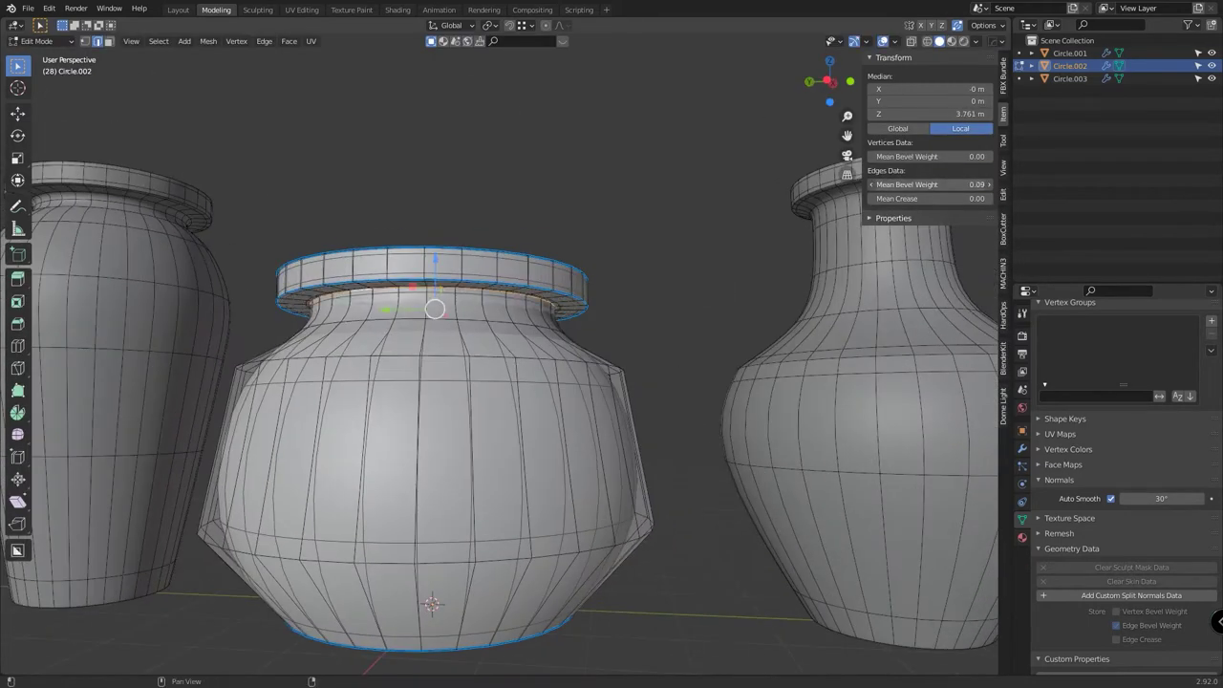
click(438, 272)
middle_drag(438, 272, 318, 431)
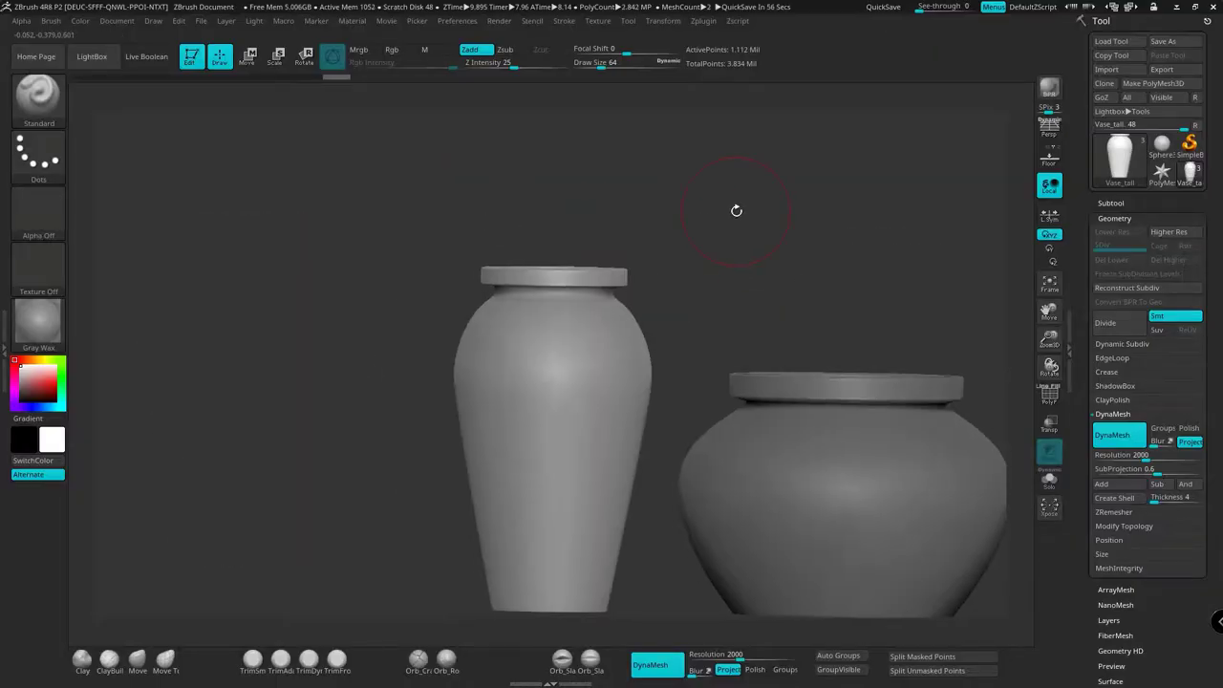
Step: Switch to ZBrush and choose the MaskRect brush
key(b)
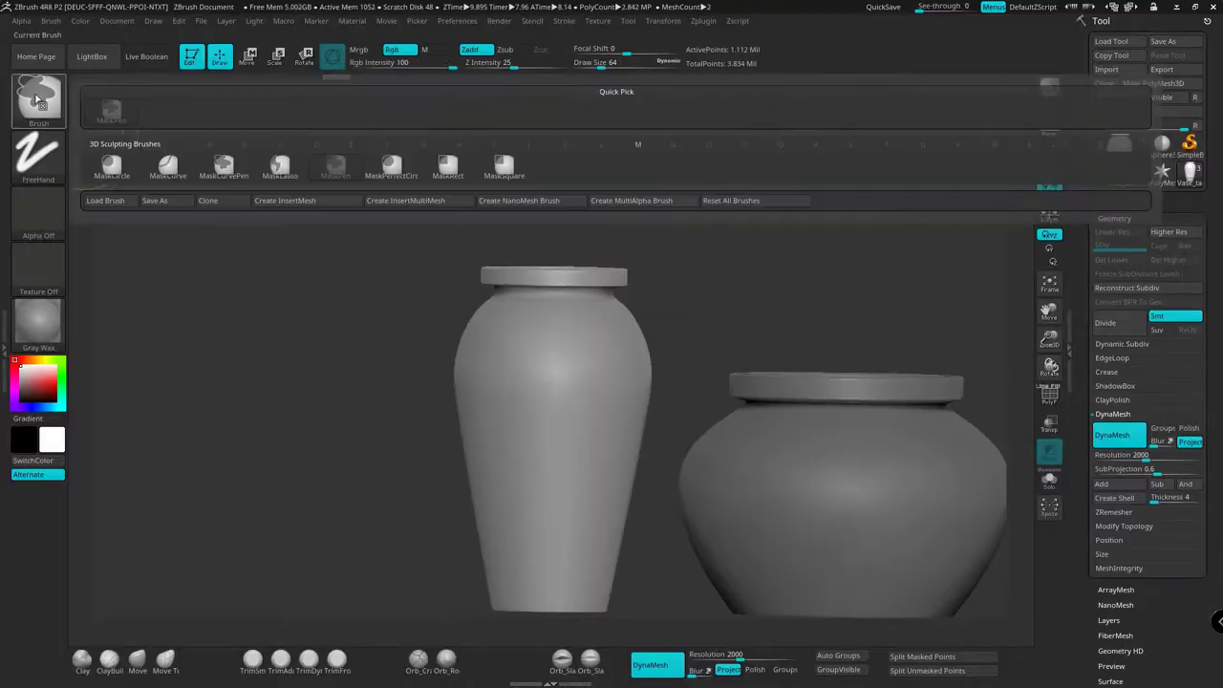
key(m)
key(r)
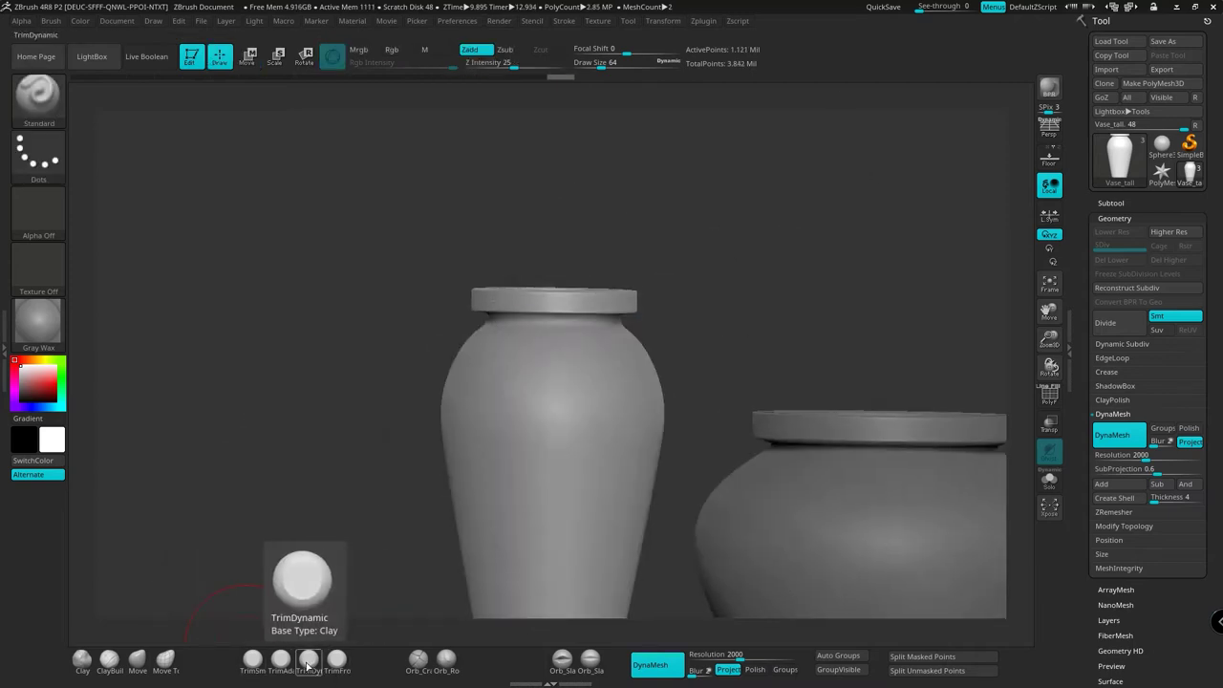
Step: Chip the edges of the tall vase's rim with the TrimSmoothBorder brush in Zsub mode, Z intensity 100 and draw size 15
key(b)
click(382, 431)
mouse_move(605, 259)
mouse_down()
mouse_move(621, 270)
mouse_move(536, 256)
mouse_up()
mouse_move(645, 418)
mouse_down()
mouse_move(478, 259)
mouse_move(582, 412)
mouse_move(573, 423)
mouse_move(519, 355)
mouse_move(630, 361)
mouse_move(544, 379)
mouse_move(572, 368)
mouse_up()
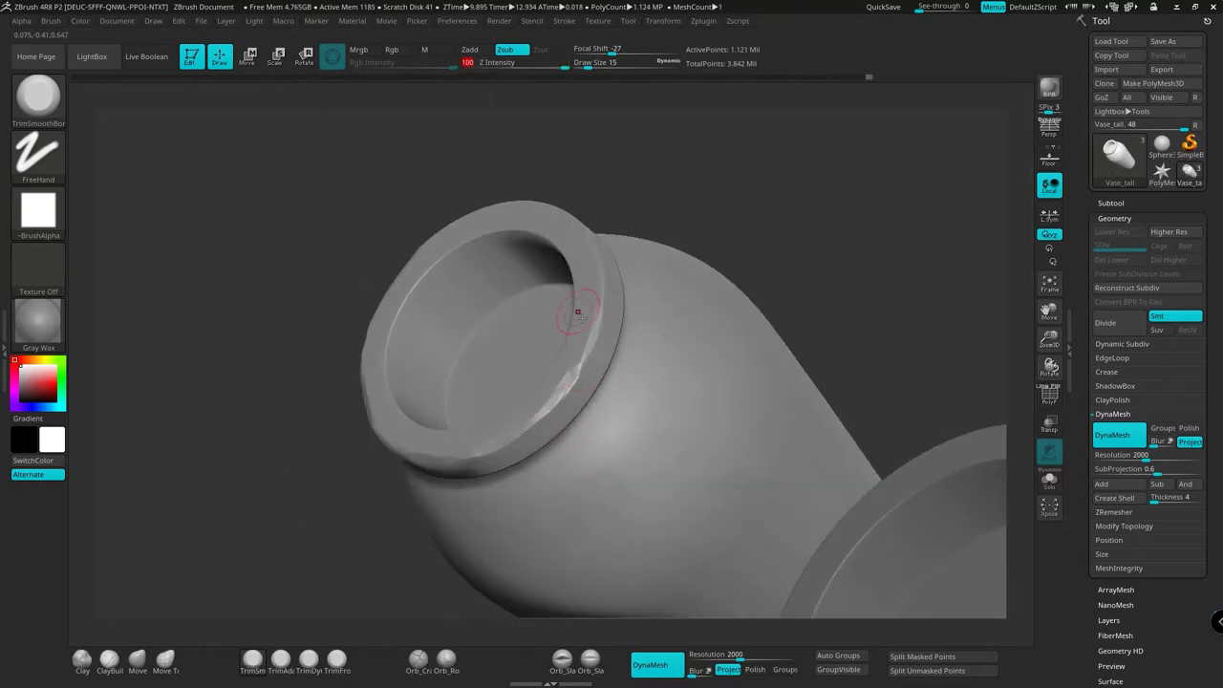
drag(577, 312, 433, 369)
drag(515, 379, 403, 317)
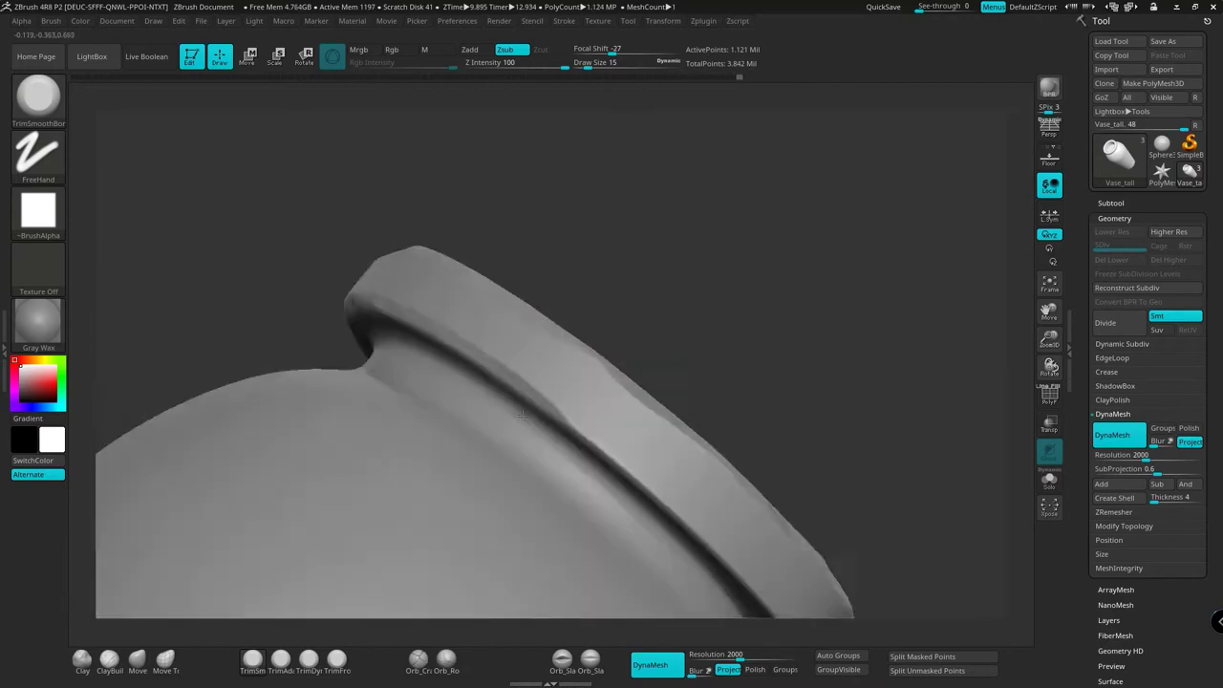
Step: Continue trimming irregular chips along the underside and inner edge of the tall vase's rim
drag(522, 413, 389, 283)
drag(296, 309, 338, 197)
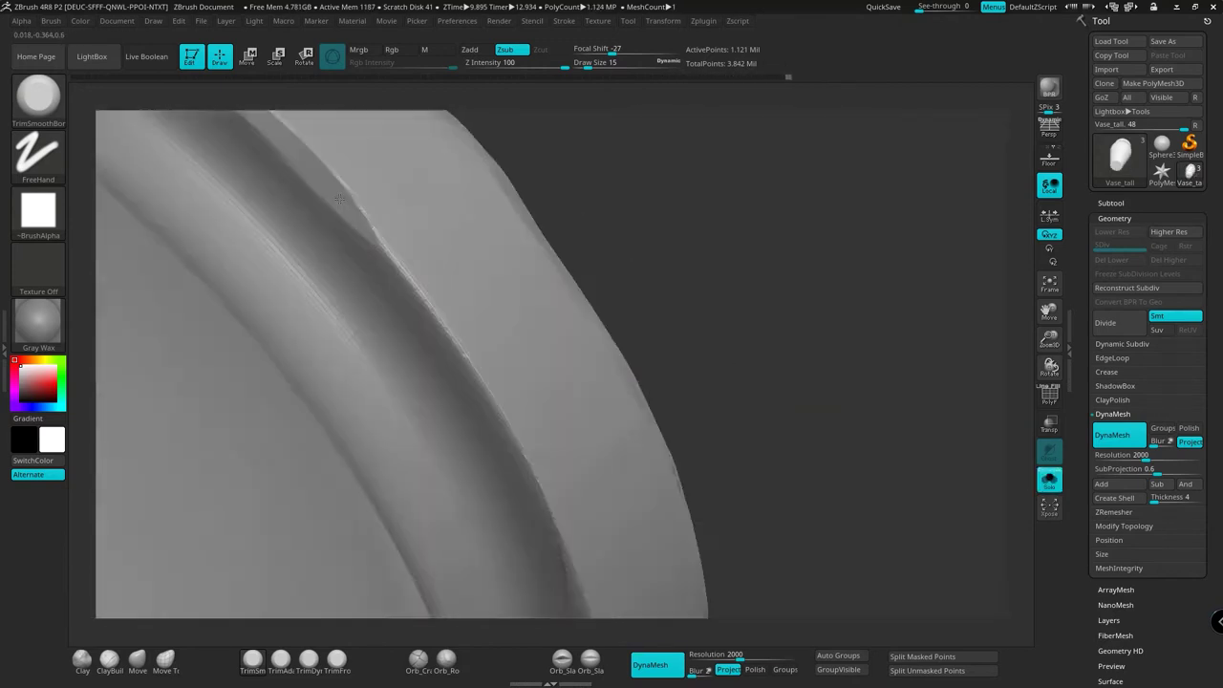
mouse_move(465, 181)
mouse_down()
mouse_move(590, 301)
mouse_move(505, 478)
mouse_move(668, 304)
mouse_up()
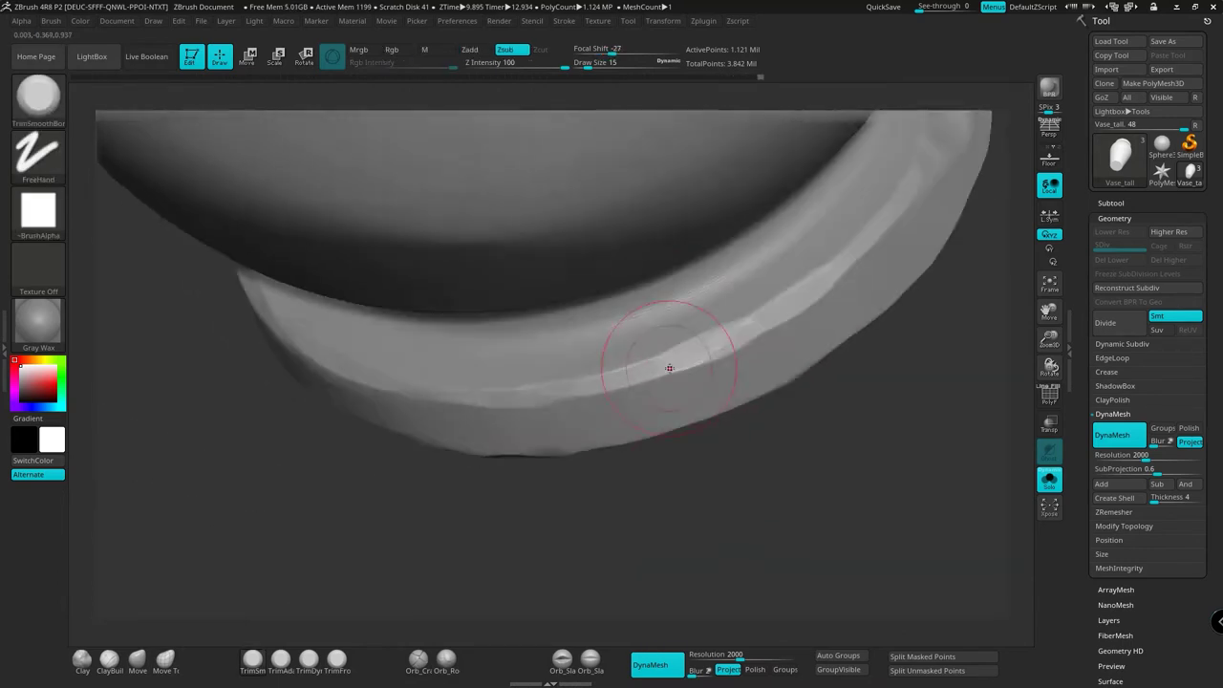
drag(668, 368, 492, 290)
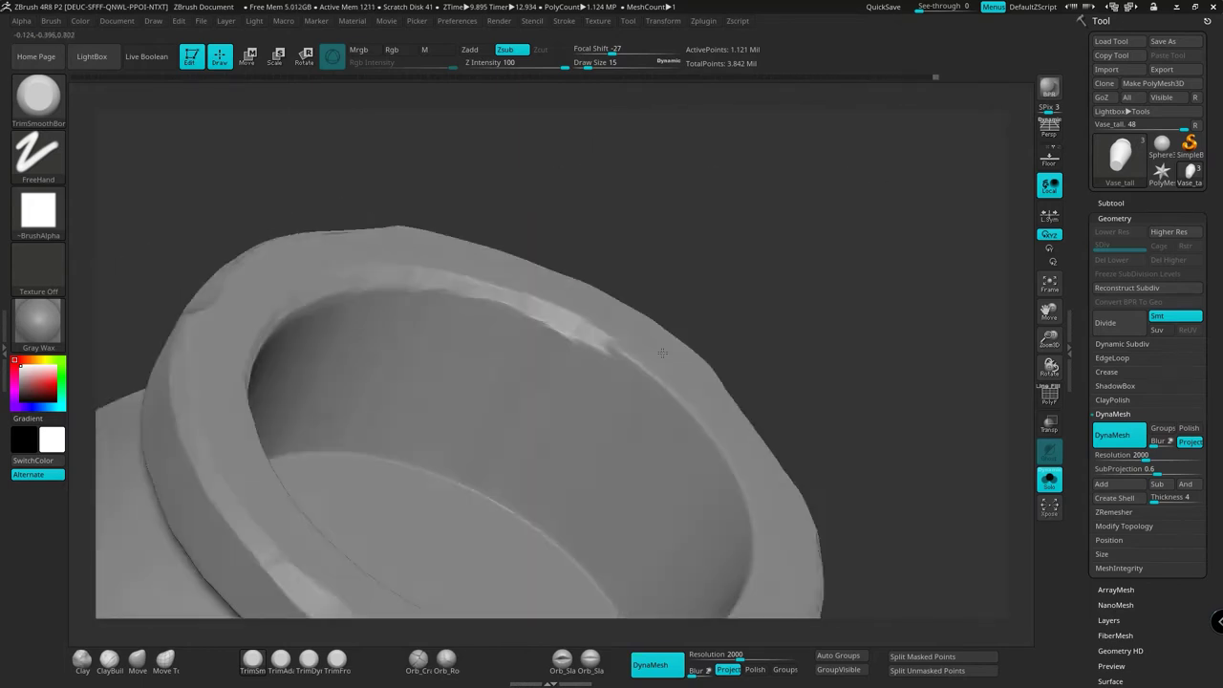
drag(662, 353, 493, 277)
mouse_move(528, 367)
mouse_down()
mouse_move(494, 238)
mouse_move(510, 385)
mouse_move(567, 357)
mouse_move(539, 465)
mouse_move(545, 341)
mouse_move(486, 396)
mouse_move(322, 297)
mouse_move(642, 274)
mouse_move(806, 333)
mouse_up()
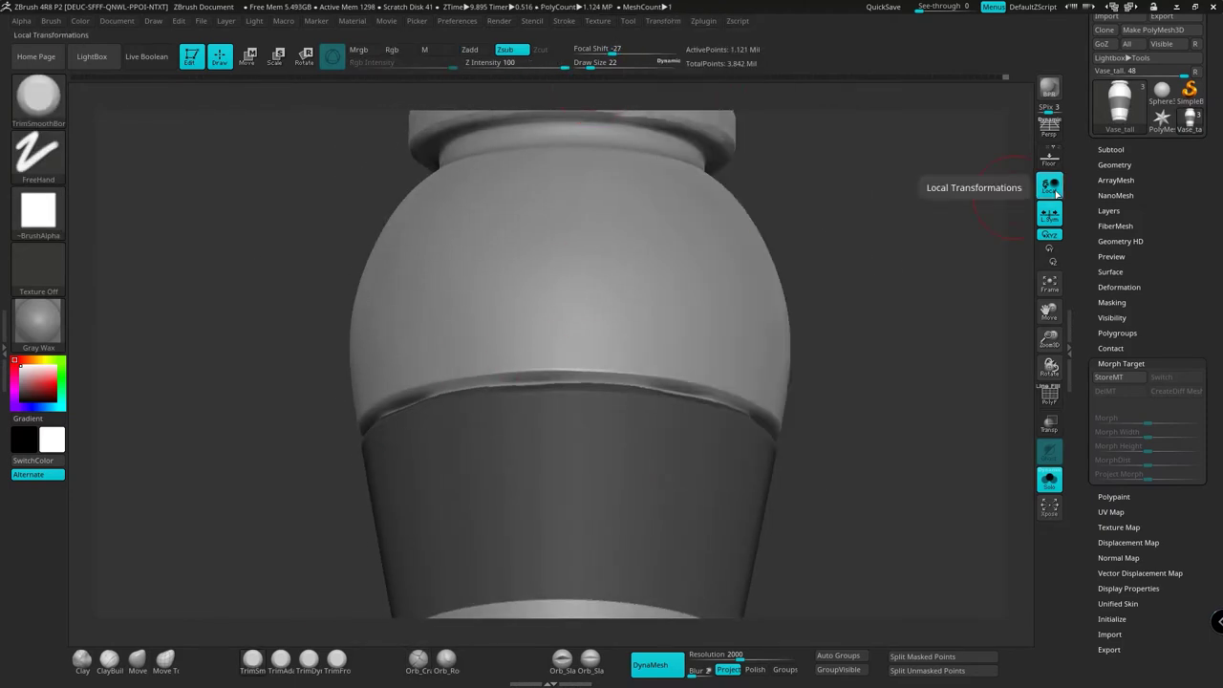
Step: Turn off local symmetry and chip the edge above the masked band on the tall vase's body using draw size 22
click(1049, 186)
drag(611, 344, 624, 318)
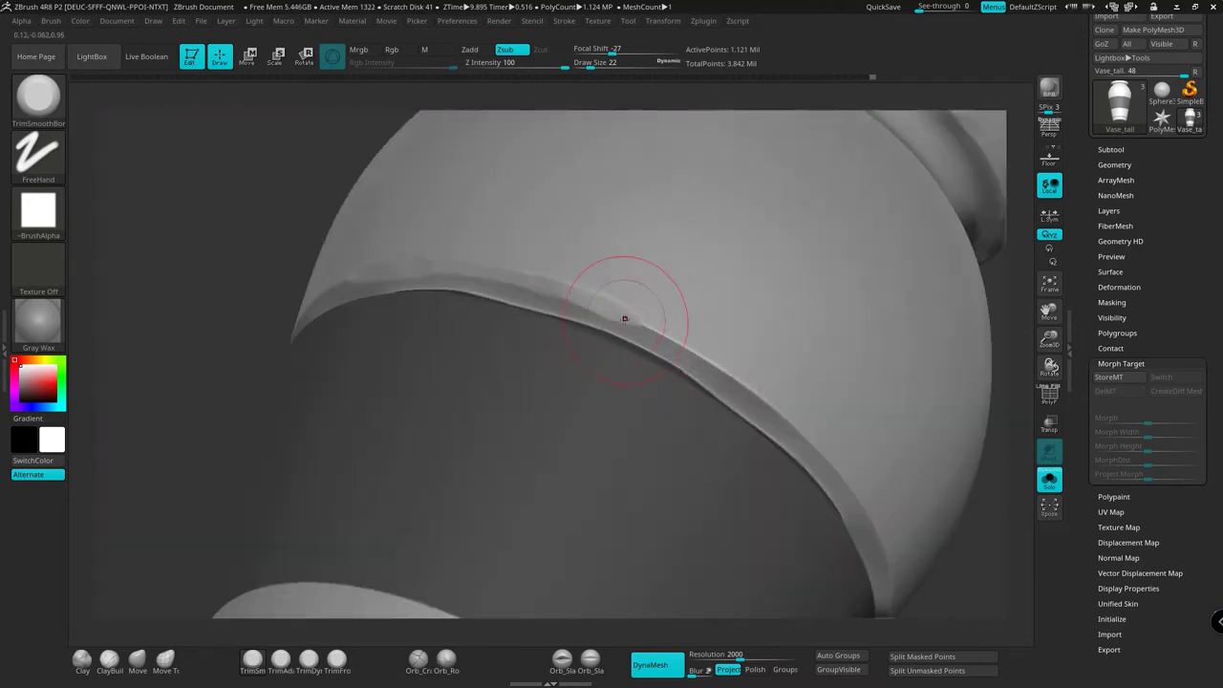
mouse_move(768, 471)
mouse_down()
mouse_move(614, 396)
mouse_move(637, 109)
mouse_move(597, 76)
mouse_up()
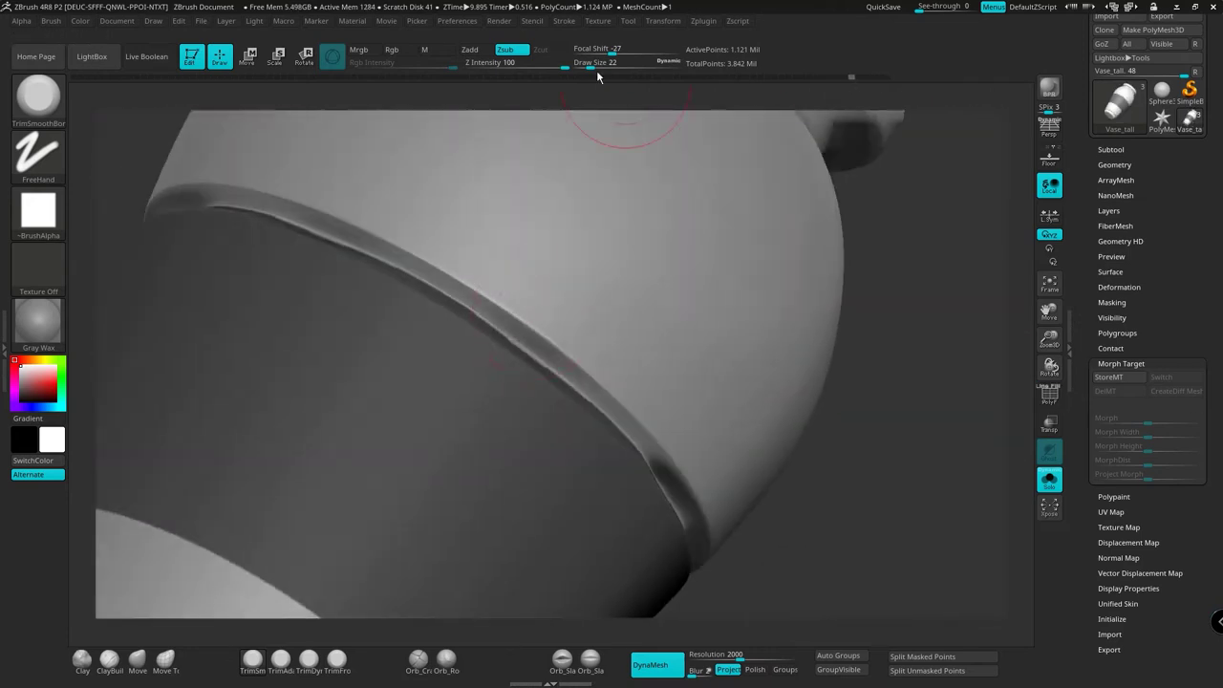
mouse_move(590, 382)
mouse_down()
mouse_move(622, 306)
mouse_move(633, 341)
mouse_move(607, 277)
mouse_move(660, 338)
mouse_move(655, 429)
mouse_move(639, 287)
mouse_move(637, 352)
mouse_move(555, 241)
mouse_up()
Step: Carve a crack rising from the tall vase's base with the Orb_Cracks brush at Z intensity 40 and draw size 13
key(b)
key(o)
key(c)
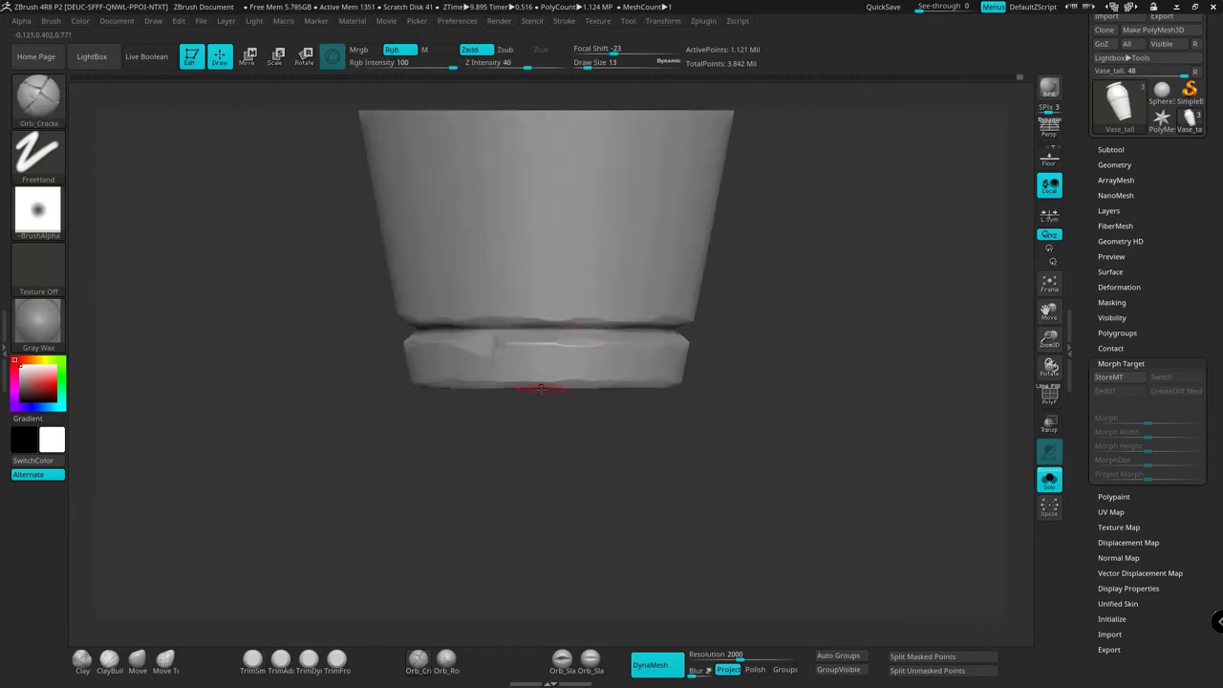
right_drag(628, 178, 624, 409)
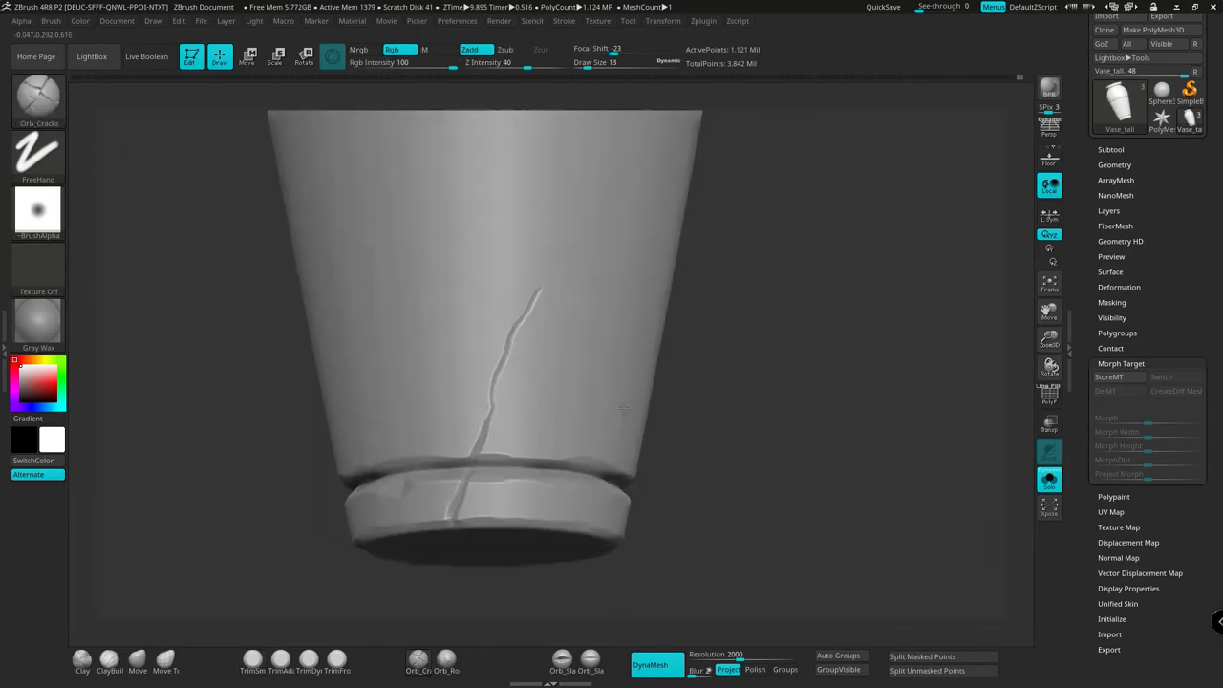
Step: Choose the Polish brush and soften the branching crack near the vase's base
key(b)
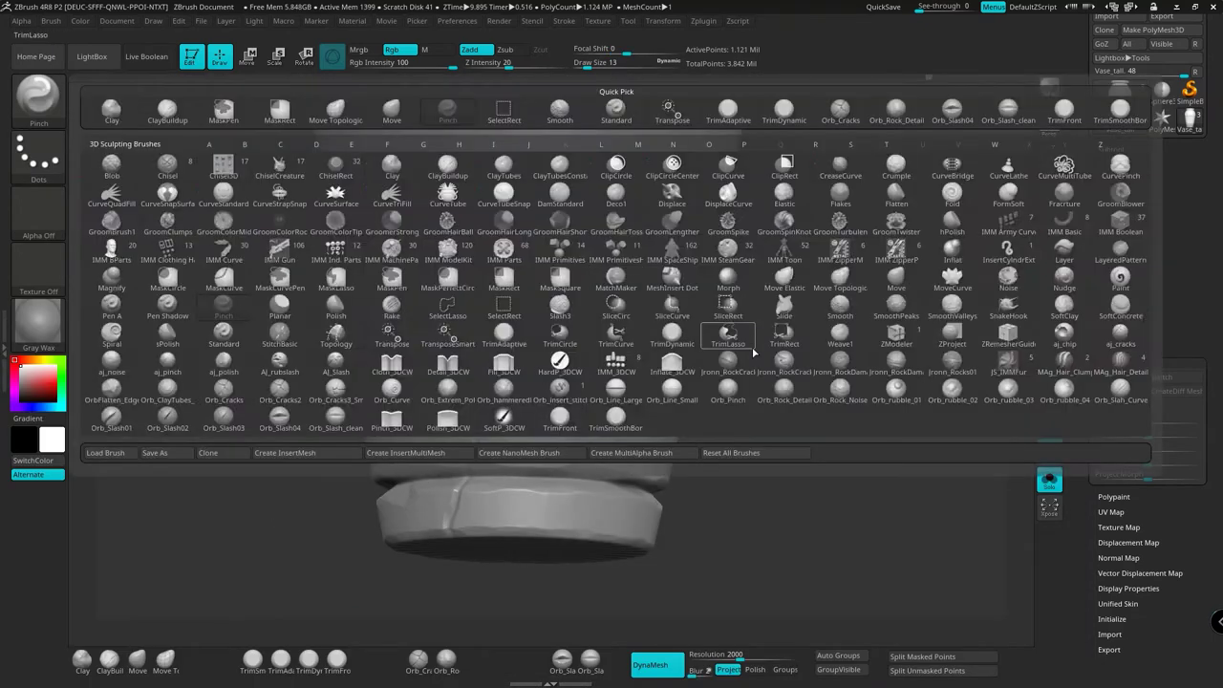
key(c)
key(b)
key(p)
key(o)
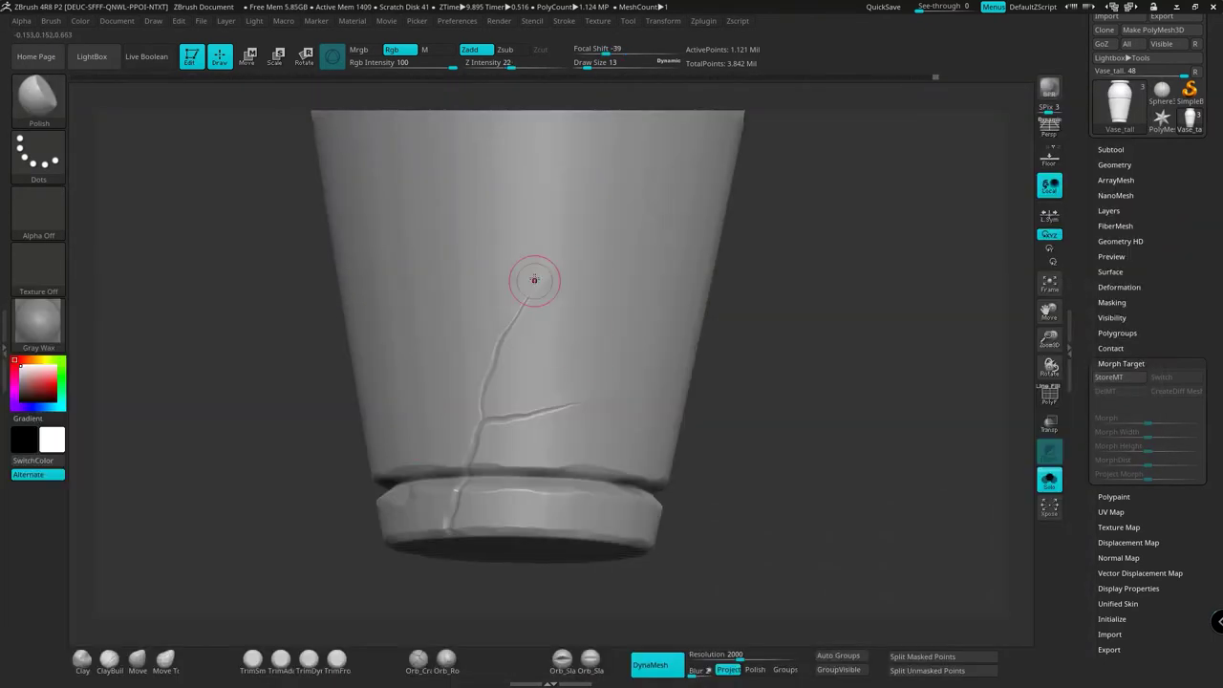
mouse_move(538, 274)
right_down()
mouse_move(519, 109)
mouse_move(285, 615)
right_up()
mouse_move(505, 279)
right_down()
mouse_move(590, 431)
mouse_move(617, 300)
right_up()
key(f)
Step: Sharpen the crack near the vase's base with the Pinch brush
key(b)
key(p)
key(i)
alt+right_drag(691, 425, 604, 448)
mouse_move(1017, 382)
right_down()
mouse_move(650, 350)
mouse_move(754, 453)
right_up()
Step: Carve a crack from the rim down the vase's shoulder with the Orb_Cracks brush at Z intensity 54 and draw size 15
key(b)
key(o)
key(c)
alt+right_drag(621, 287, 623, 346)
right_drag(601, 85, 635, 289)
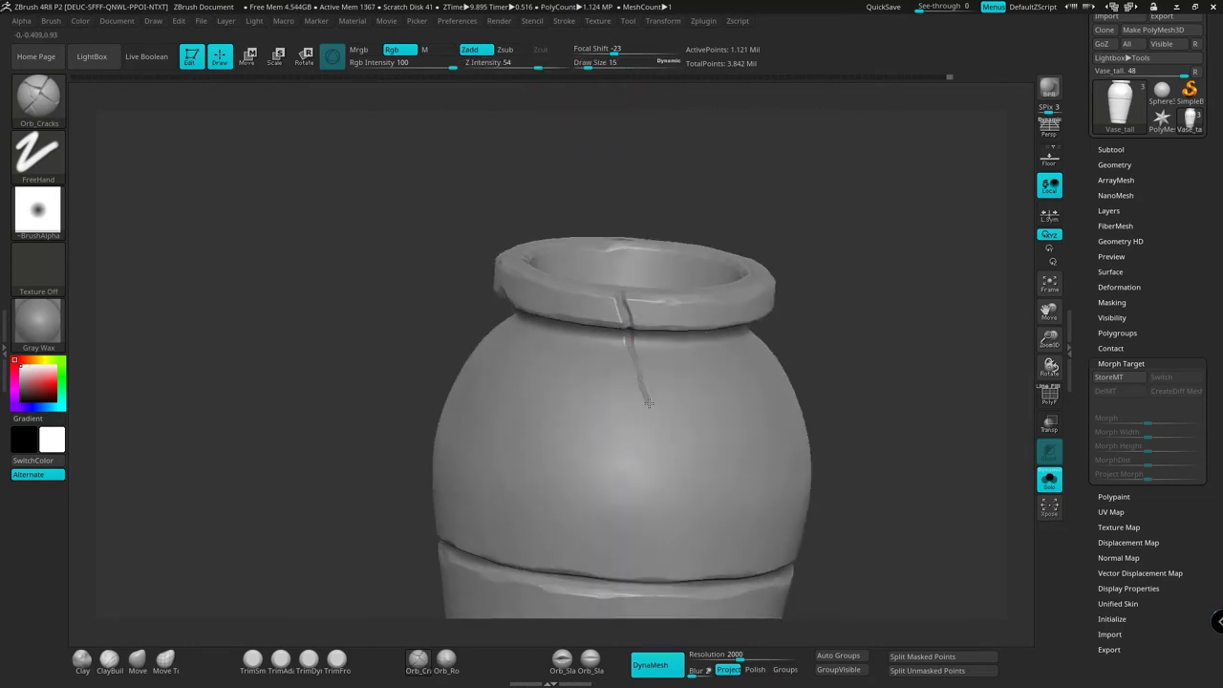
drag(648, 402, 659, 447)
right_drag(659, 447, 638, 395)
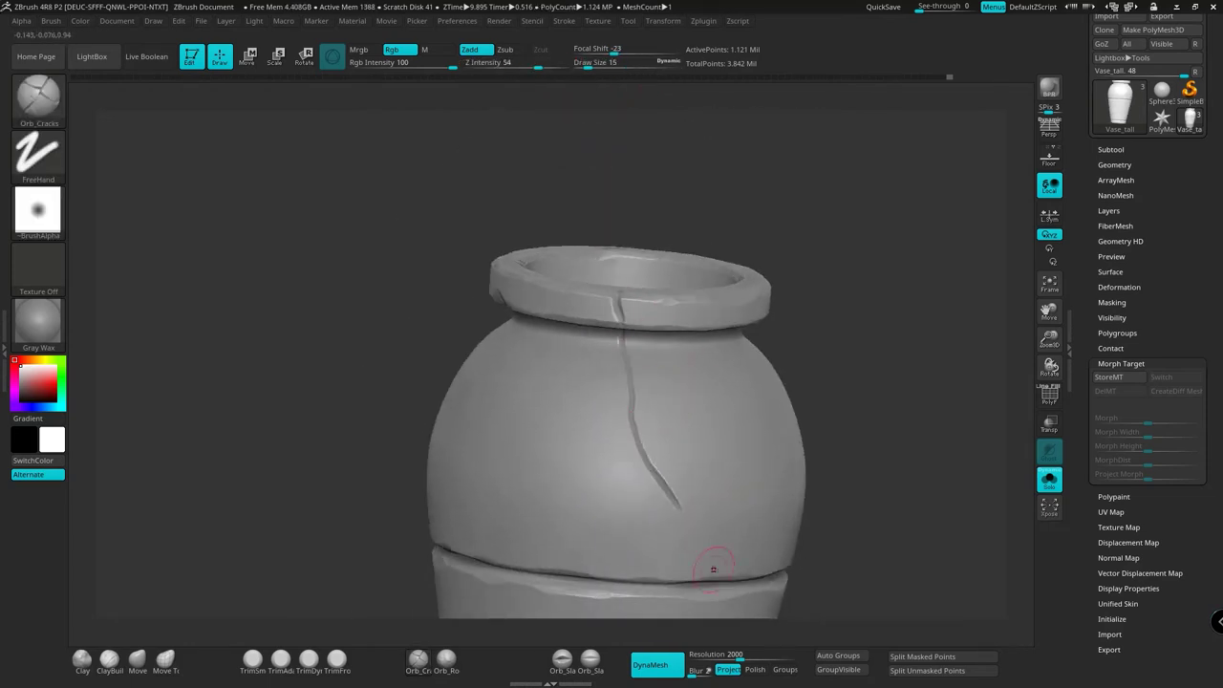
Step: Refine the crack on the vase's shoulder with the Pinch brush
key(b)
key(p)
key(i)
mouse_move(586, 315)
alt+right_down()
mouse_move(587, 372)
mouse_move(582, 123)
mouse_move(585, 400)
alt+right_up()
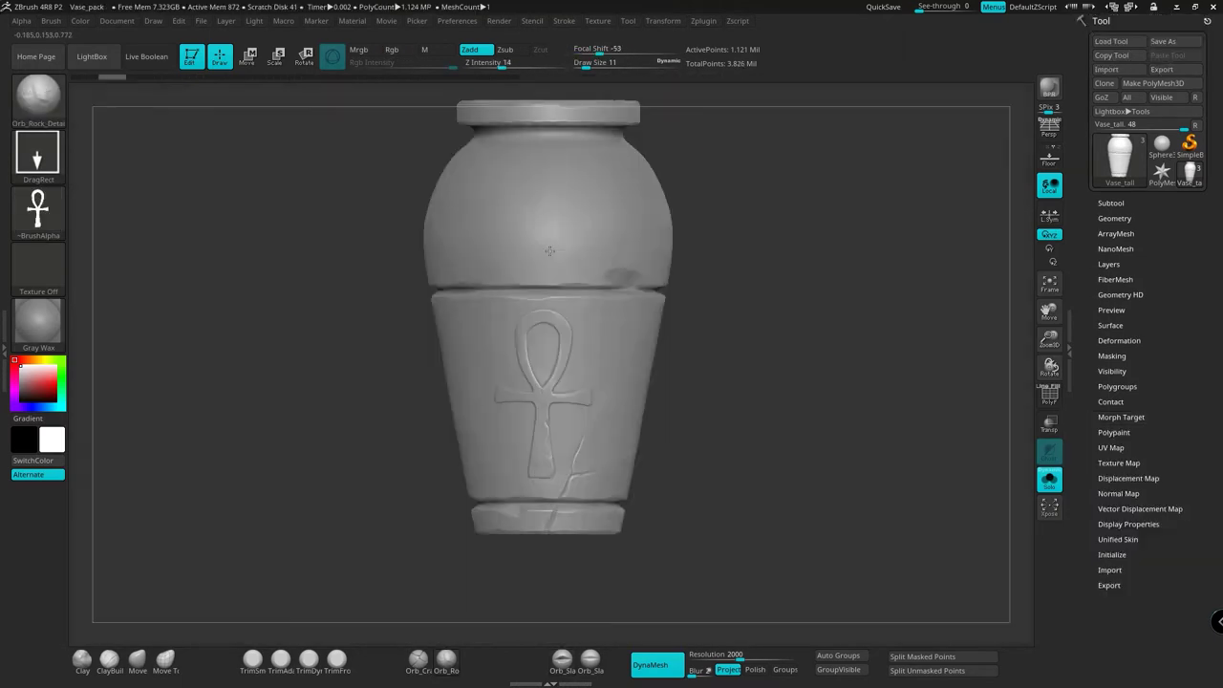
Step: Wear down and smooth the edges of the ankh relief on the tall vase's body
mouse_move(535, 315)
right_down()
mouse_move(422, 289)
mouse_move(265, 321)
right_up()
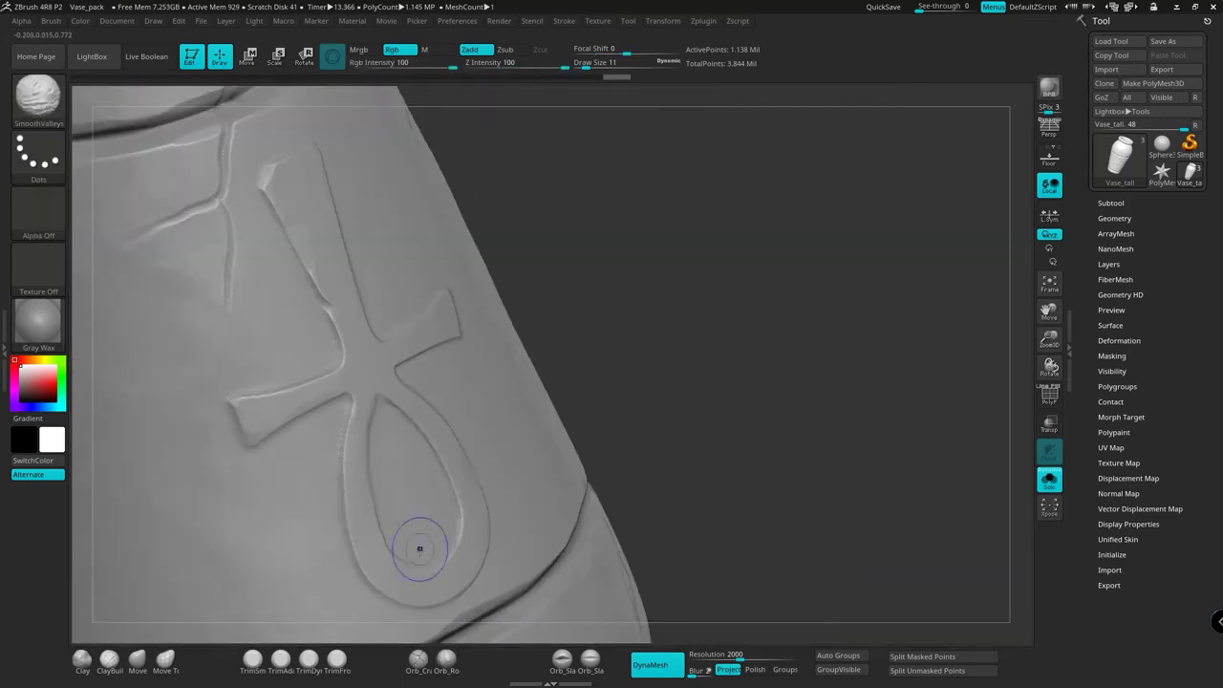
alt+right_drag(415, 548, 412, 490)
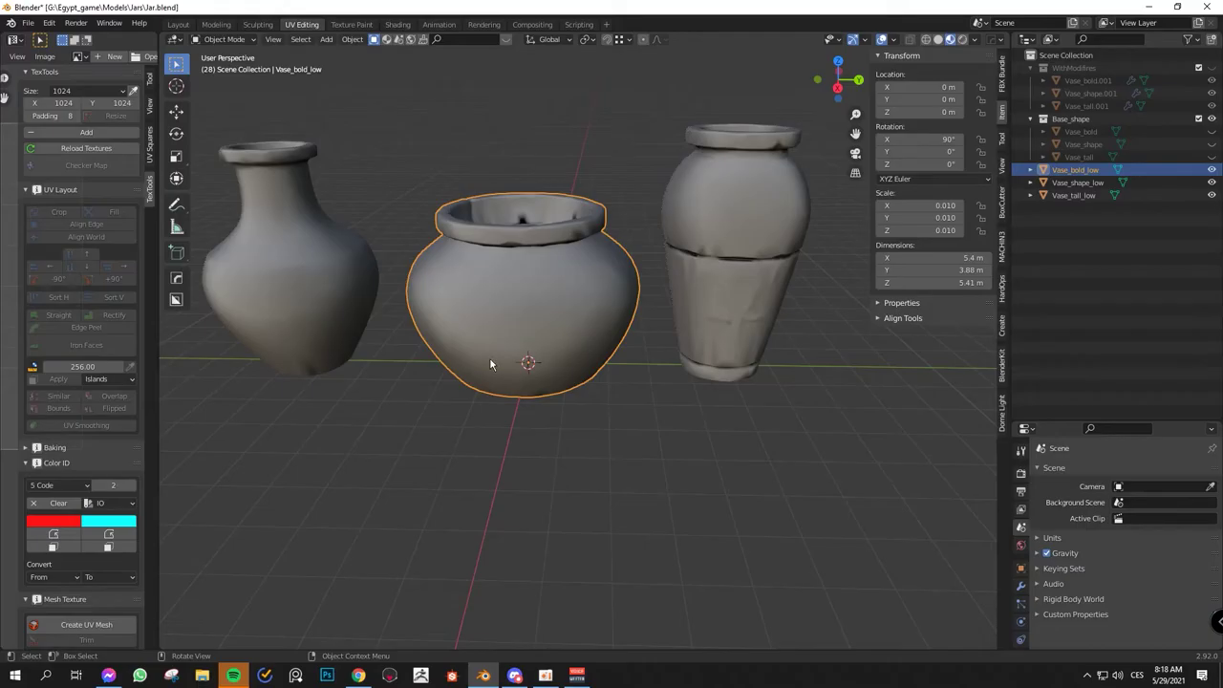
Step: Mark seams on Vase_bold_low along the edge loops around its base and its inner floor
key(KP_Decimal)
middle_drag(740, 190, 752, 367)
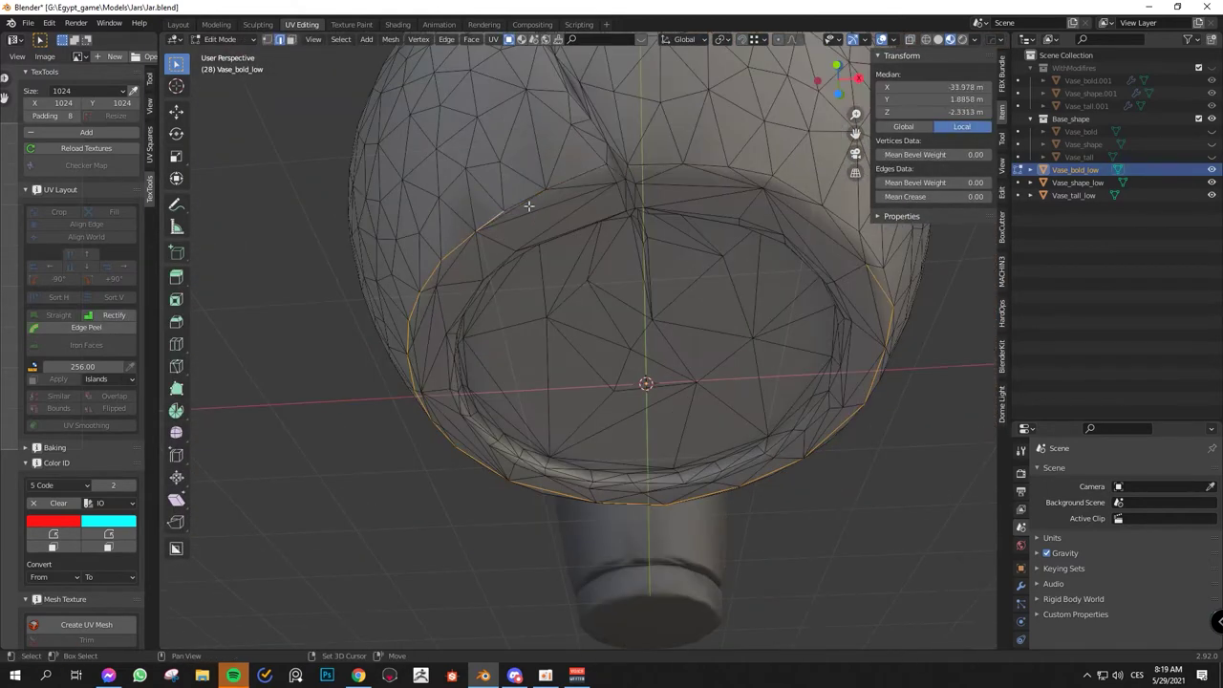
middle_drag(841, 228, 587, 405)
scroll(692, 359, up, 3)
alt+click(620, 350)
scroll(675, 540, up, 3)
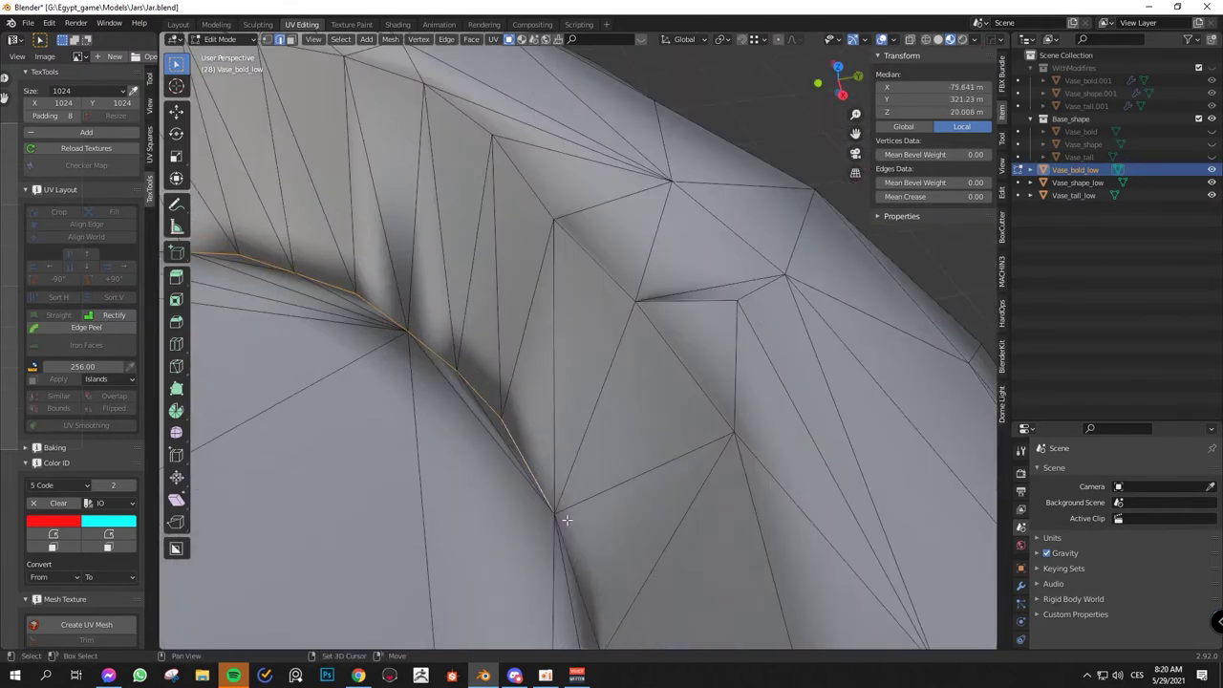
middle_drag(675, 540, 513, 560)
scroll(513, 559, up, 3)
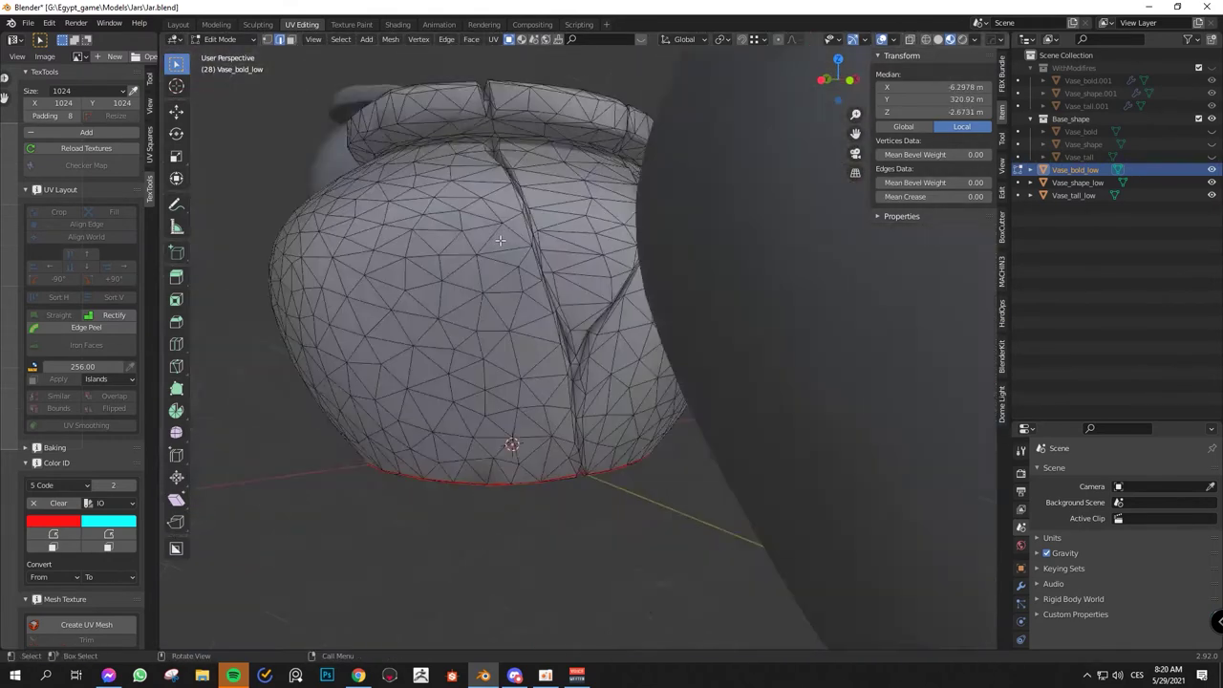
Step: Select the edge loop running beneath the rim of Vase_bold_low
scroll(410, 192, down, 5)
scroll(596, 254, up, 4)
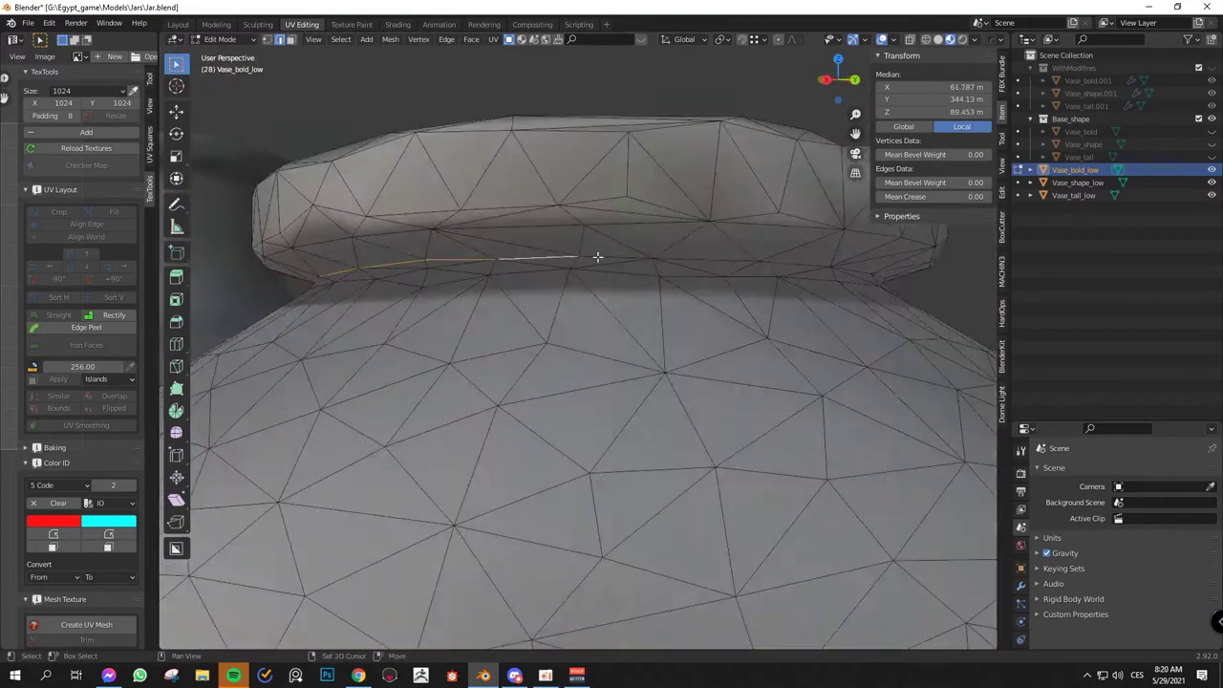
scroll(636, 295, up, 3)
scroll(636, 295, down, 3)
alt+click(484, 274)
scroll(735, 232, down, 4)
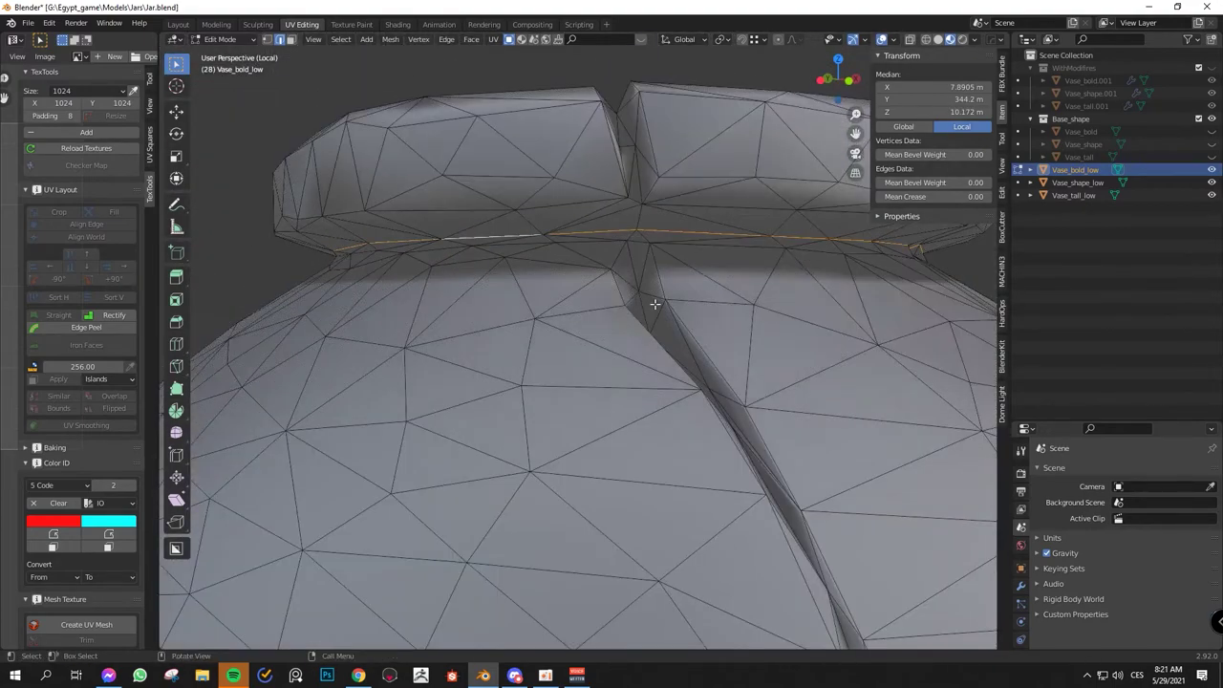
Step: Select a continuous path of edges along the crack from beneath the rim down to the base seam
middle_drag(669, 315, 606, 393)
shift+middle_drag(605, 345, 571, 311)
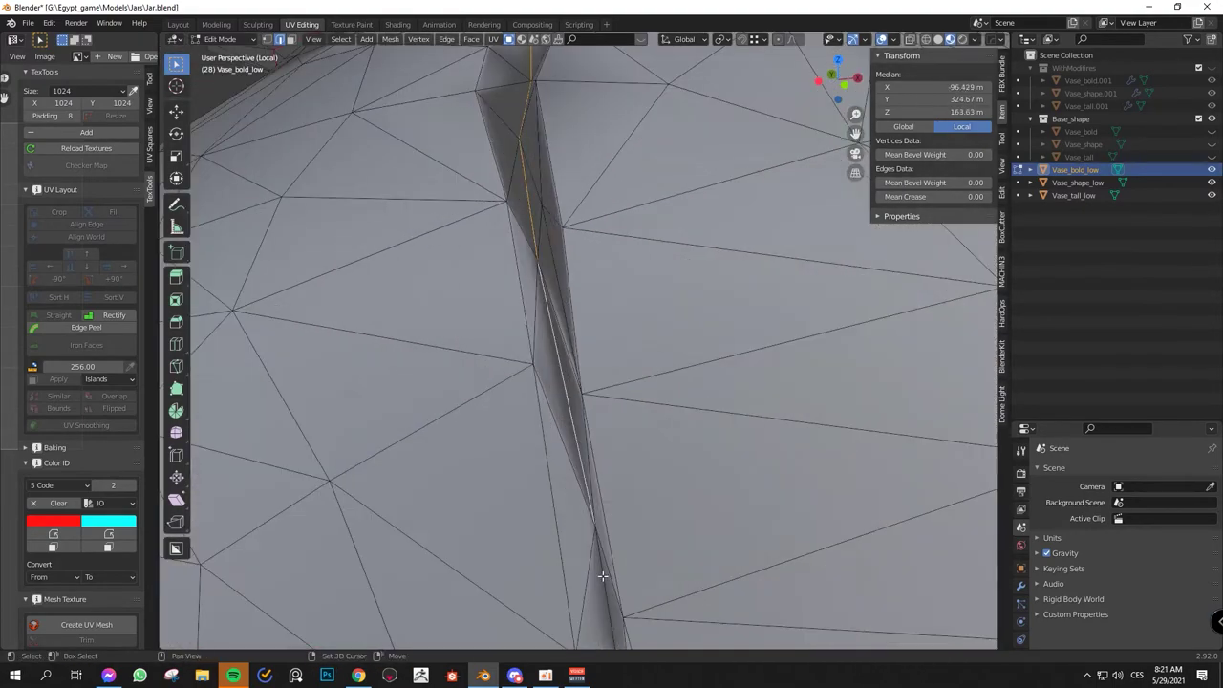
middle_drag(602, 575, 598, 297)
scroll(649, 456, down, 6)
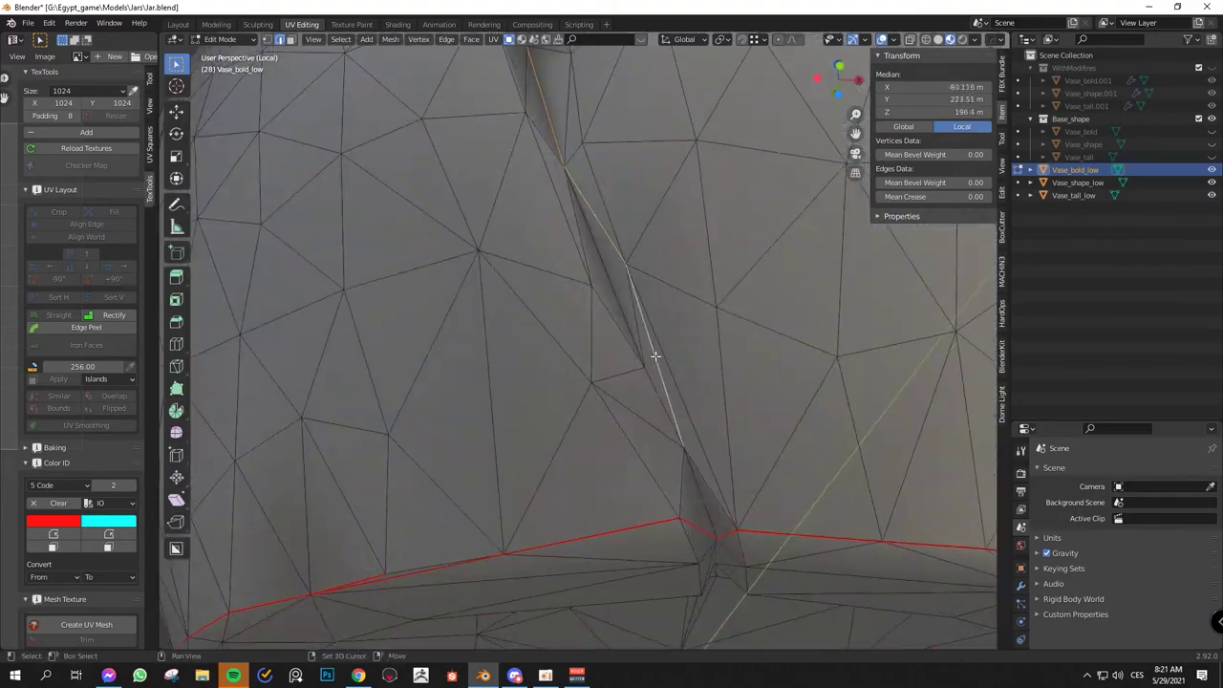
key(Escape)
Step: Extend the edge path along the crack up over the rim and into the vase's interior
scroll(669, 382, down, 5)
scroll(669, 382, up, 5)
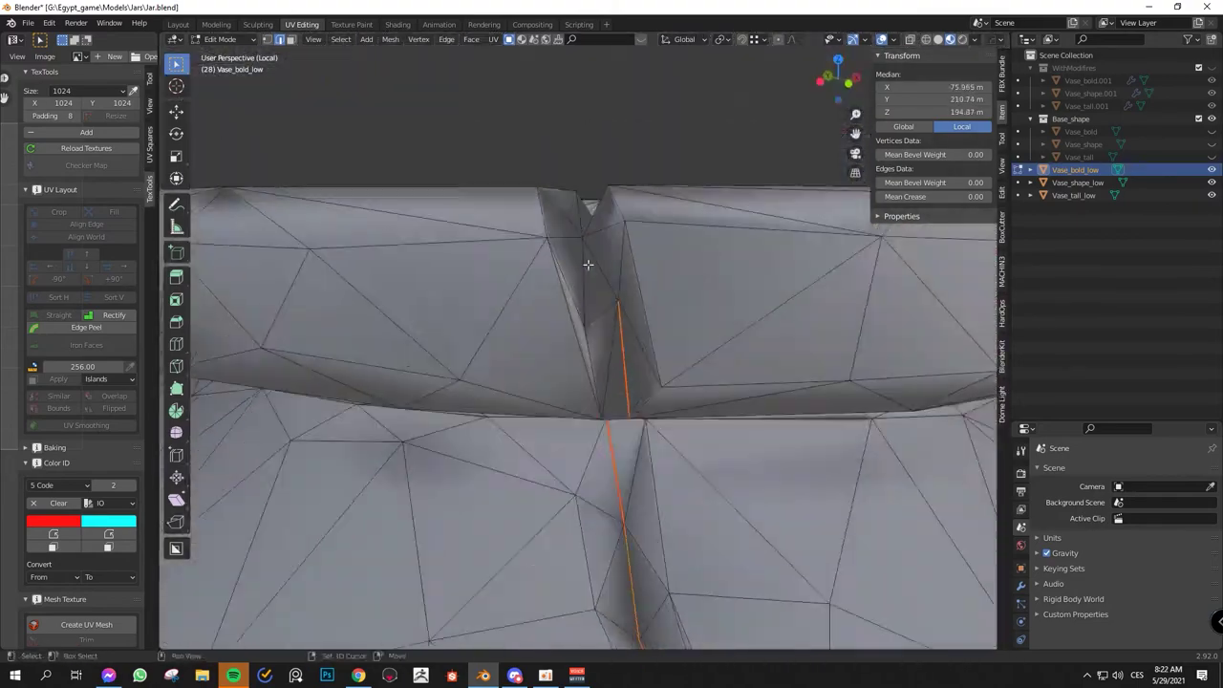
scroll(669, 382, down, 5)
scroll(756, 416, up, 5)
scroll(755, 417, down, 5)
middle_drag(756, 416, 698, 562)
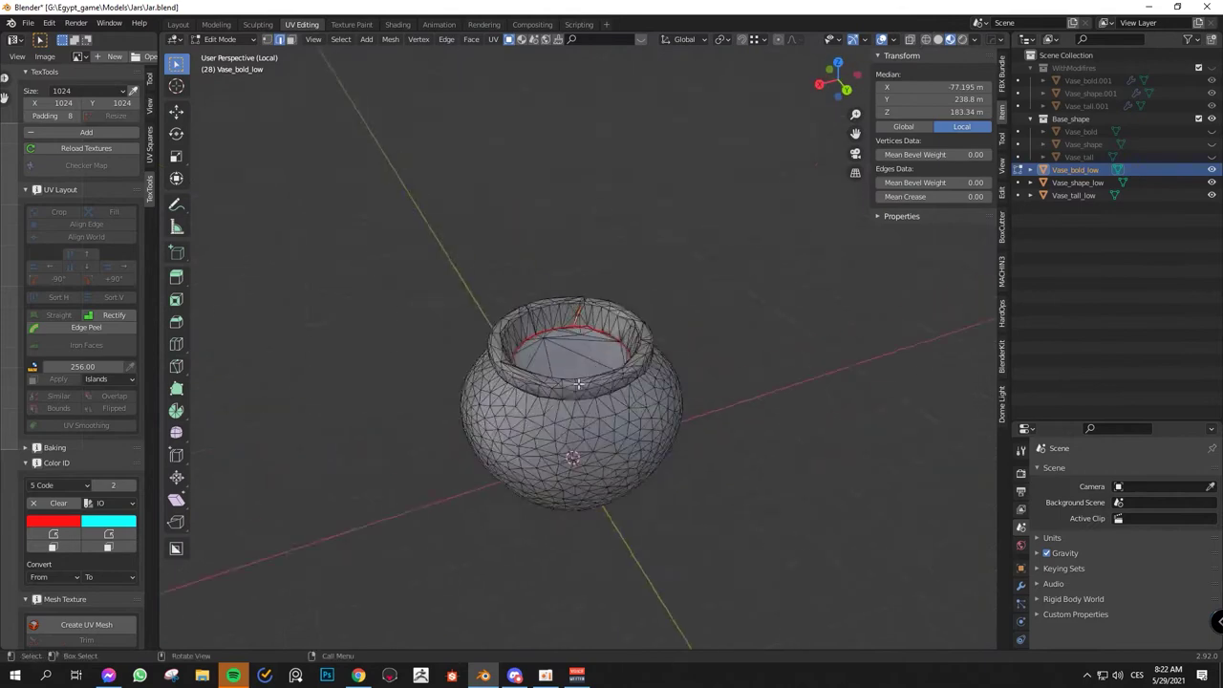
Step: Unwrap the entire Vase_bold_low mesh and widen the UV editor area
scroll(578, 383, up, 5)
middle_drag(578, 383, 606, 390)
key(a)
key(u)
click(555, 250)
scroll(611, 382, down, 6)
drag(158, 378, 475, 378)
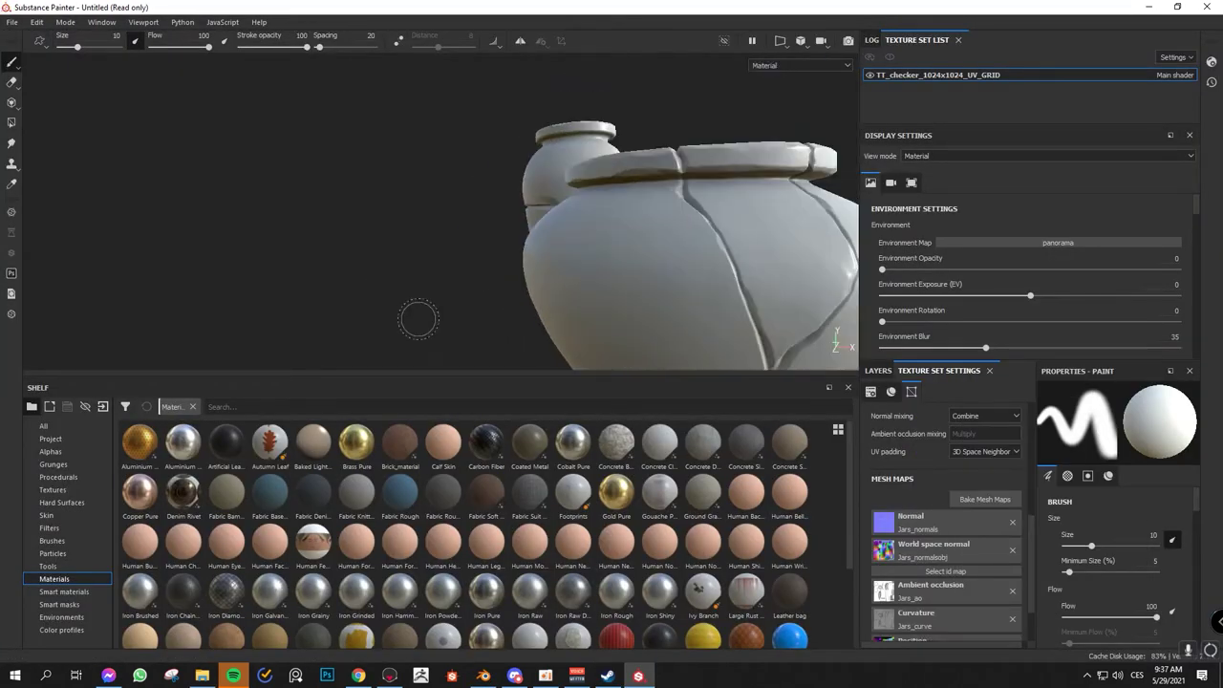
Step: Switch to Substance Painter, save the project as Jars, and shift the Base_color fill to a terracotta tone
alt+drag(417, 319, 717, 338)
click(12, 21)
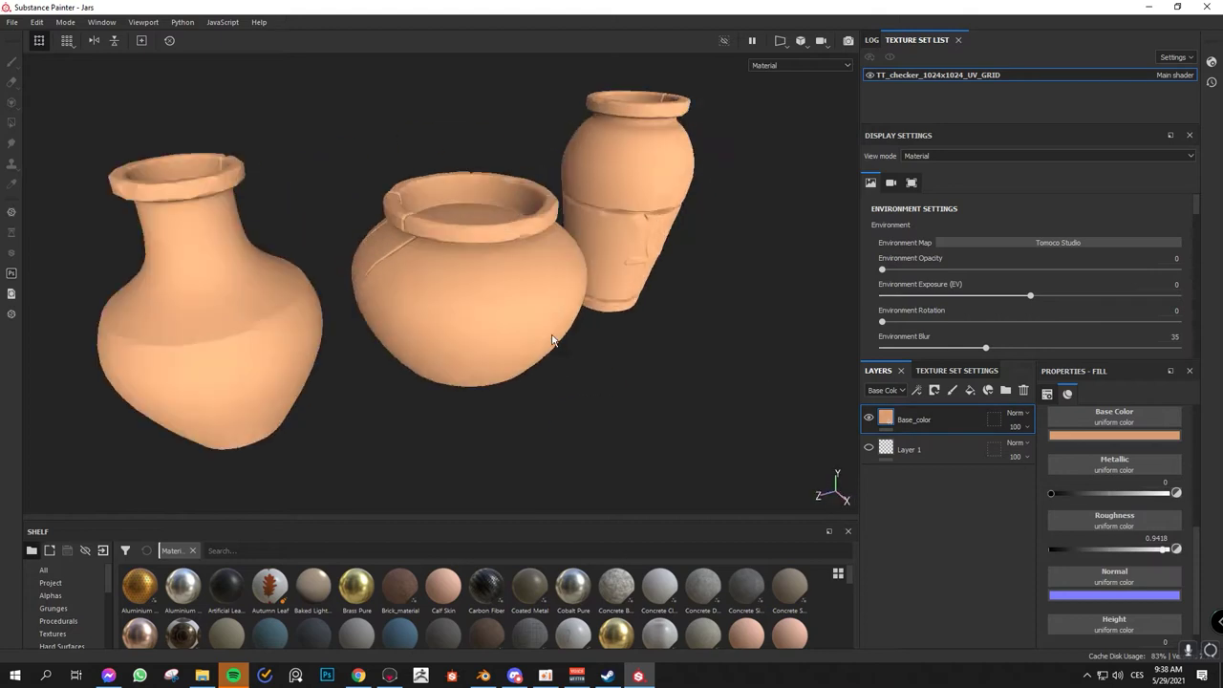
drag(1079, 487, 1092, 493)
Step: Add a light fill layer above Base_color and give it a black mask with a generator
click(970, 389)
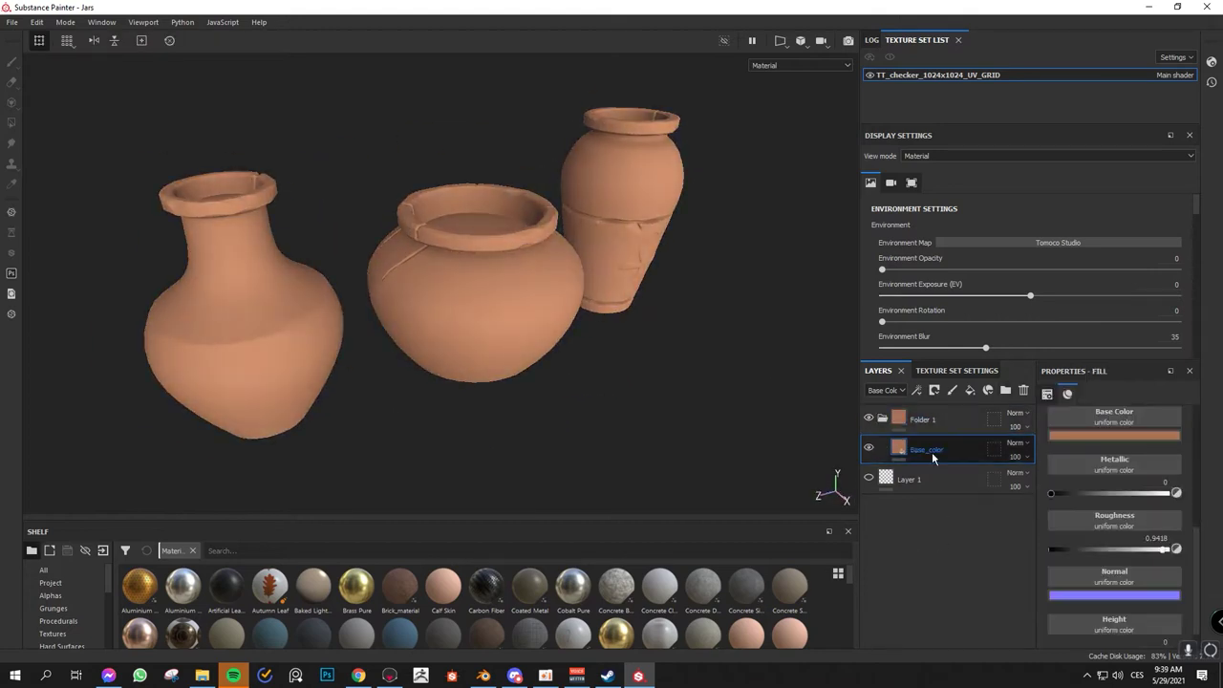
right_click(922, 449)
click(965, 42)
right_click(917, 448)
click(965, 32)
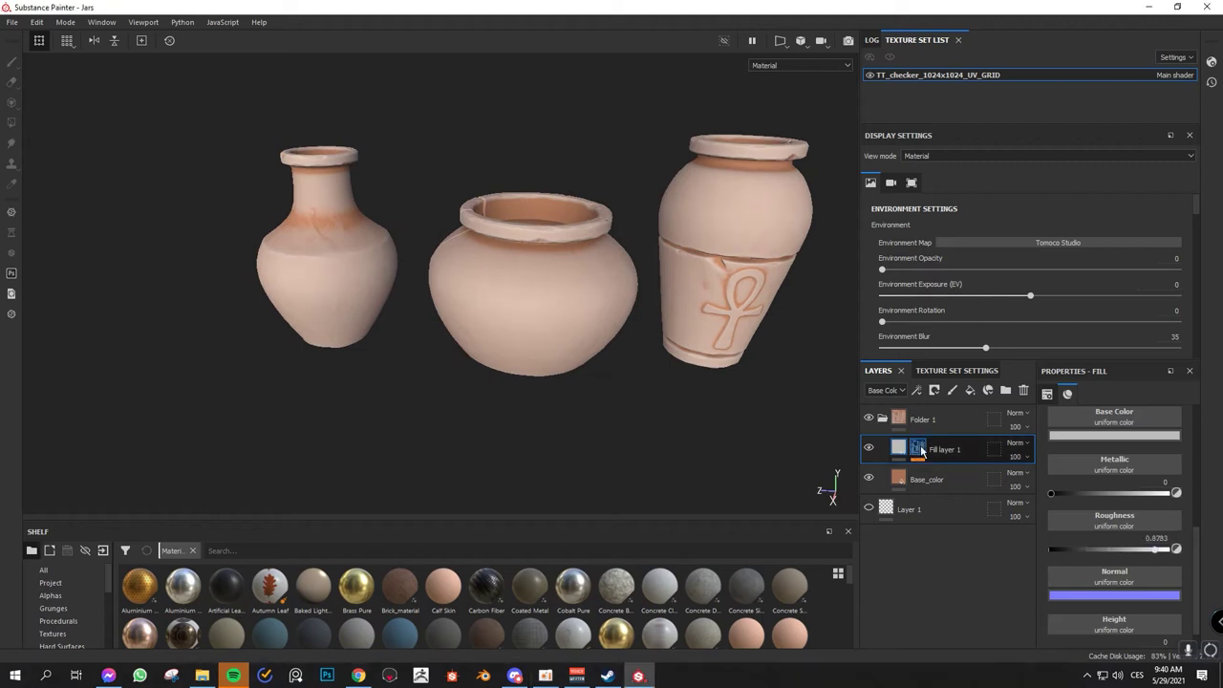
Step: Adjust the Fill layer 1 mask generator's curvature, with Global Balance 0.58 and Global Contrast 0.86, to highlight the edges
click(920, 449)
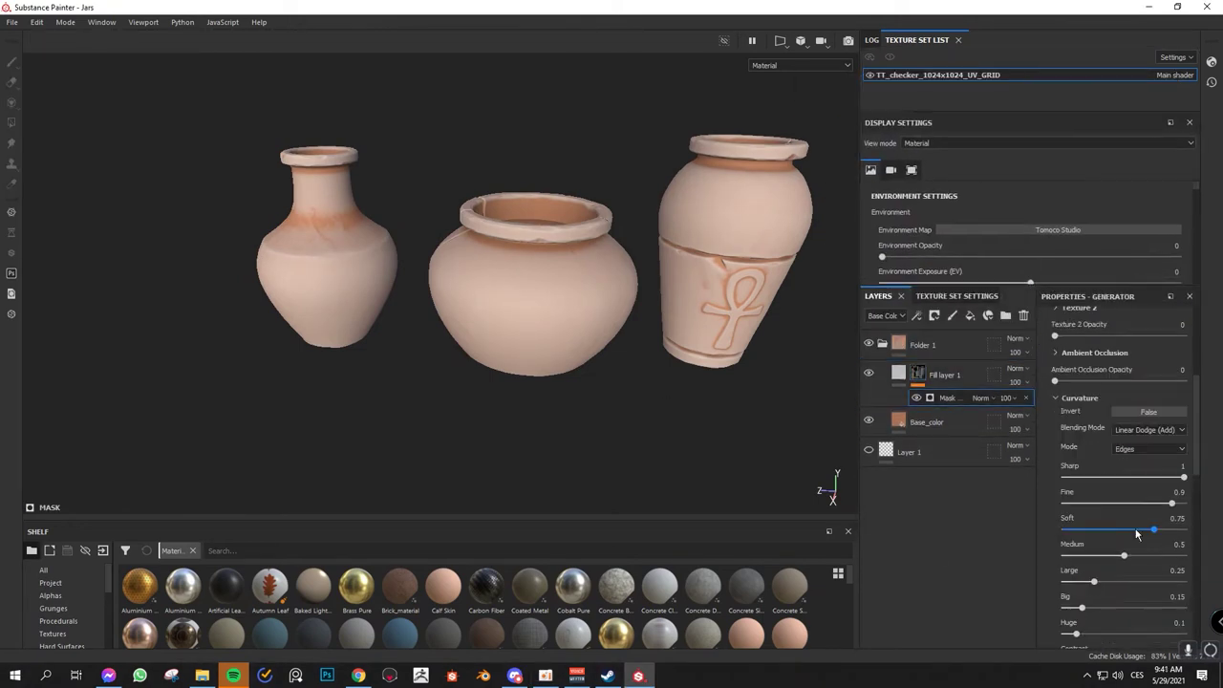
drag(1092, 532, 1132, 503)
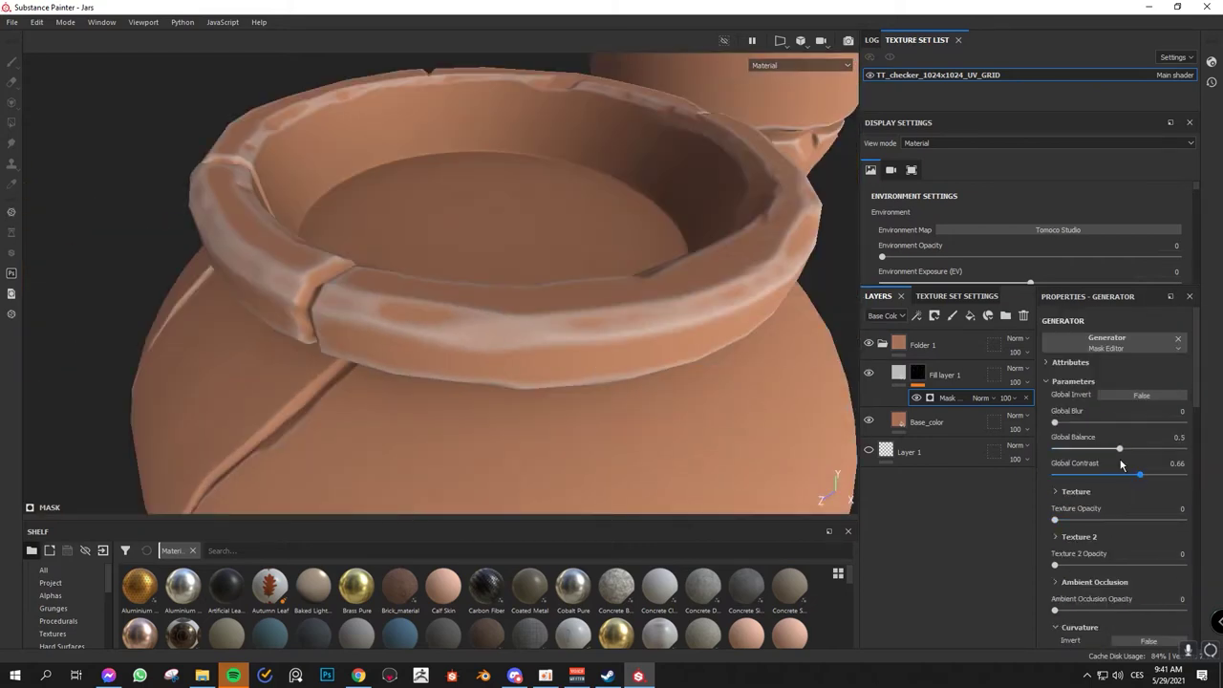
drag(1120, 450, 1129, 448)
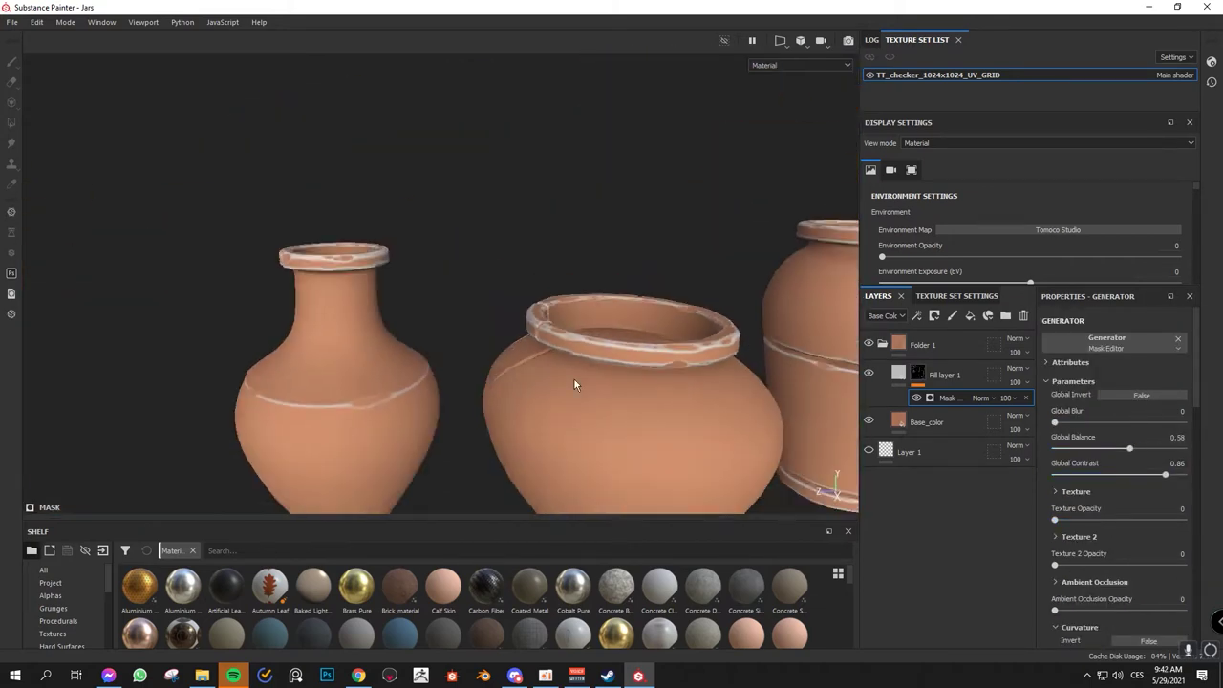
drag(1156, 475, 1166, 475)
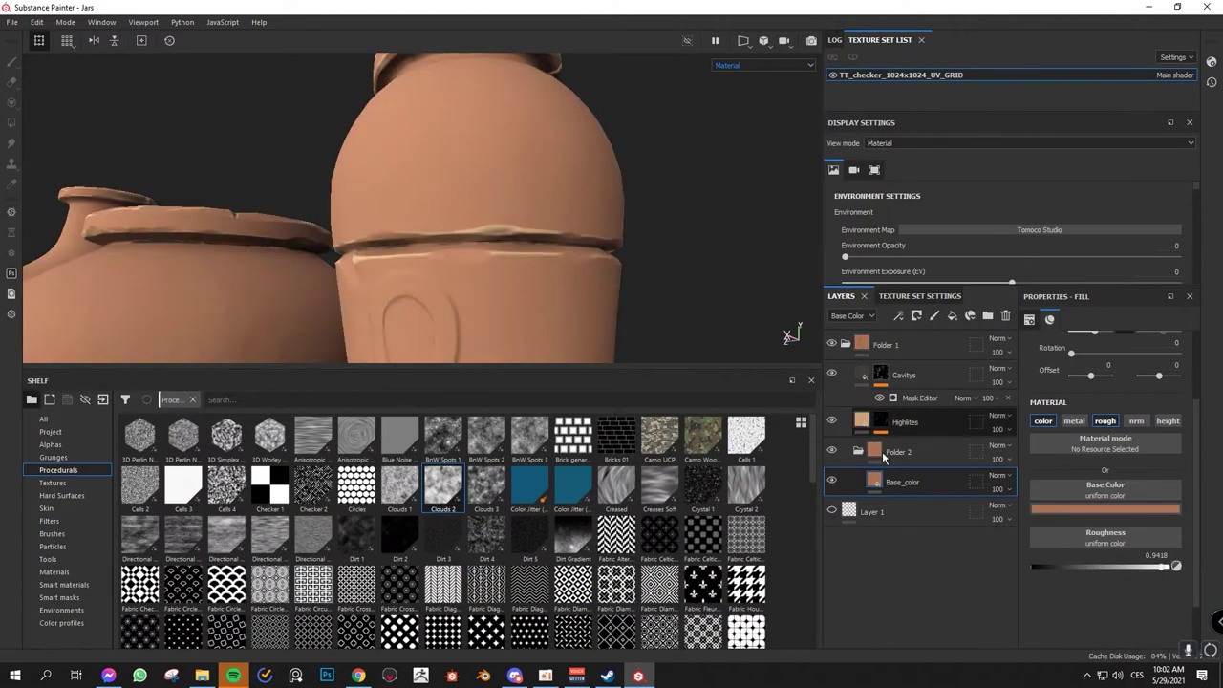
Step: Rename Folder 2 as Base_color_clay and add a masked copy of its base colour layer
double_click(903, 451)
right_click(888, 482)
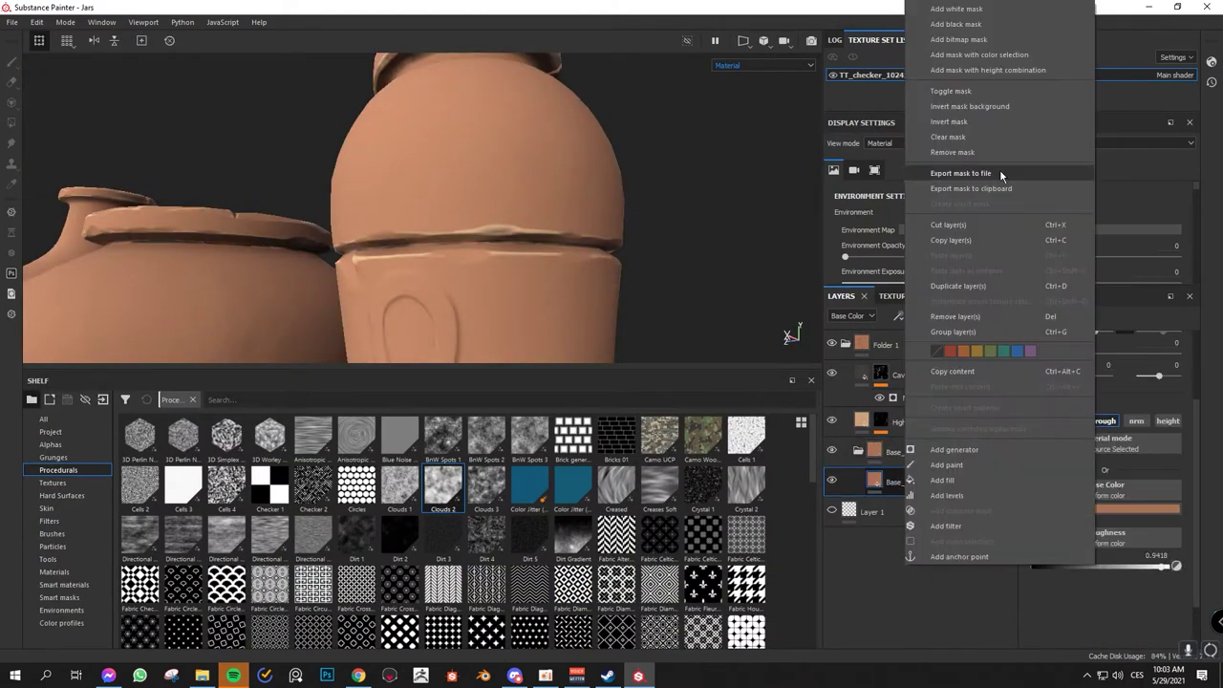
click(927, 169)
right_click(871, 481)
click(974, 547)
click(874, 482)
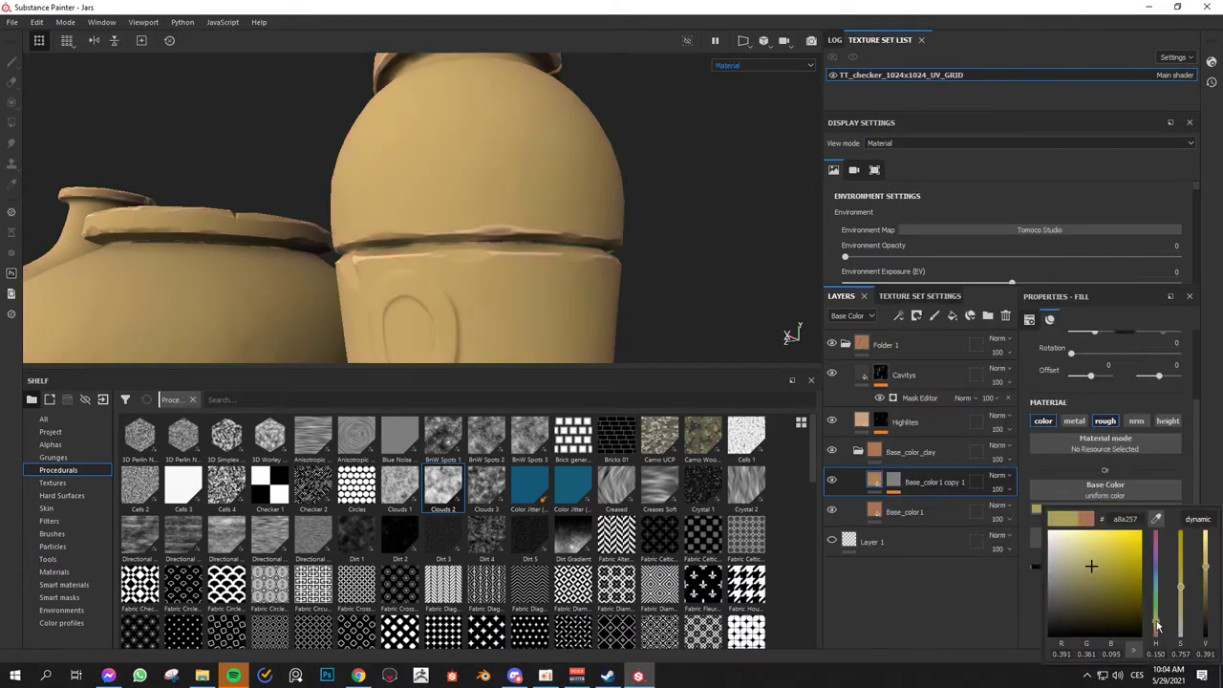
Step: Change the base colour of the masked Base_color1 copy 1 layer to a lighter peach tone for patchy variation
drag(1118, 546, 1092, 574)
click(919, 505)
scroll(496, 538, down, 5)
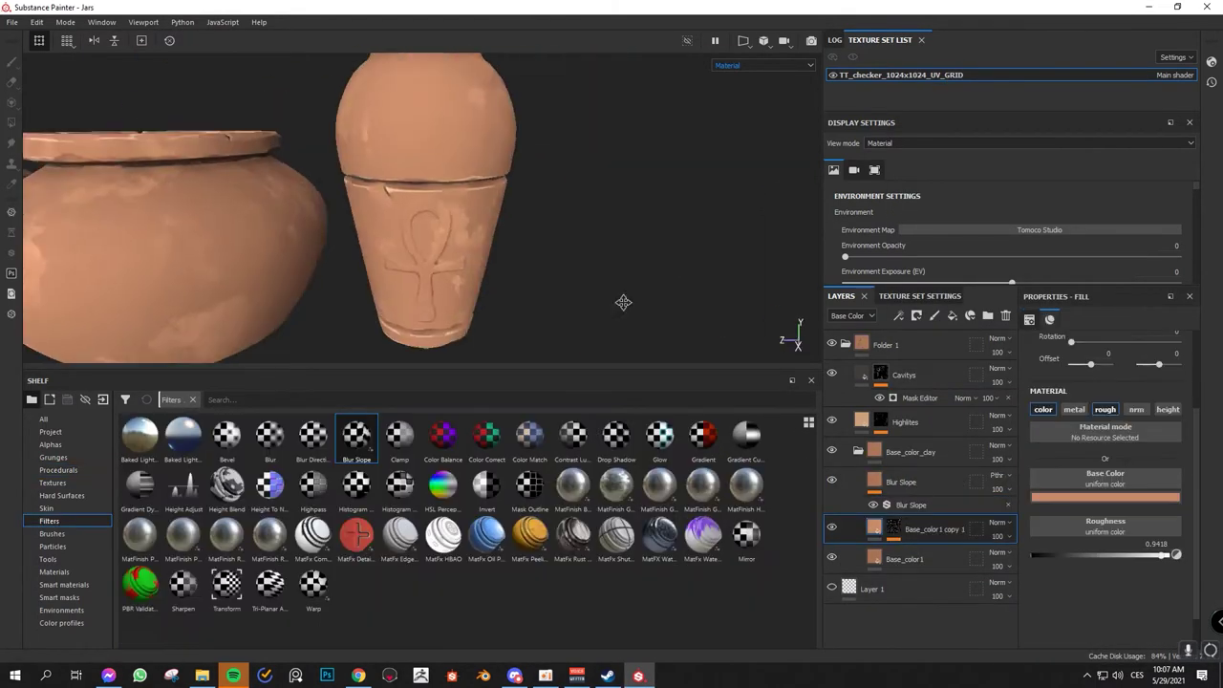
click(1104, 496)
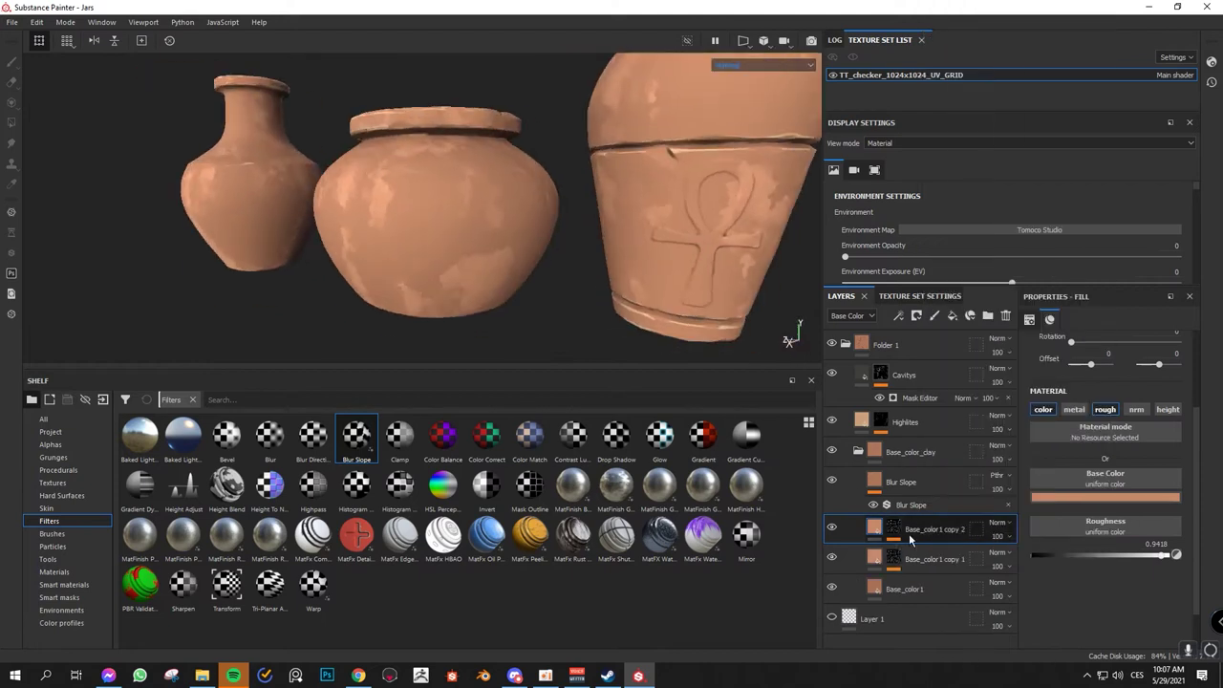
Step: Replace the grunge texture in the Base_color1 copy 2 mask with the Clouds 2 procedural and adjust its settings
click(58, 470)
click(923, 553)
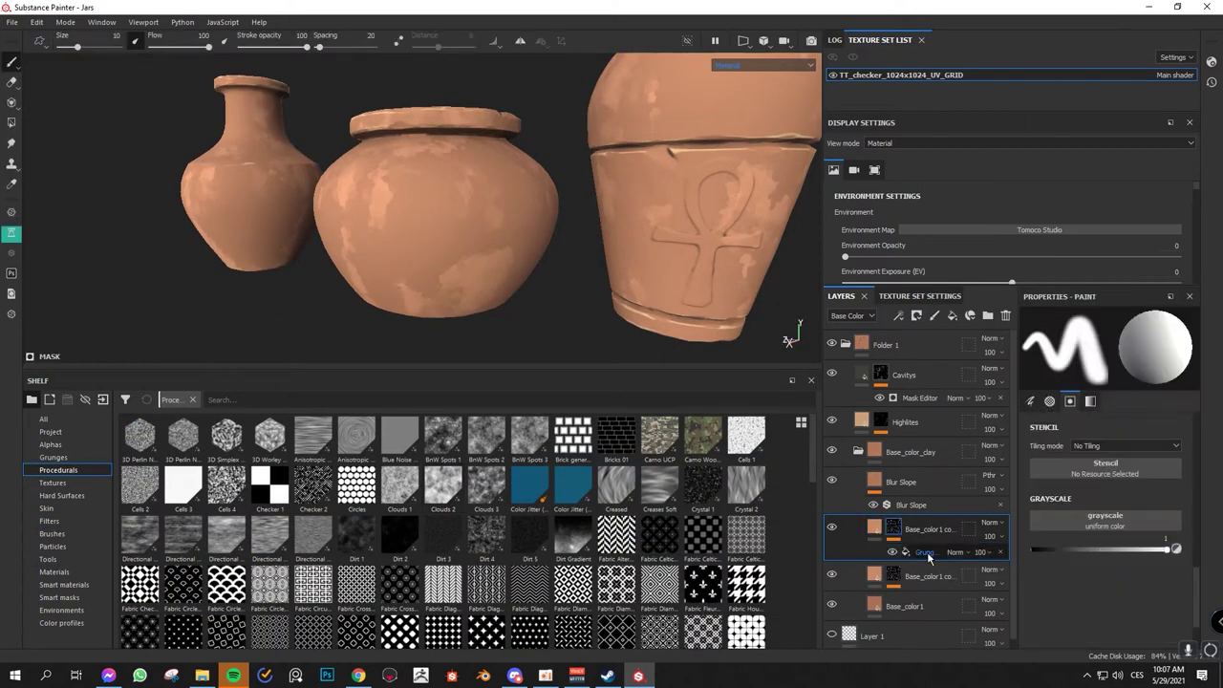
drag(442, 487, 1070, 430)
drag(1108, 529, 1123, 529)
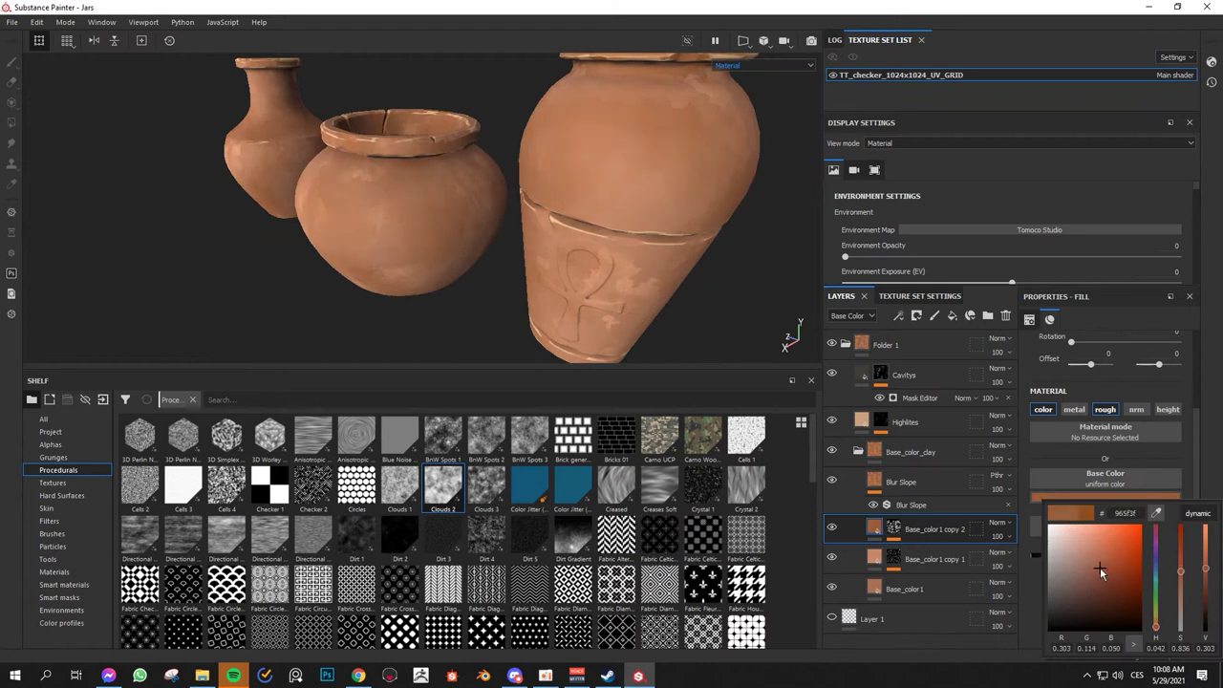
Step: Paint the Gold folder's mask over the ankh relief on the tall vase and select the gold Base_Color layer
alt+drag(439, 287, 479, 297)
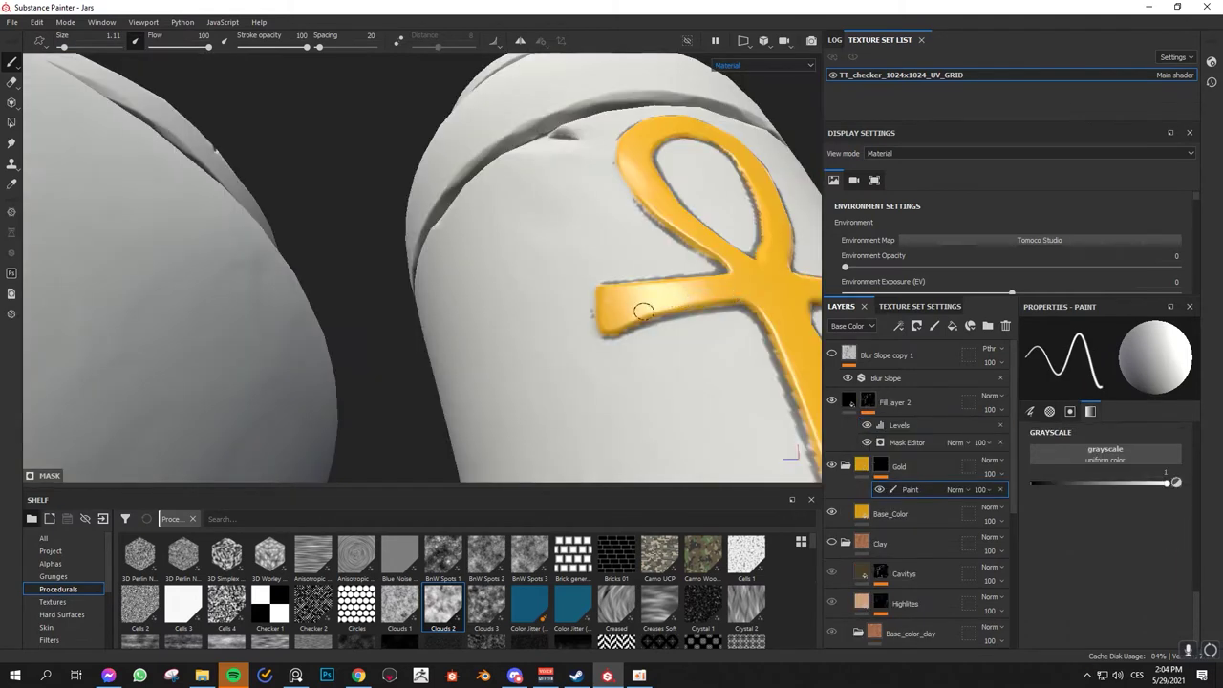
alt+drag(608, 325, 655, 372)
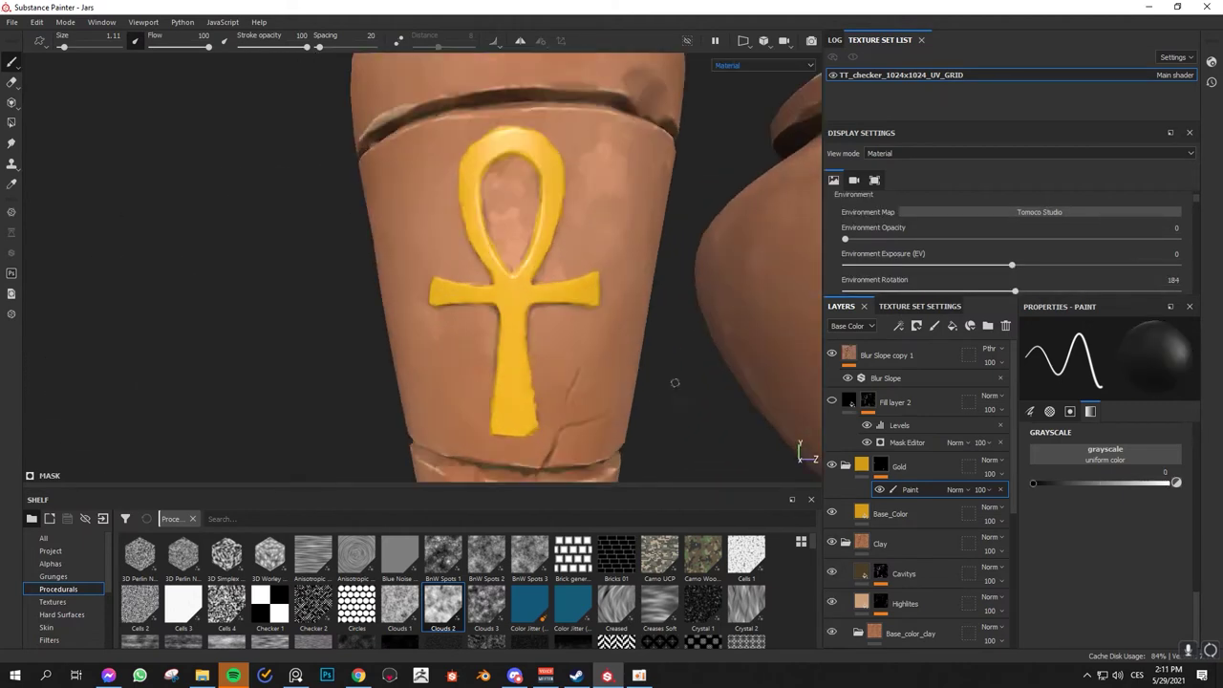
click(907, 514)
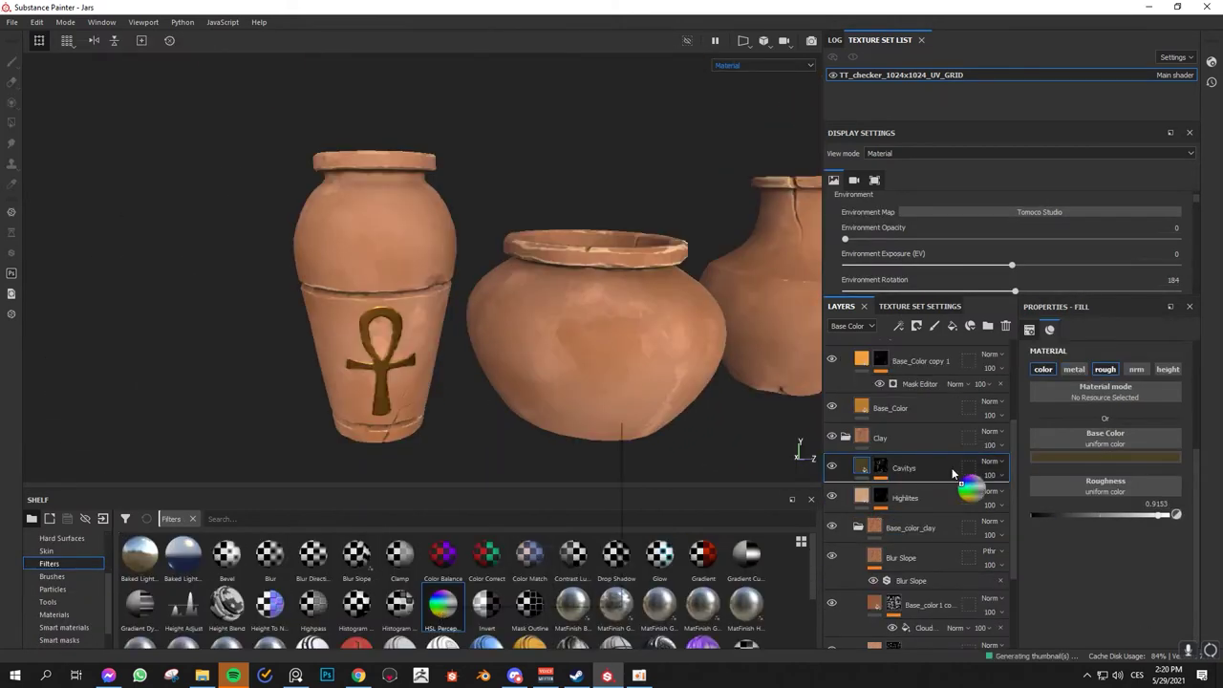
Step: Add an HSL Perceptive filter above the Cavitys layer in the Clay folder and adjust it to redden the clay
click(955, 488)
drag(1118, 477, 1099, 484)
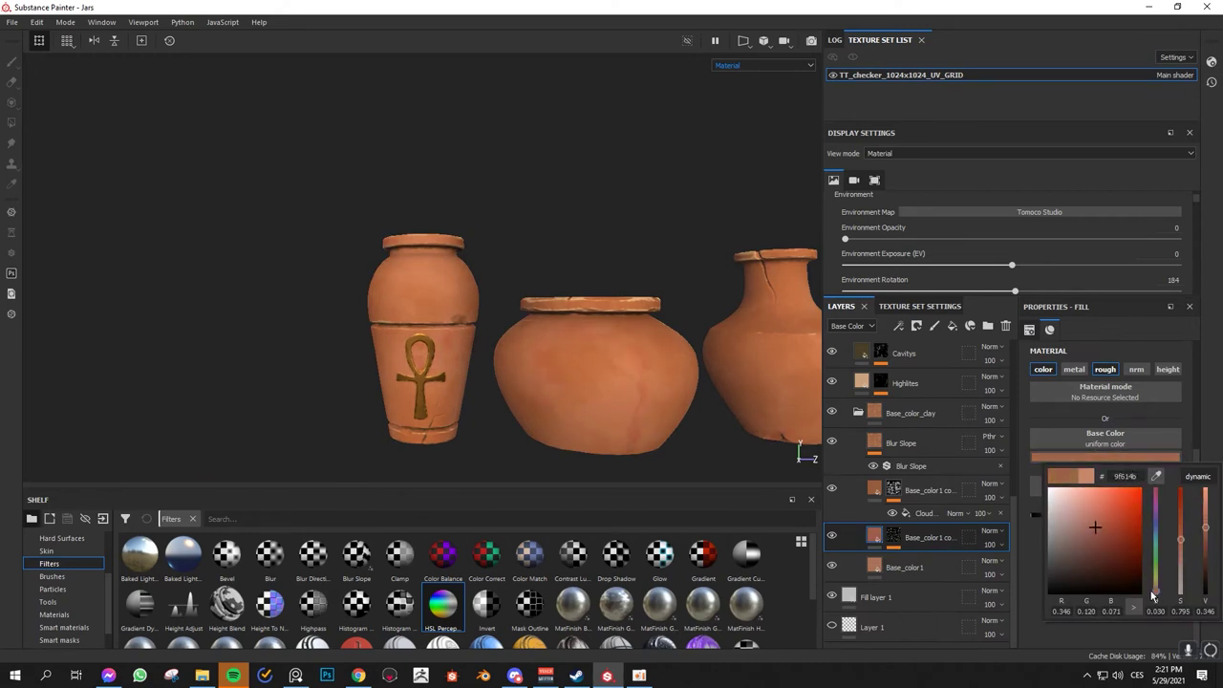
Step: Try a blue base colour at opacity 14 on the cloud-masked clay layer and return it to reddish brown
drag(1153, 597, 1155, 559)
click(989, 514)
drag(1040, 541, 989, 541)
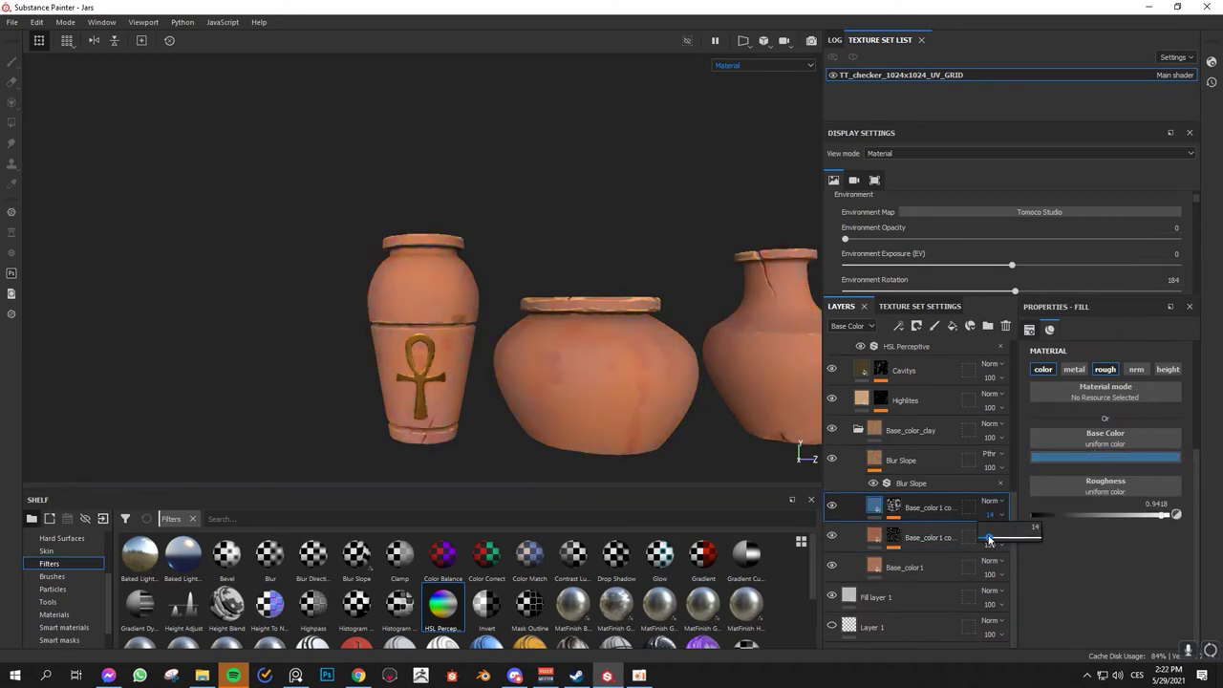
drag(1159, 539, 1155, 591)
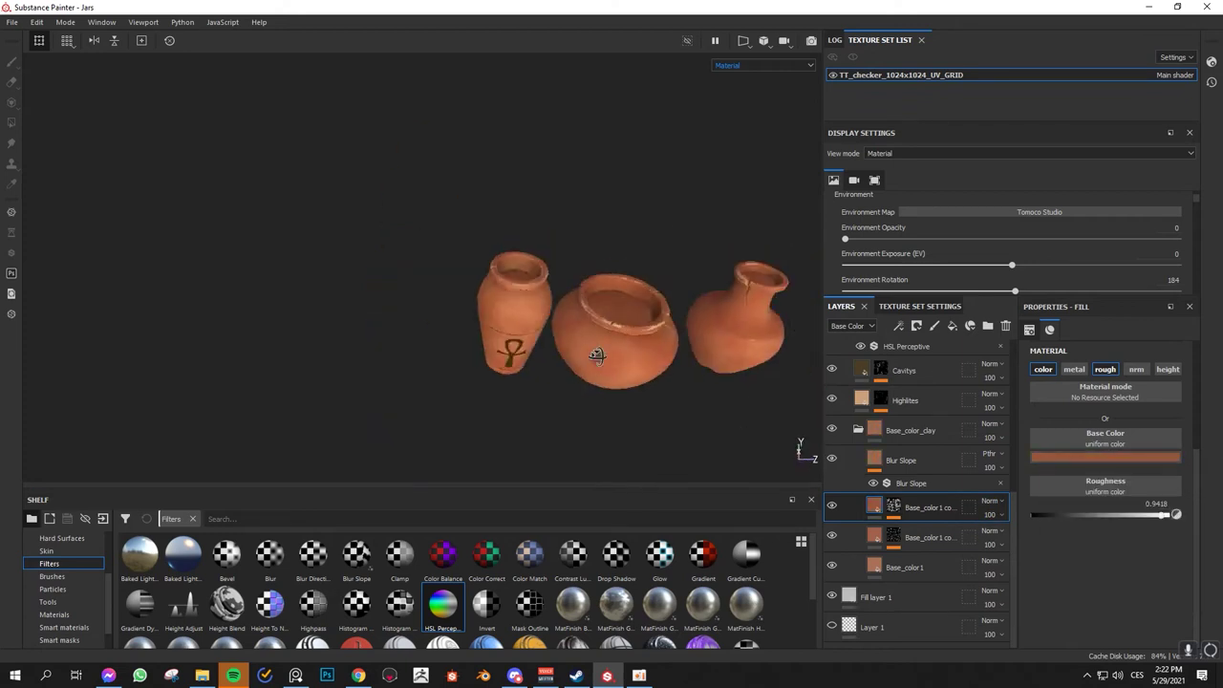
Step: Build a Height folder in the Clay group with a cloud-masked fill layer that affects only height
click(917, 462)
scroll(520, 329, down, 3)
scroll(670, 370, up, 3)
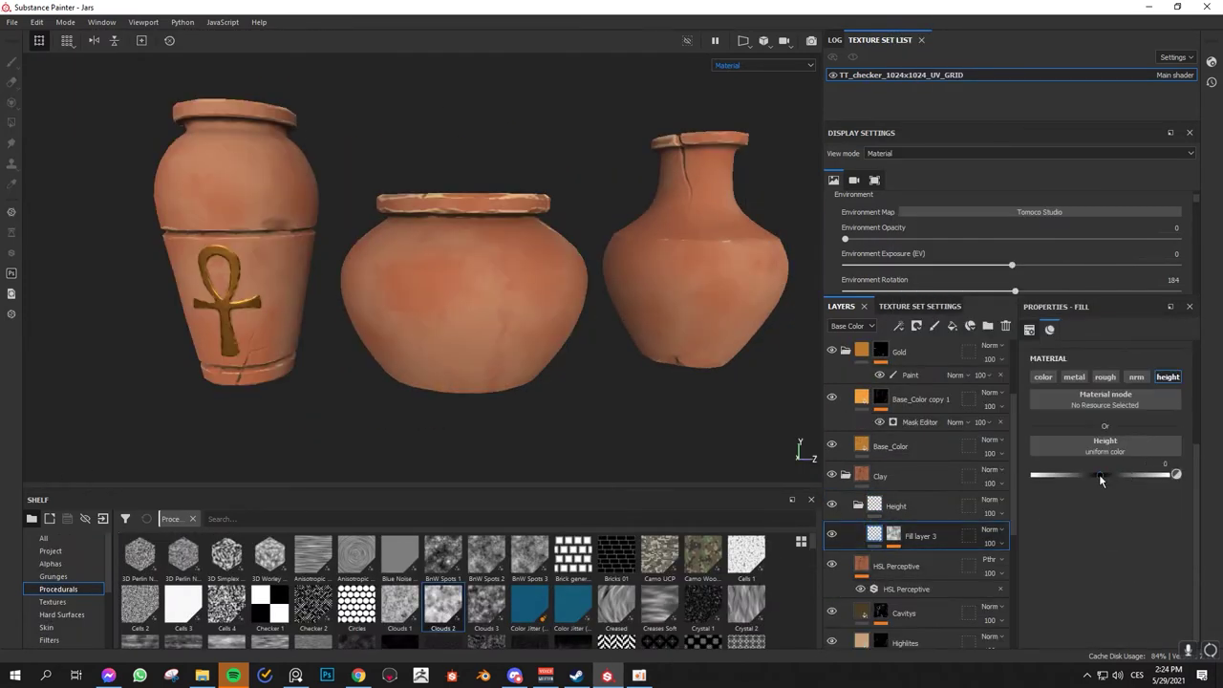
alt+drag(535, 344, 723, 431)
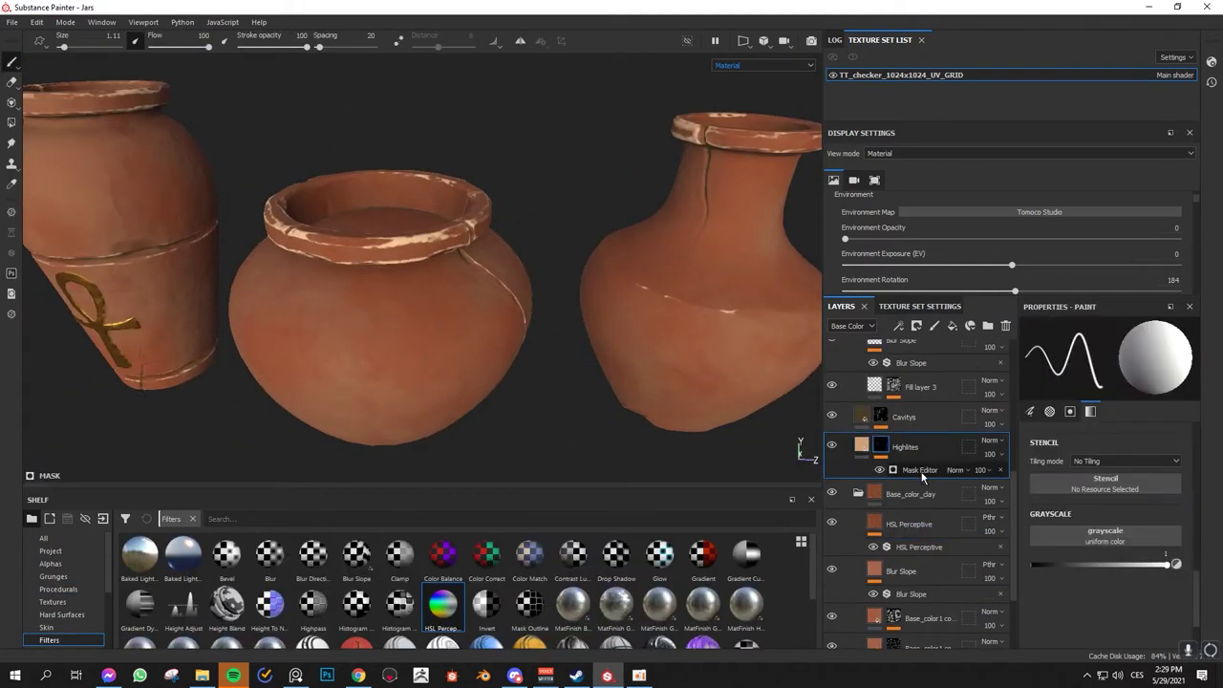
Step: Tune the texture scale and curvature settings of the Highlites layer's Mask Editor
scroll(1096, 533, down, 5)
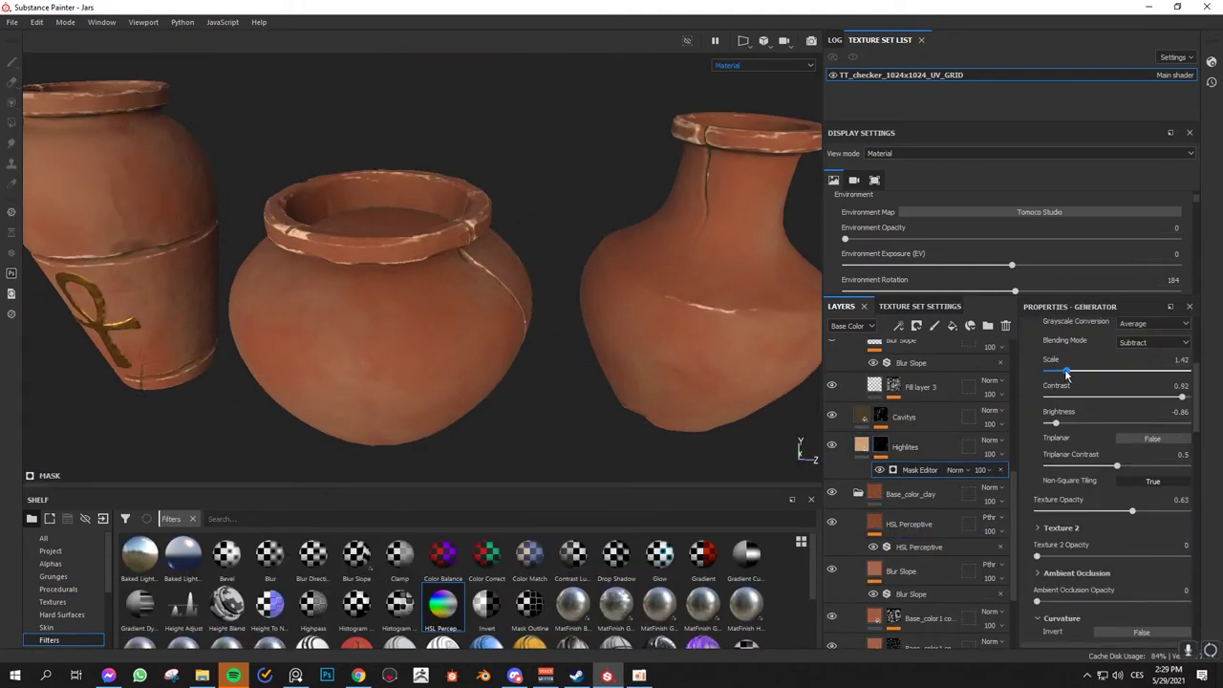
scroll(1060, 373, down, 5)
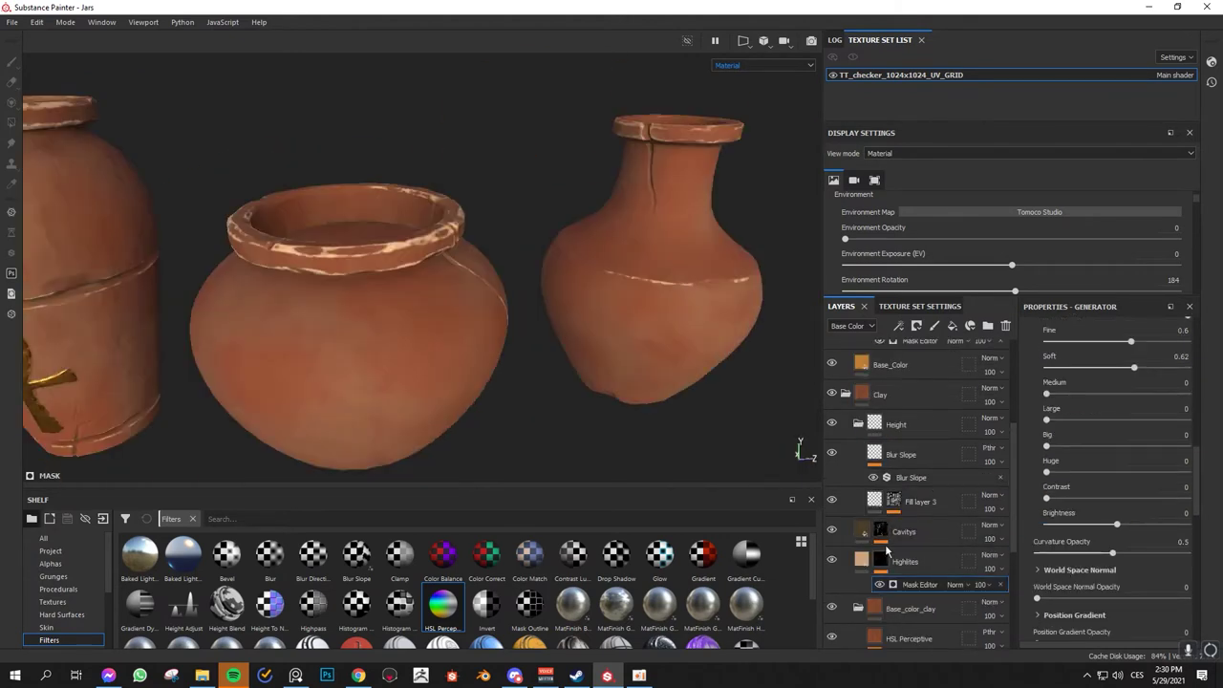
Step: Set the Highlites layer's base colour to a muted tan and its opacity to 30
click(1106, 504)
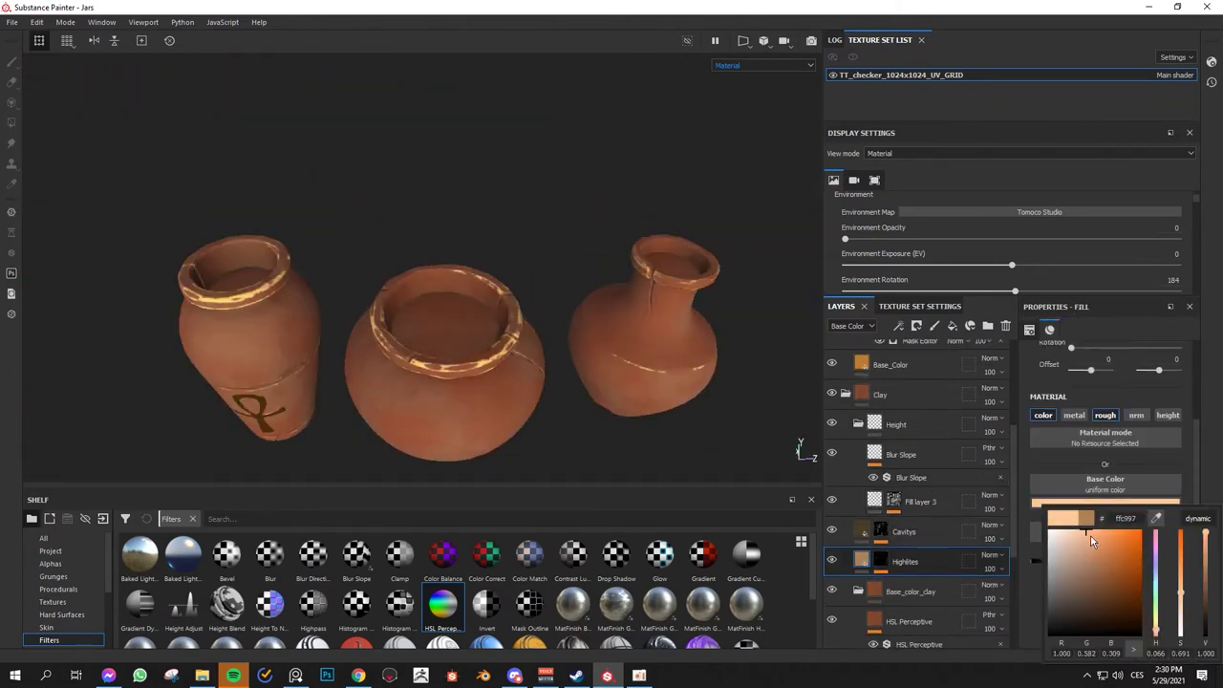
click(1090, 555)
click(990, 569)
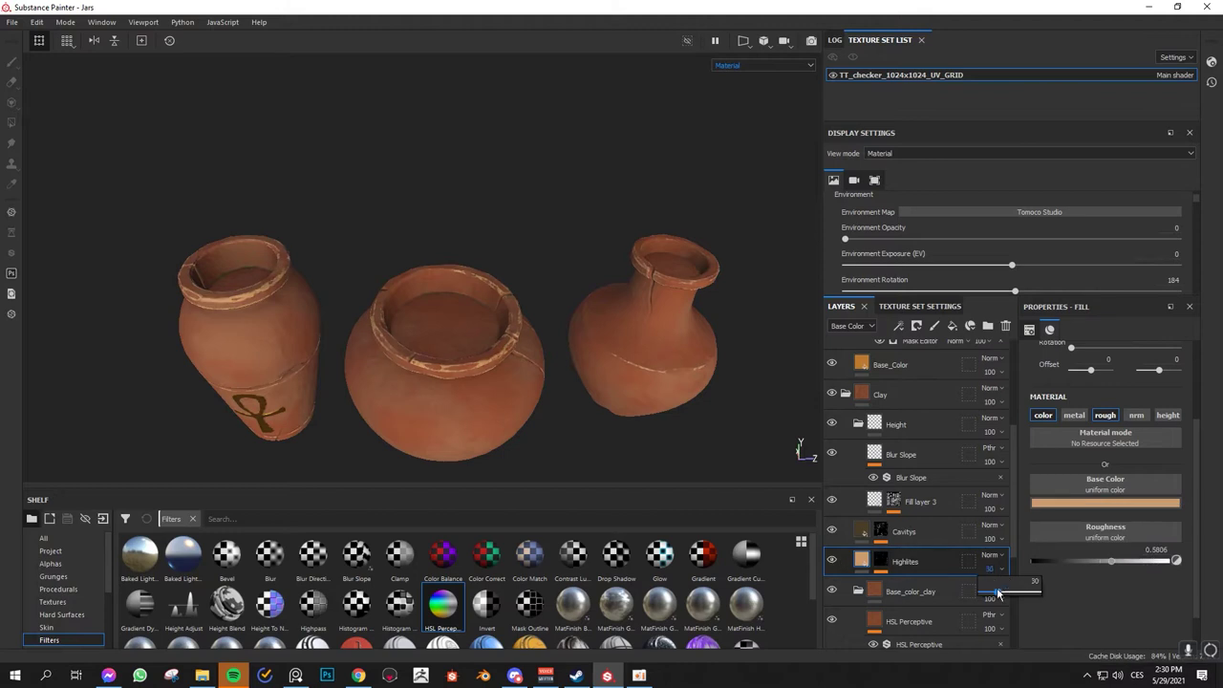
Step: Fine-tune the Highlites layer's opacity to about 30 for the light worn edges on the clay vases
drag(1040, 589, 1005, 588)
alt+drag(485, 361, 615, 363)
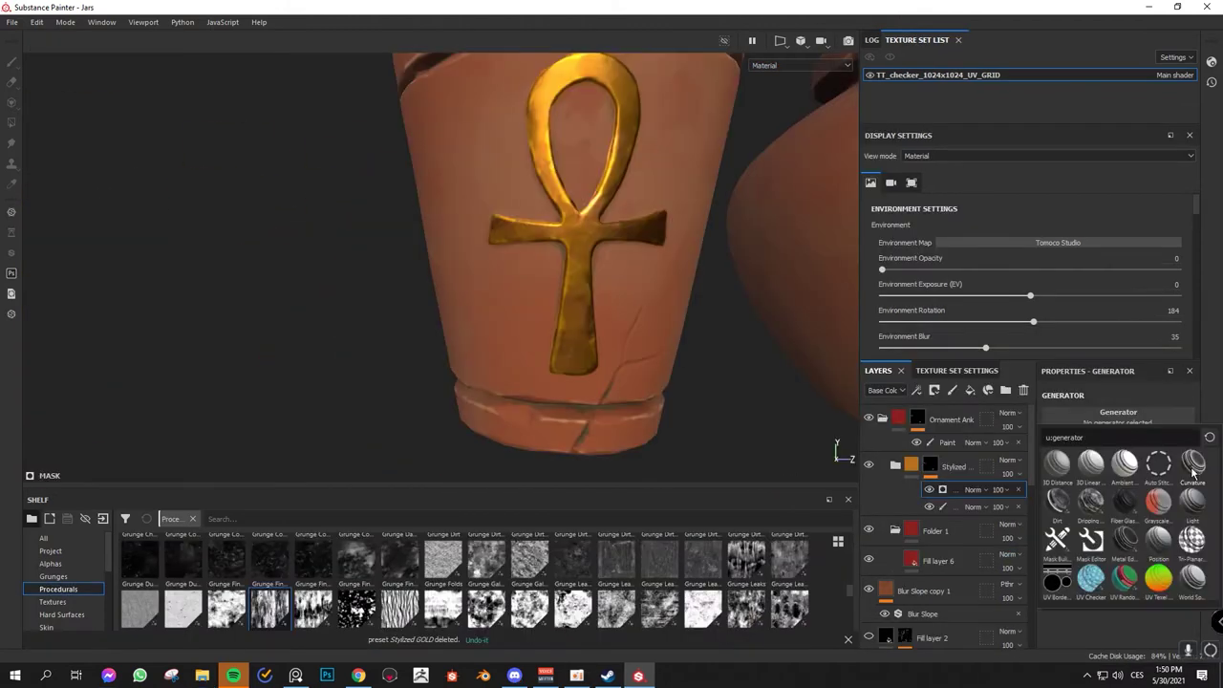
Step: Set the Curvature generator on the Stylized GOLD mask to balance 0.56 and contrast 0.7, and add a paint effect above it
drag(1120, 551, 1132, 552)
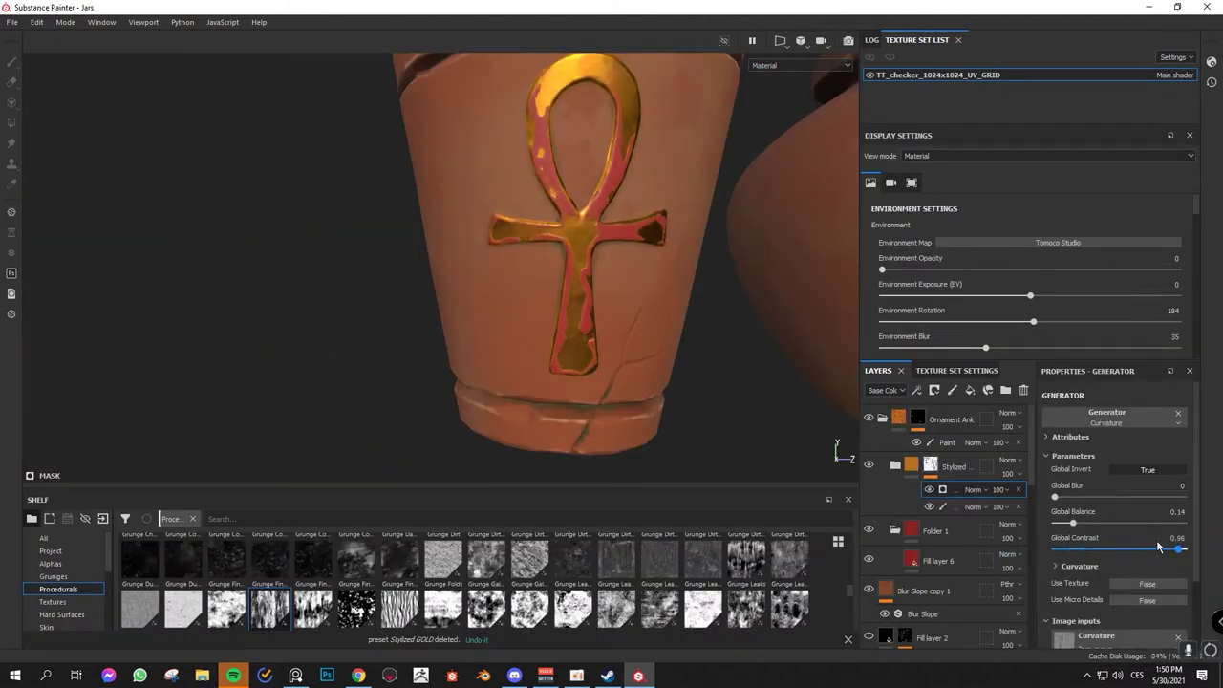
click(1081, 513)
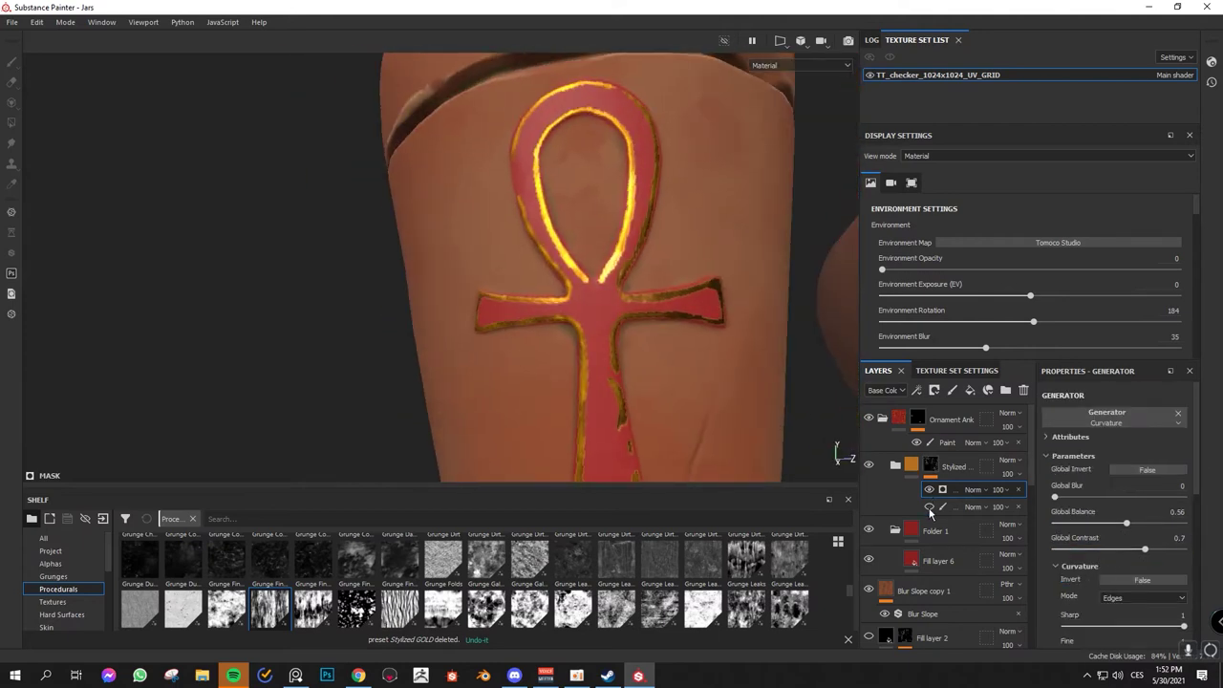
click(951, 390)
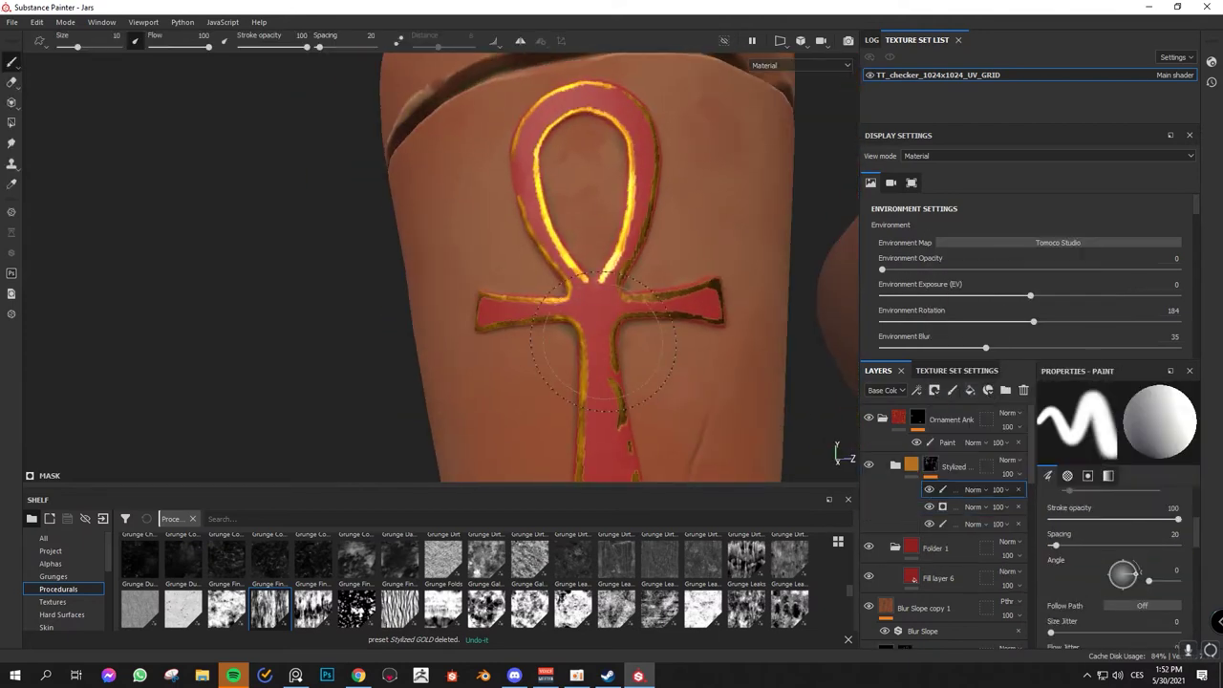
scroll(659, 293, up, 4)
scroll(660, 294, down, 3)
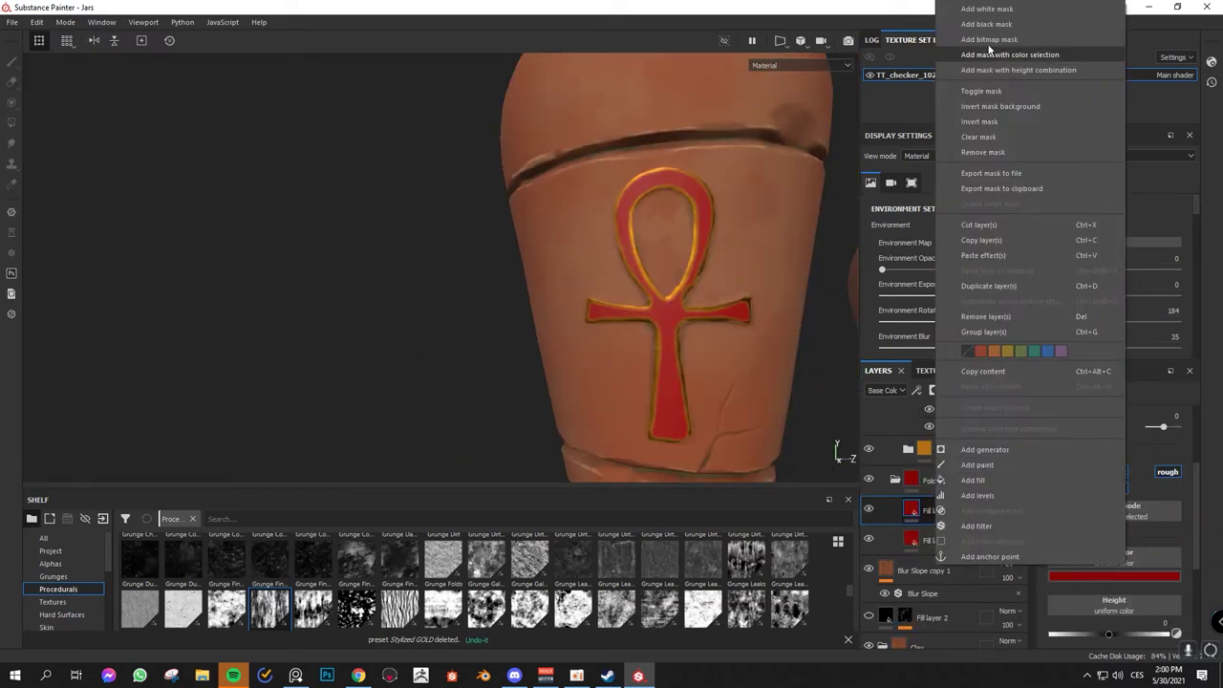
Step: Mask the upper fill layer in the ankh's Folder 1 with a Grunge Map 013 fill and adjust its projection
click(1029, 46)
click(915, 510)
right_click(929, 511)
click(1010, 505)
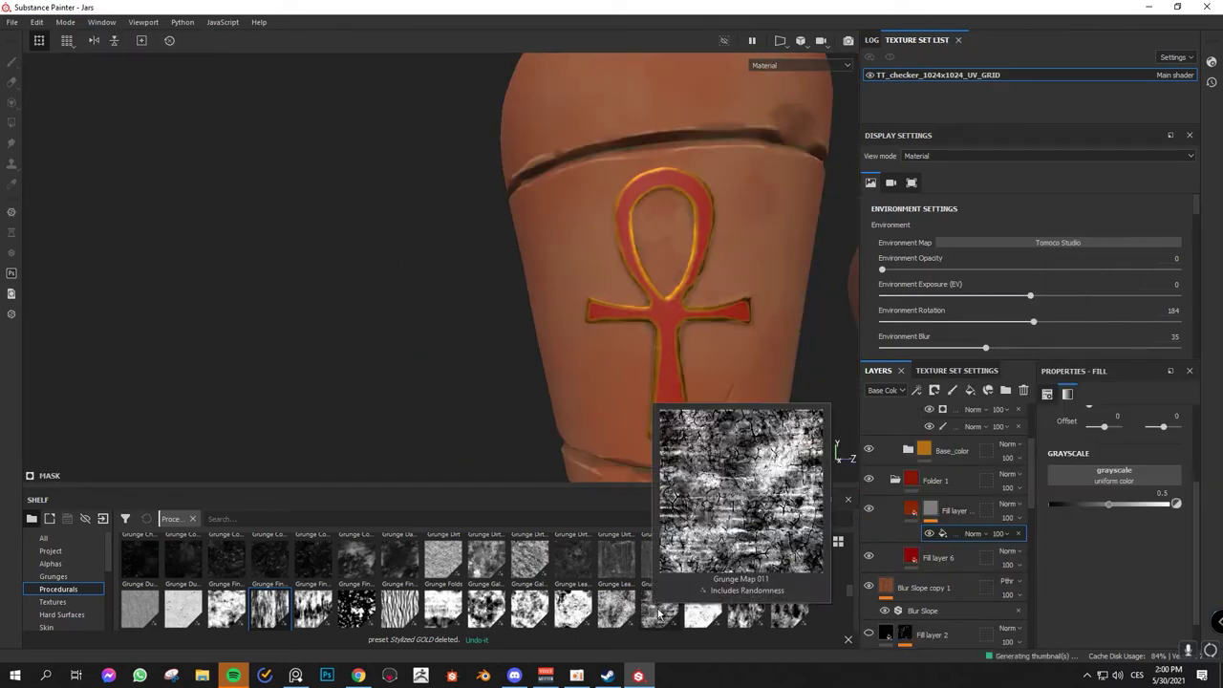
drag(745, 607, 1089, 420)
click(911, 510)
click(931, 511)
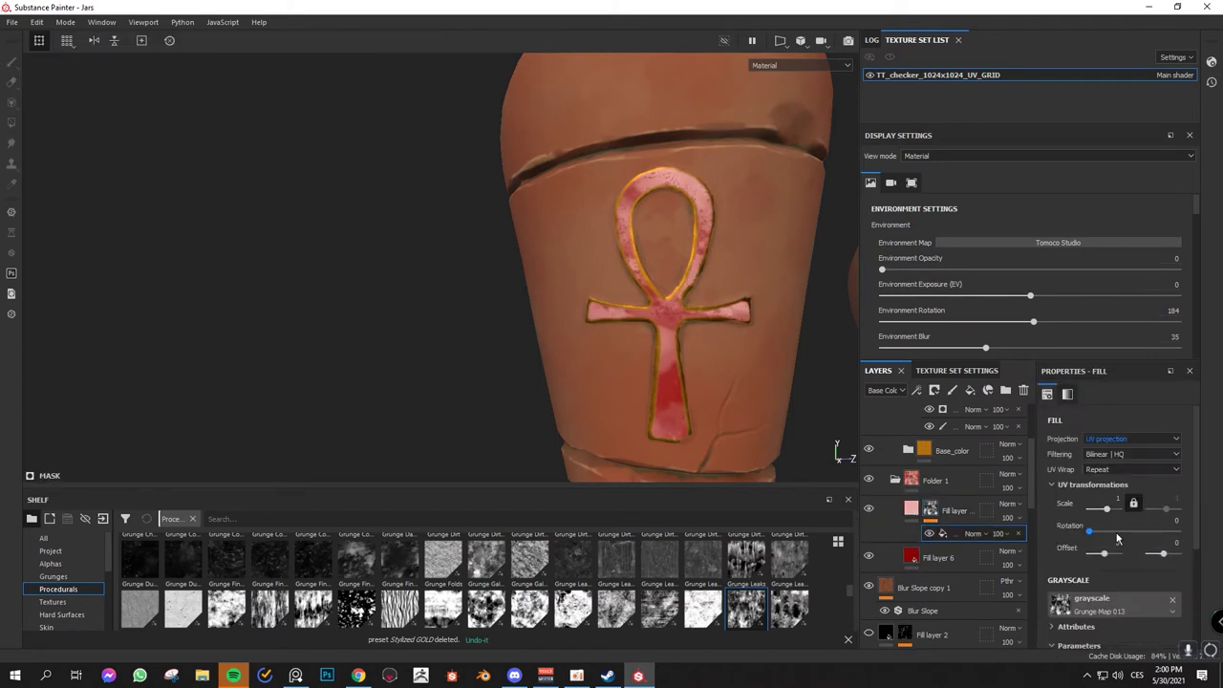
click(1116, 466)
Step: Recolour the grunge-masked fill layer in Folder 1 and add a Blur Slope filter to its mask
right_click(997, 519)
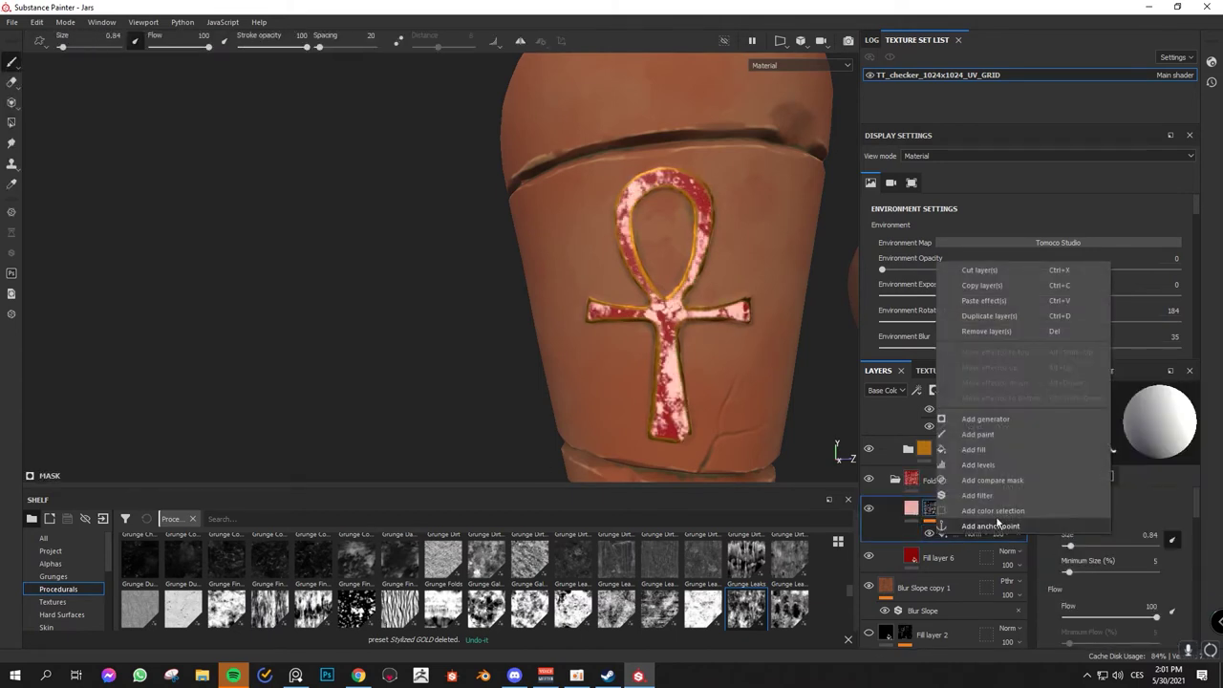
click(911, 510)
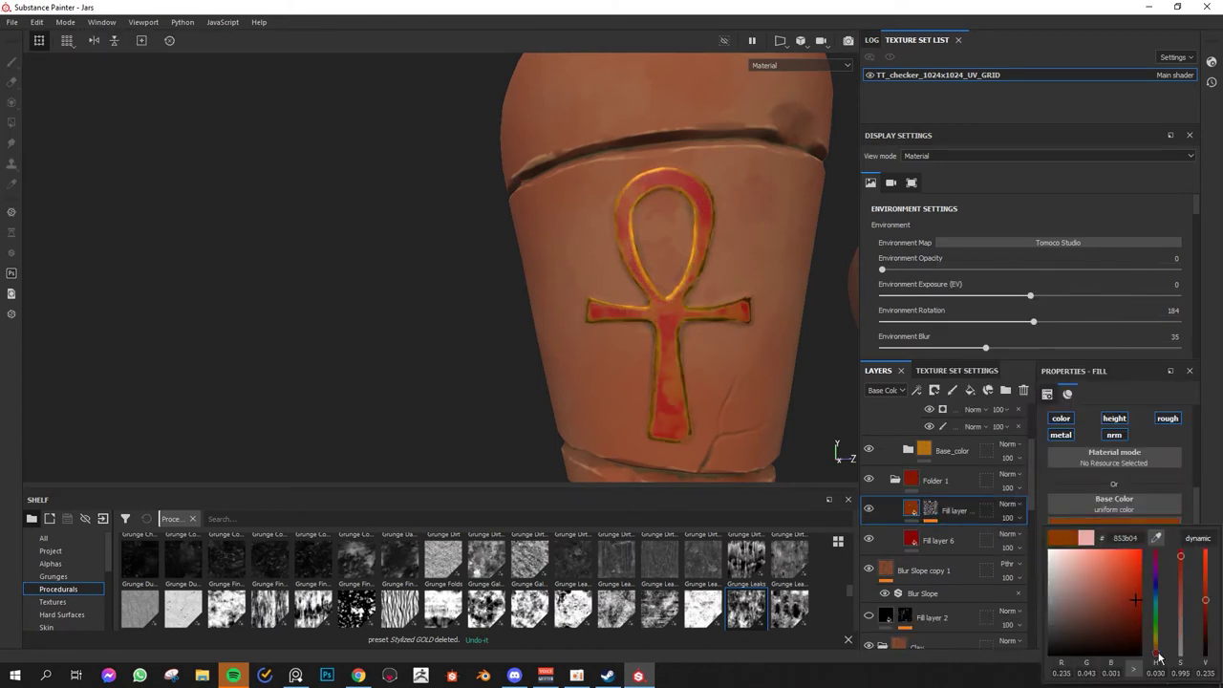
right_click(996, 516)
scroll(58, 592, down, 2)
click(49, 563)
drag(356, 559, 932, 516)
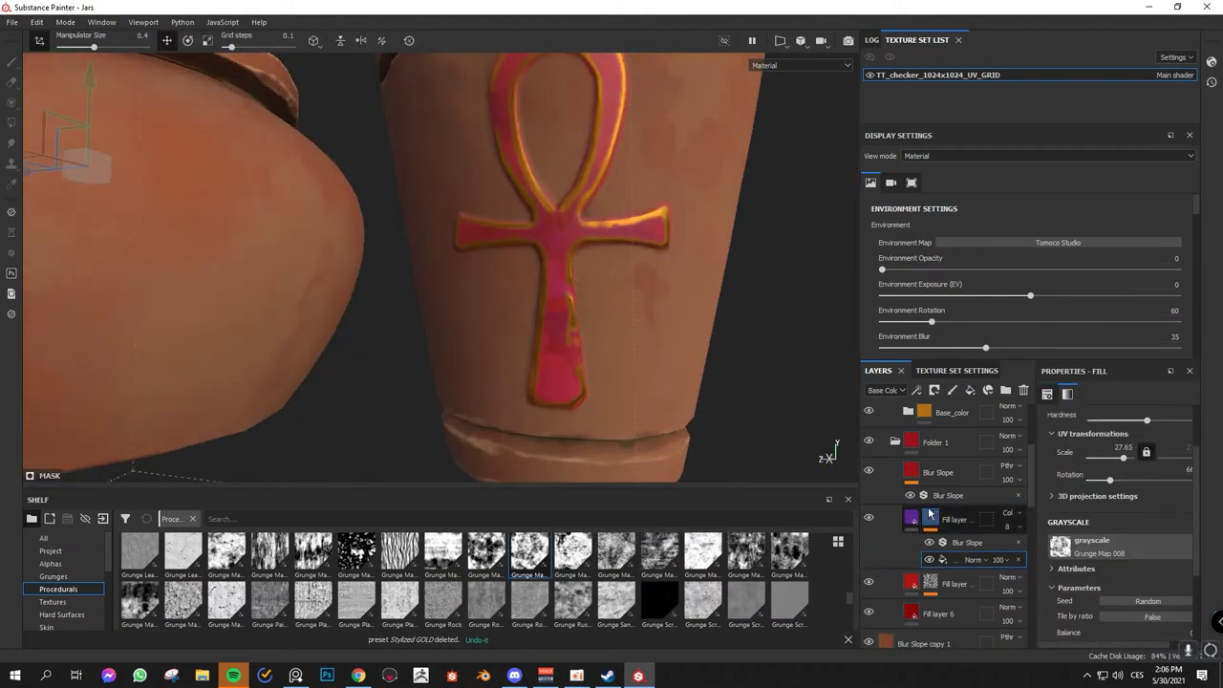
click(943, 509)
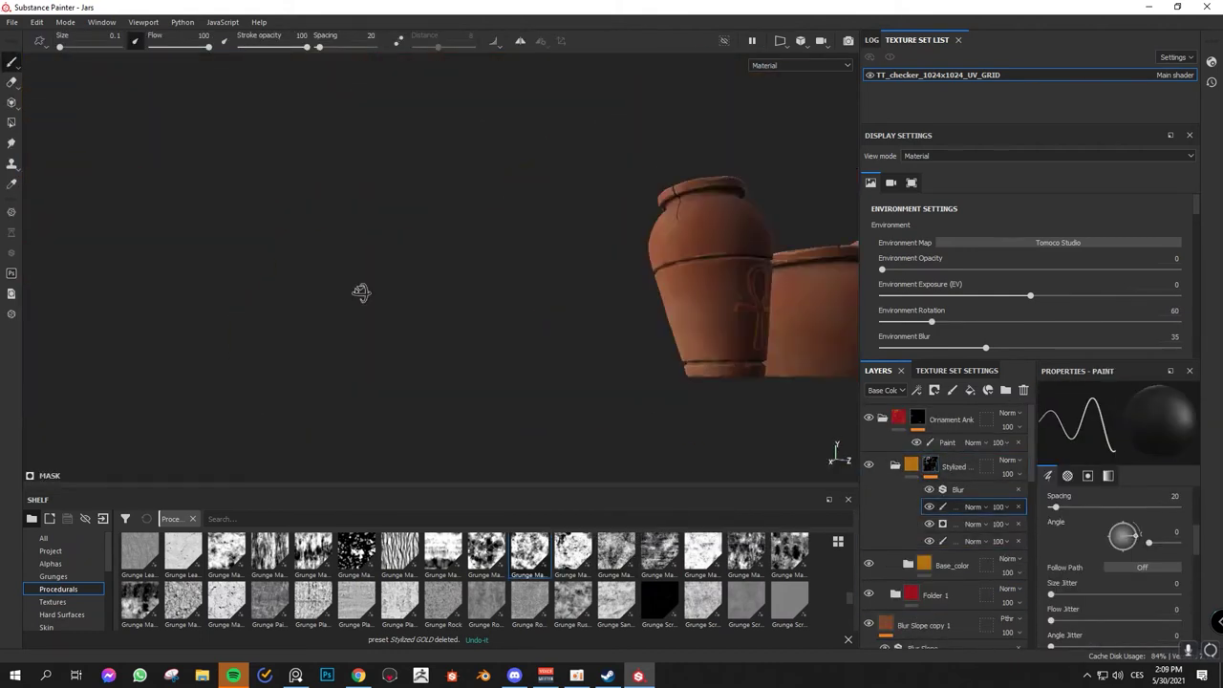
Step: Create the Ornament Zig Zag folder for the tall vase's triangle band, with an alpha-masked height layer and a gold base colour instance
click(49, 551)
drag(400, 602, 954, 537)
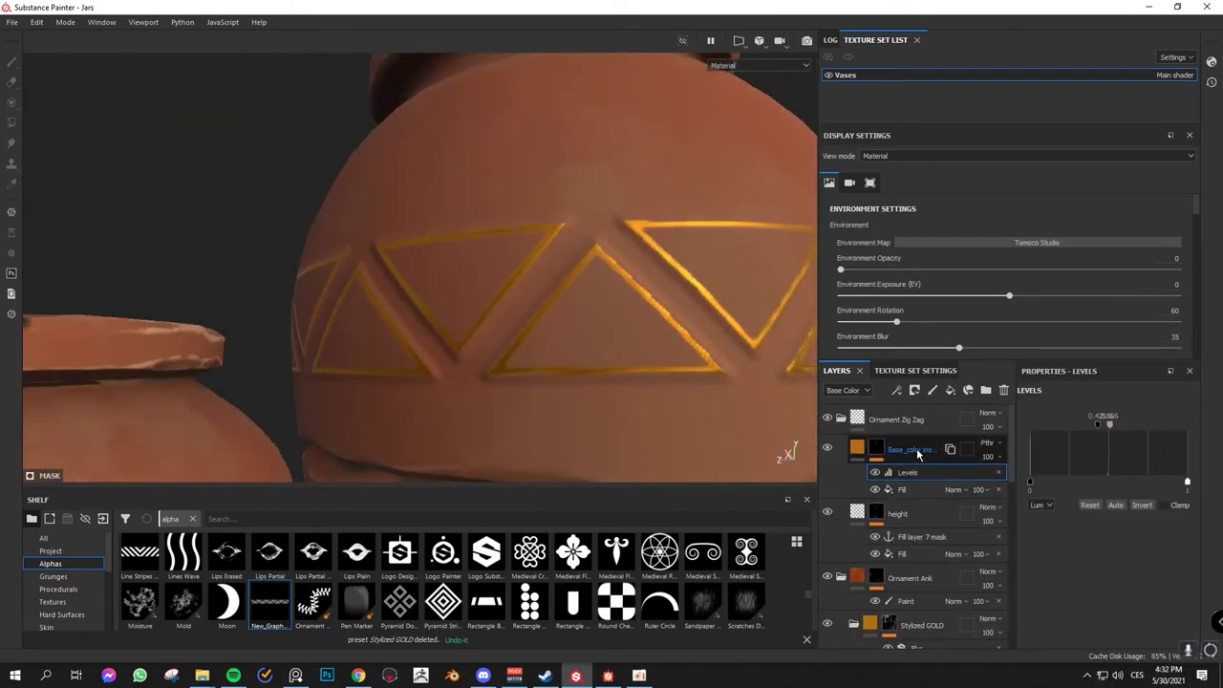
click(898, 421)
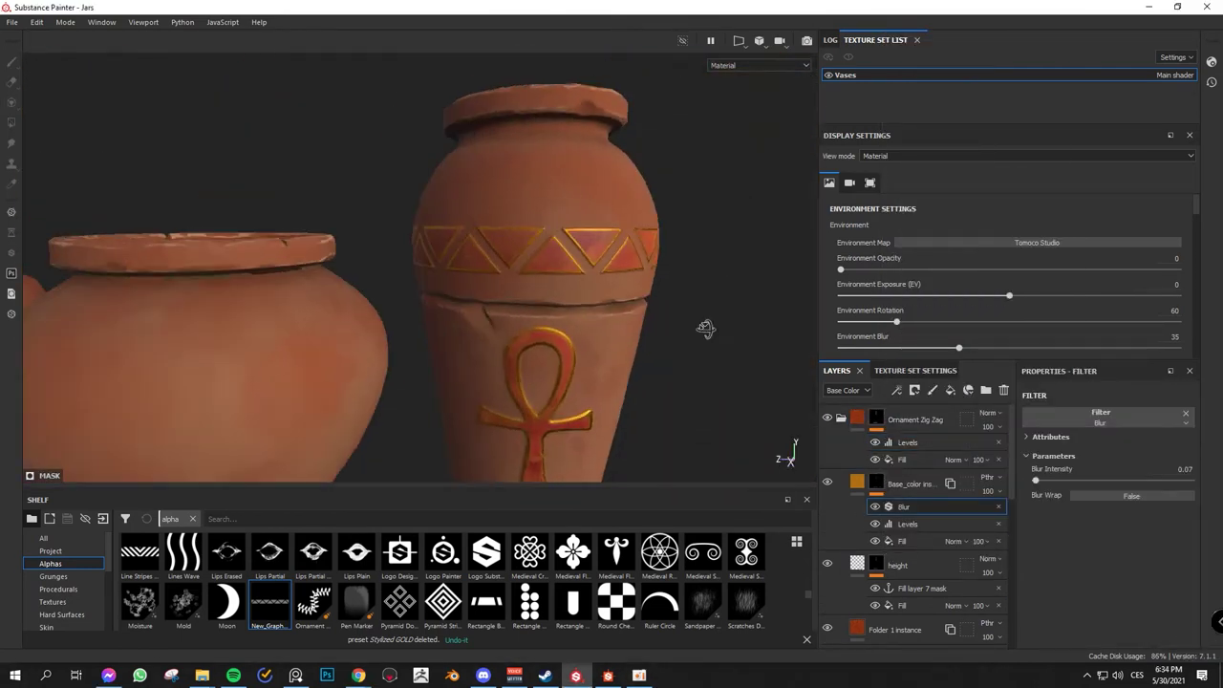
Step: Mask a new fill layer with the Square Rectangle alpha as a band around the tall vase, using balance 0.9 and contrast 0.95
click(234, 519)
text(stripe)
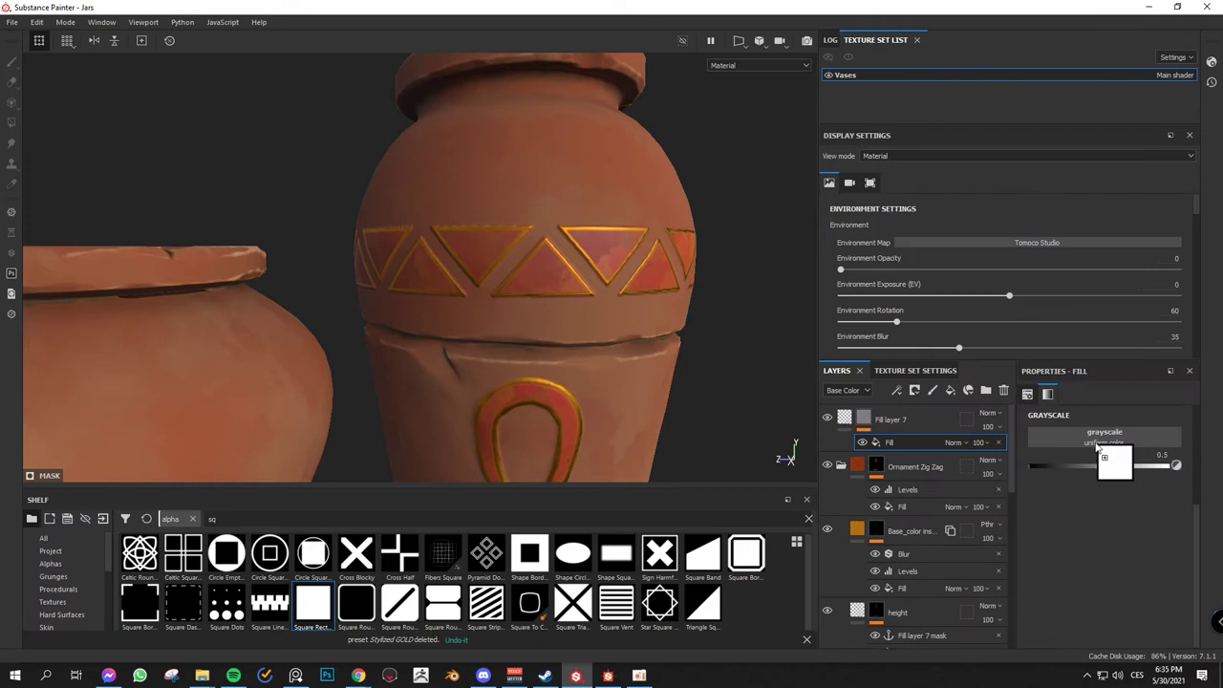
click(1108, 496)
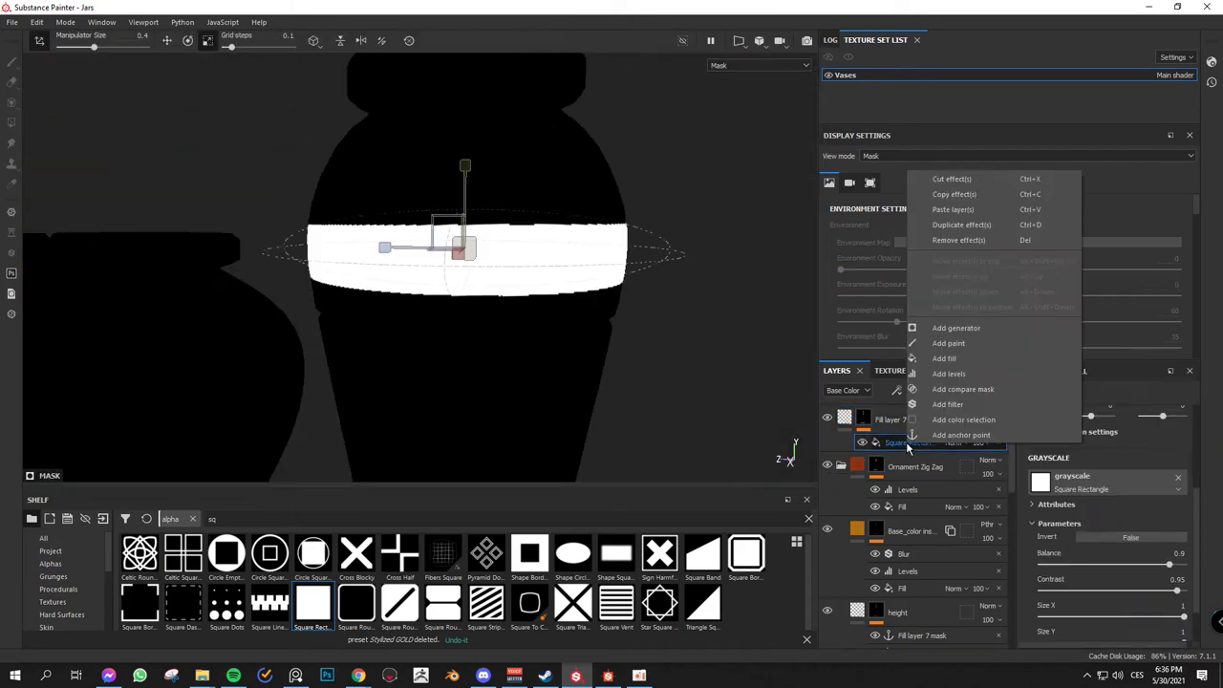
click(917, 377)
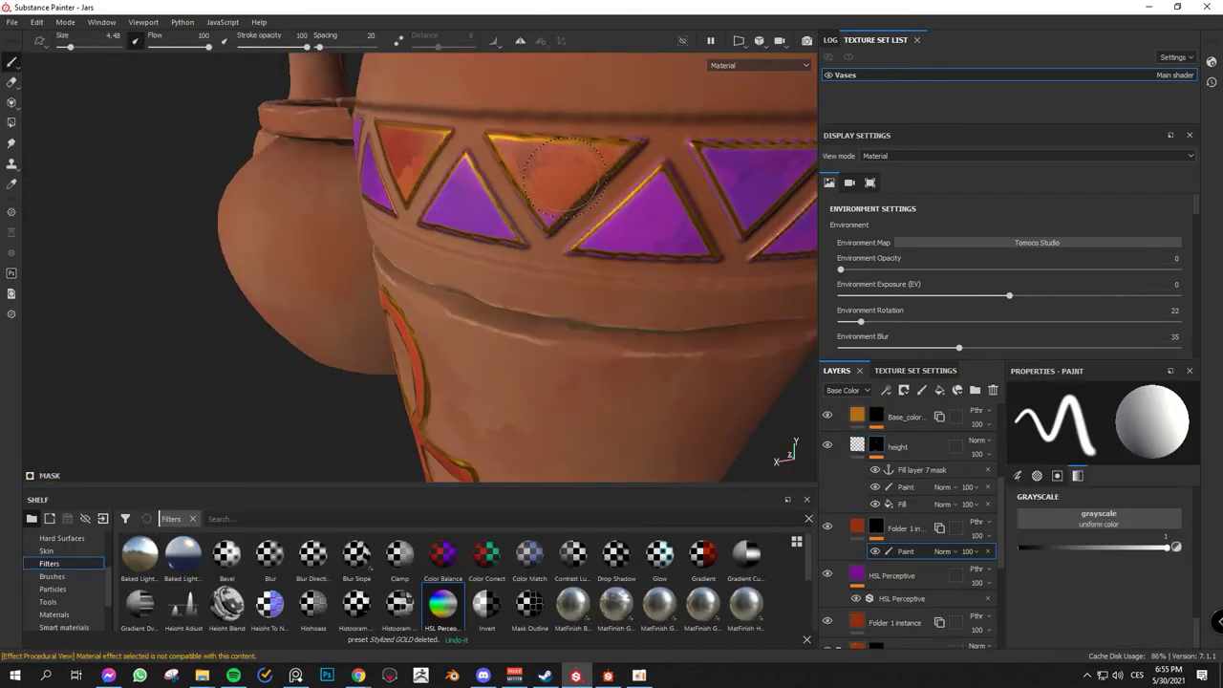
Step: Paint the Folder 1 instance's mask over selected triangles of the band to vary their colours
key([)
scroll(554, 191, up, 1)
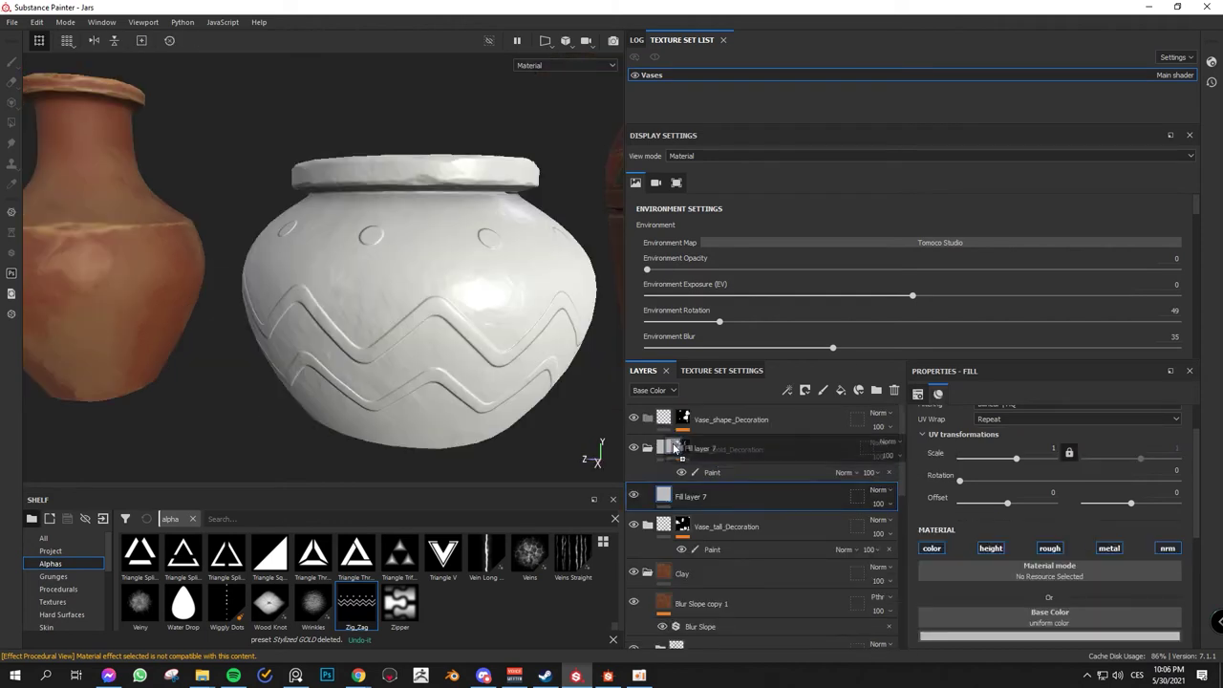
Step: Mask Fill layer 7 in Vase_bold_Decoration with the Detail_vase_bold anchor and set its base colour to dark brown 2a1a13
right_click(693, 494)
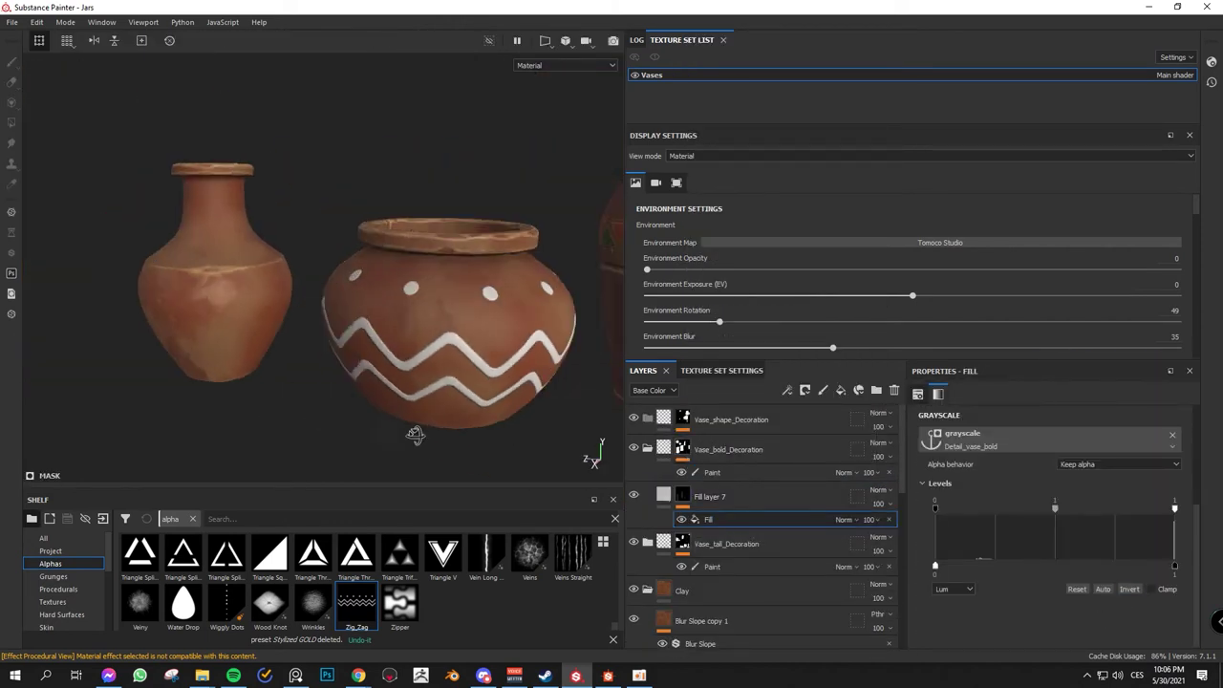
click(1023, 521)
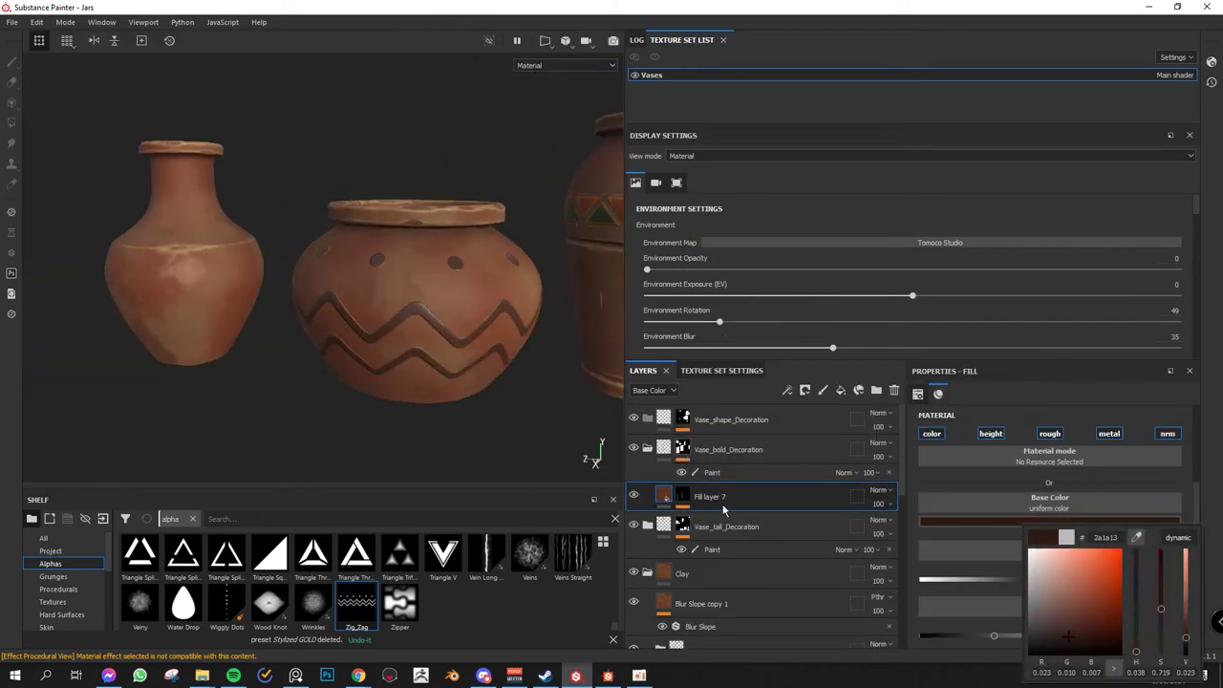
scroll(1109, 564, down, 2)
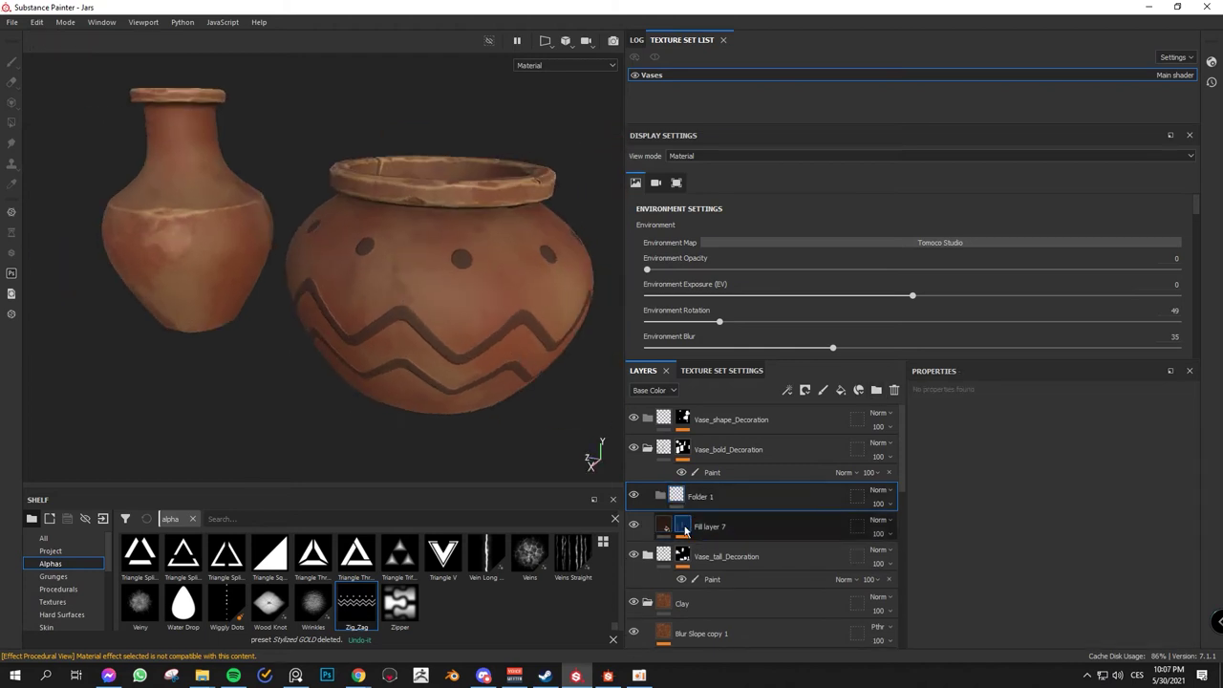
Step: Transfer the Detail_vase_bold mask from Fill layer 7 to its parent Folder 1 in Vase_bold_Decoration
right_click(696, 526)
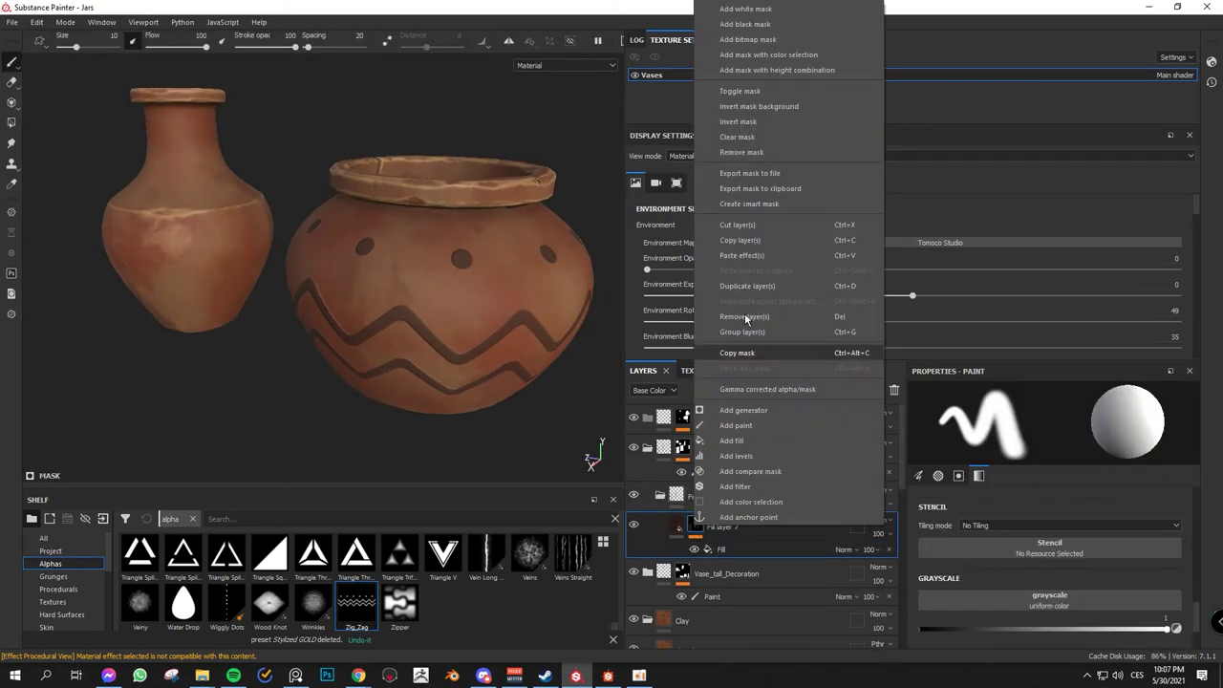
click(727, 137)
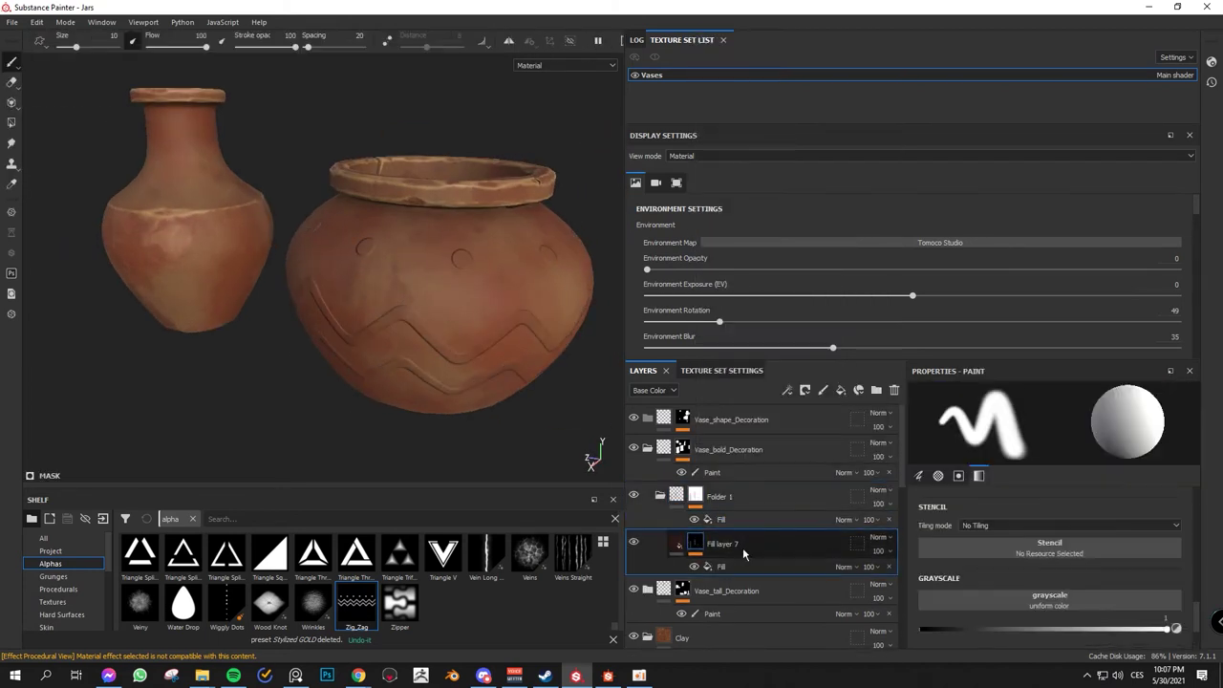
right_click(702, 544)
click(766, 336)
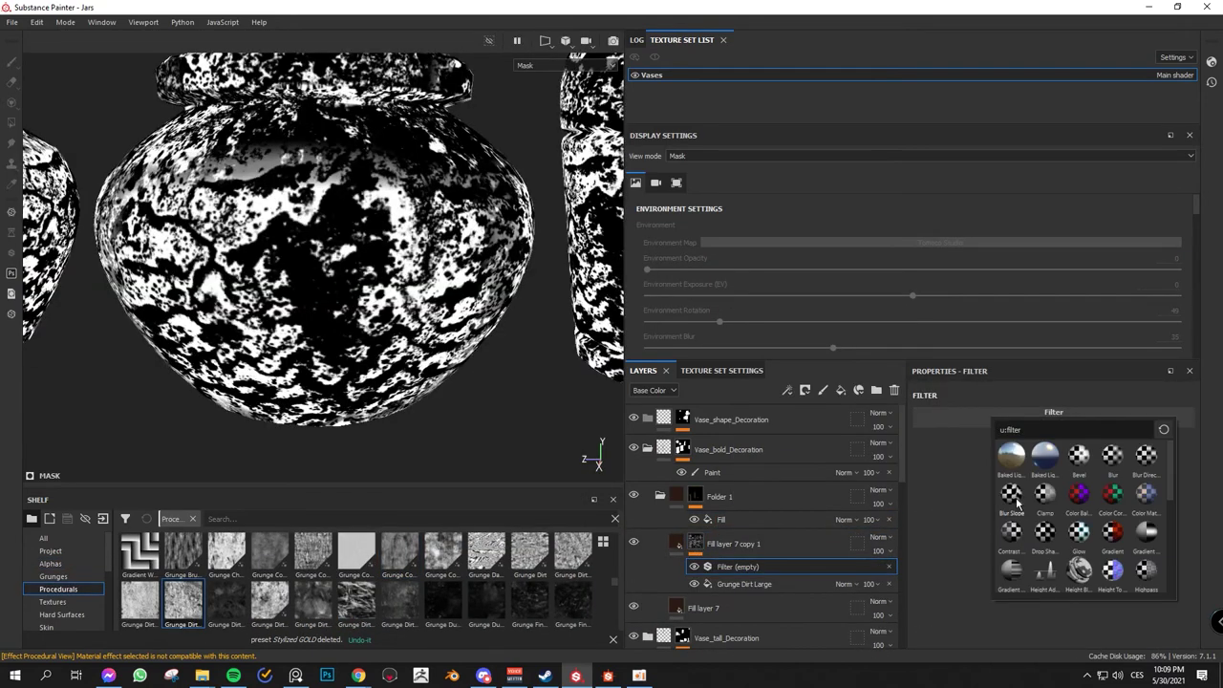
Step: Add a Blur Slope filter to the Grunge Dirt Large mask of Fill layer 7 copy 1 and set its base colour to lighter brown
click(1013, 495)
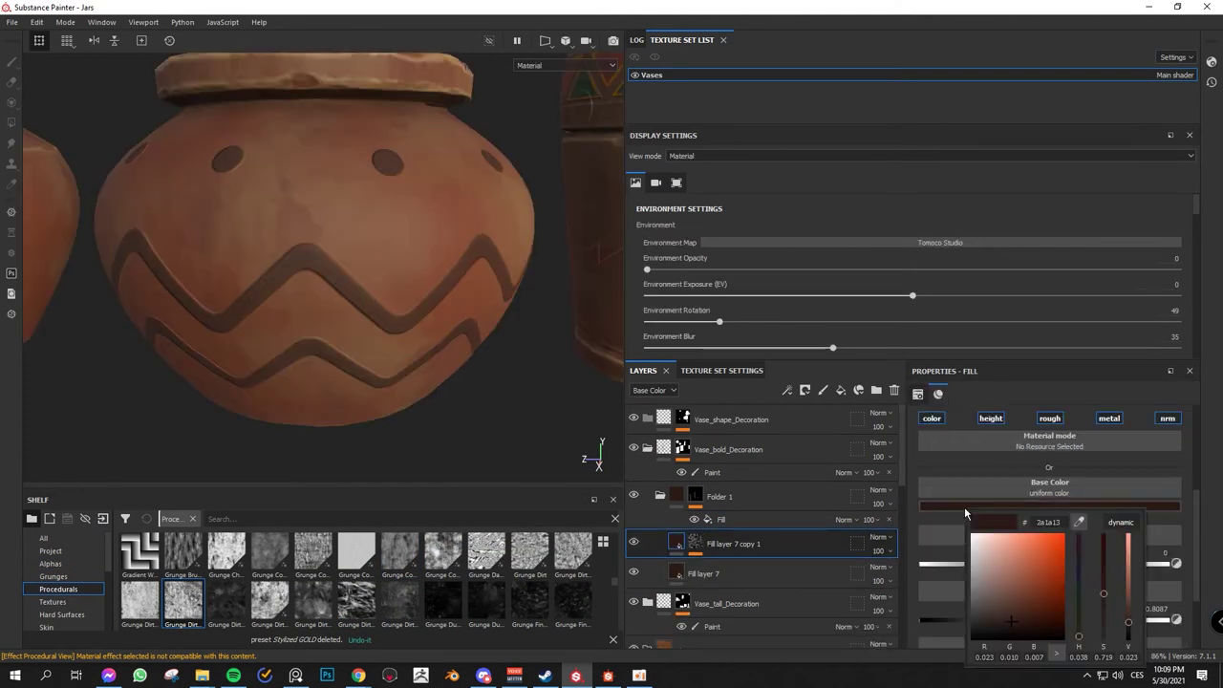
click(965, 514)
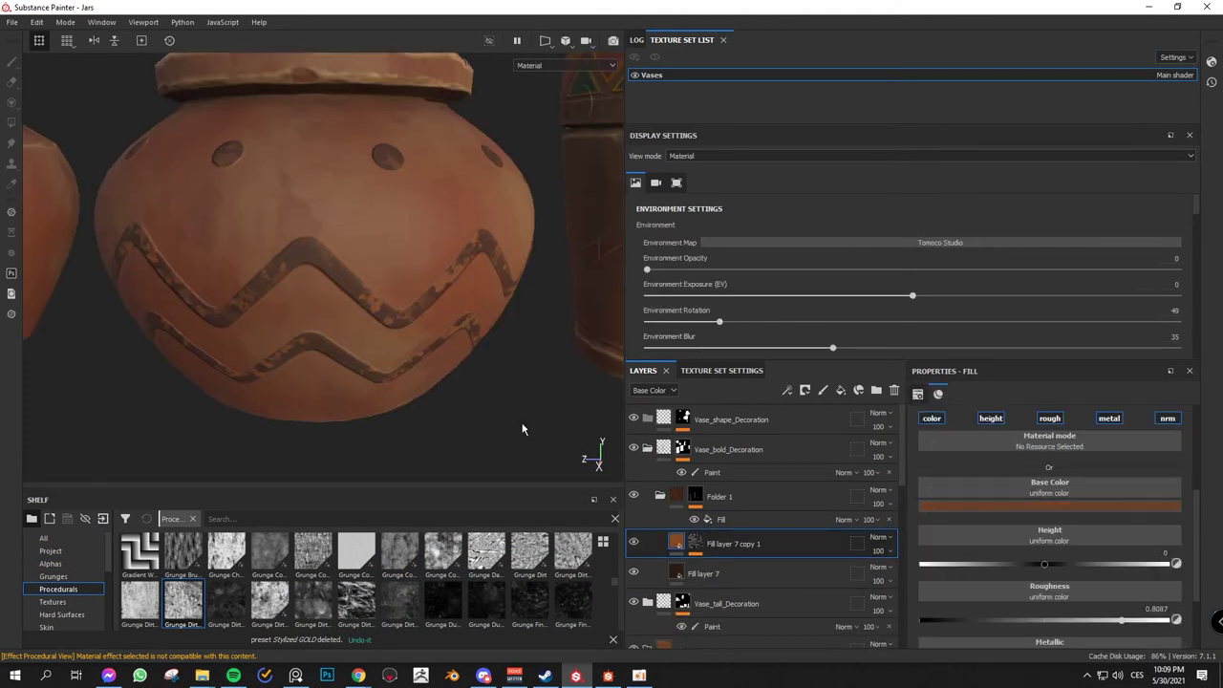
right_click(731, 544)
click(793, 481)
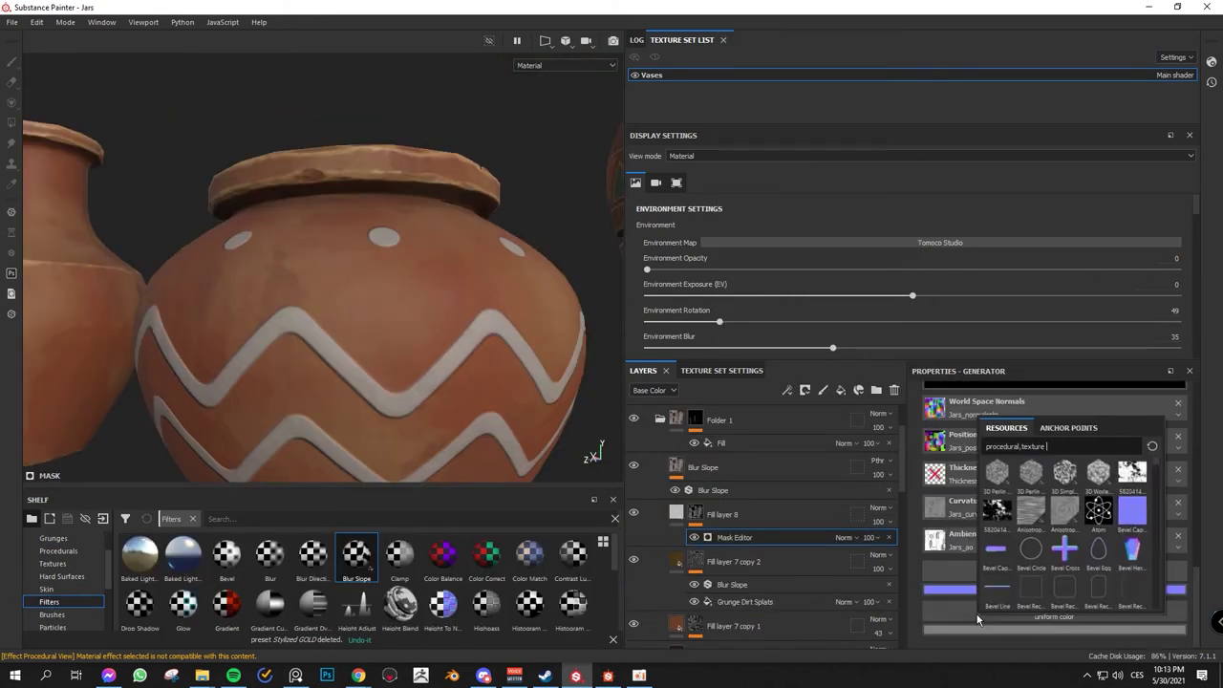
Step: Assign the Detail_vase_bold anchor as micro height in Fill layer 8's Mask Editor and move the layer above the Blur Slope layer
click(978, 619)
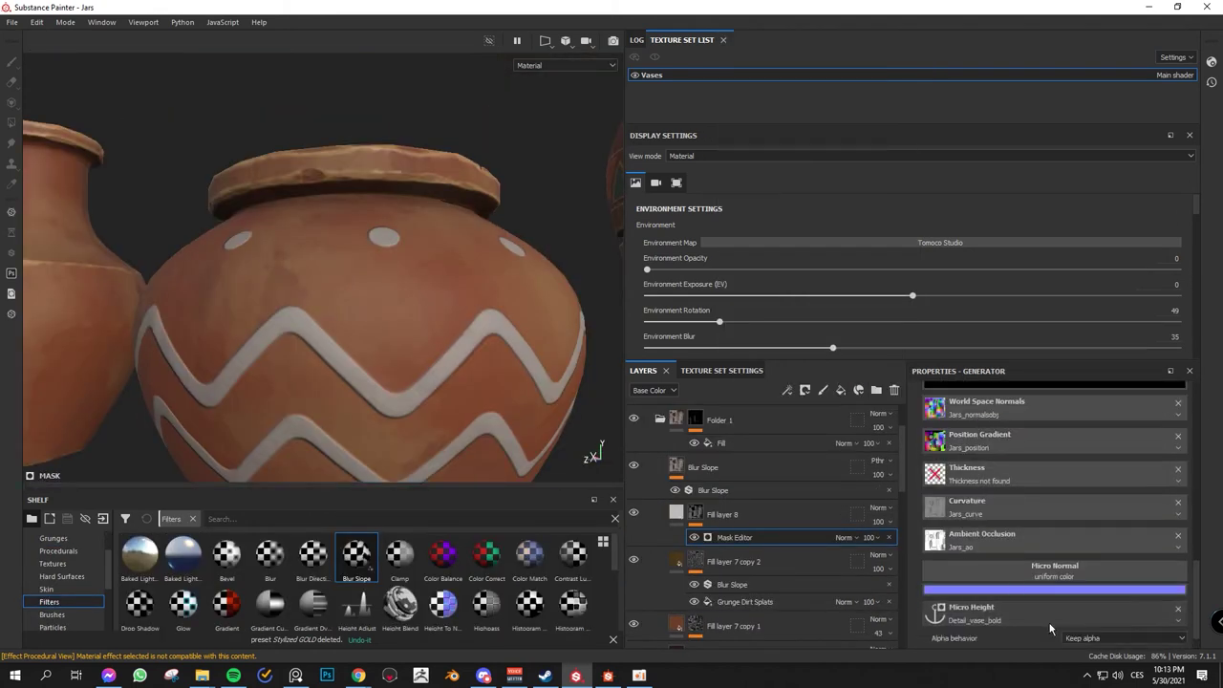
scroll(1050, 554, down, 5)
drag(721, 514, 721, 465)
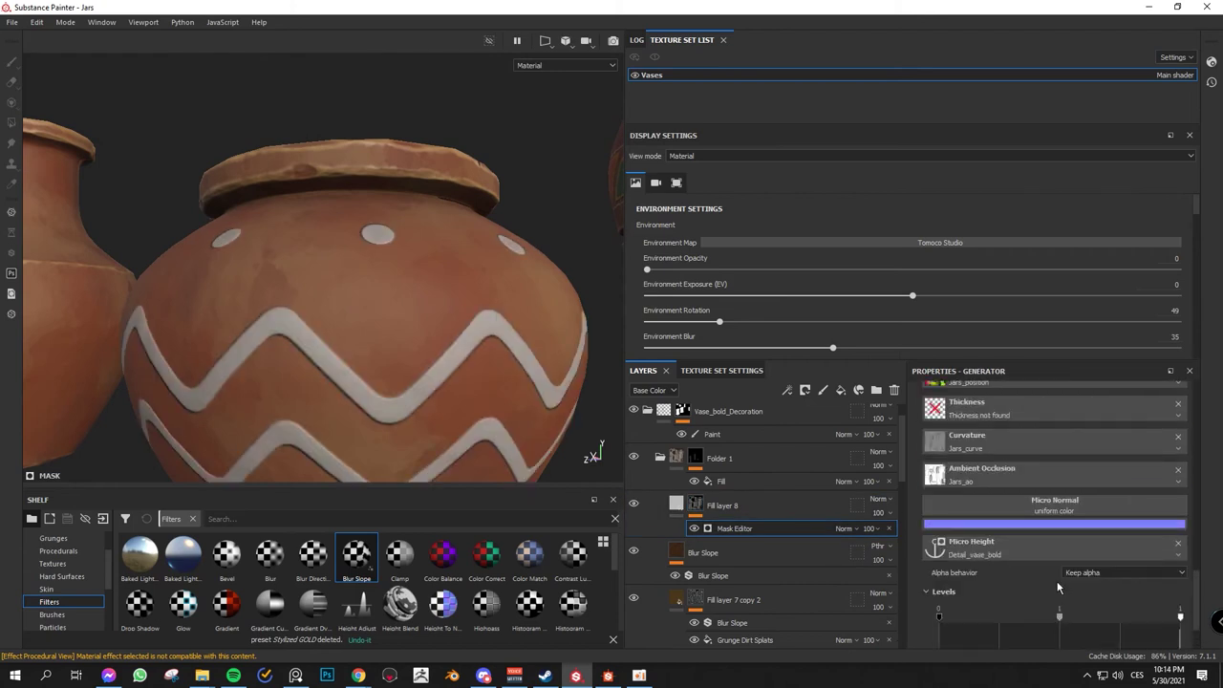
Step: Tune the micro details and curvature settings of Fill layer 8's Mask Editor to outline the zigzag and dot edges
scroll(1057, 588, up, 5)
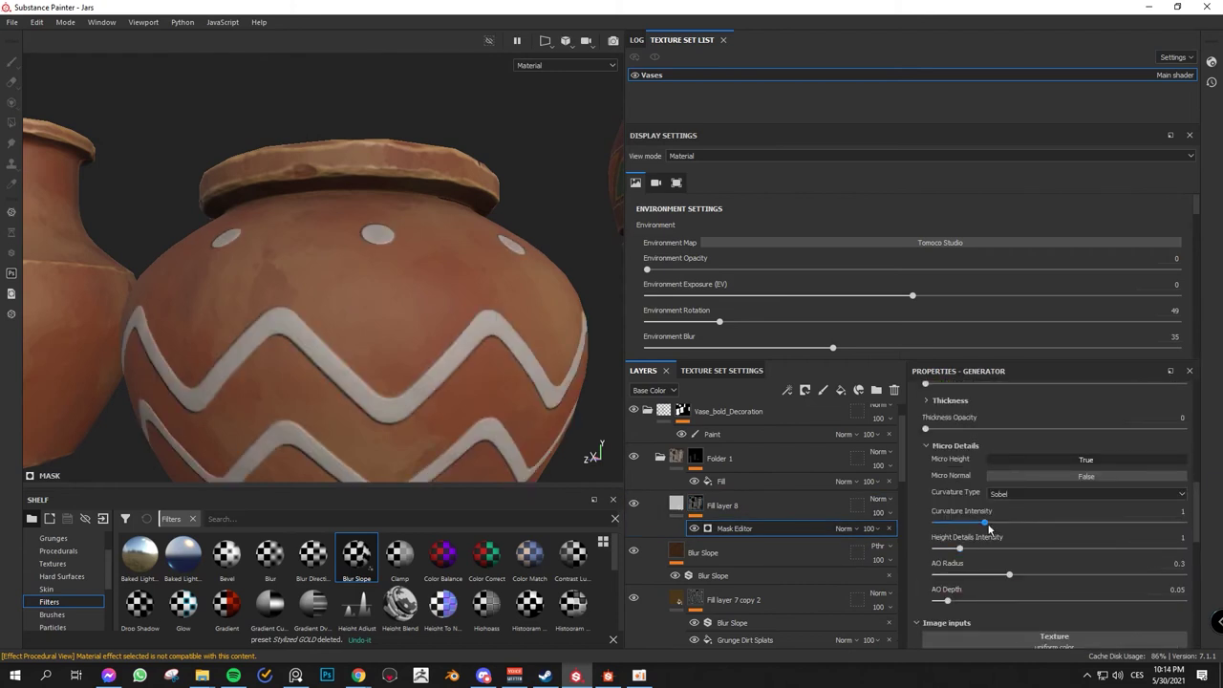
scroll(1137, 520, up, 5)
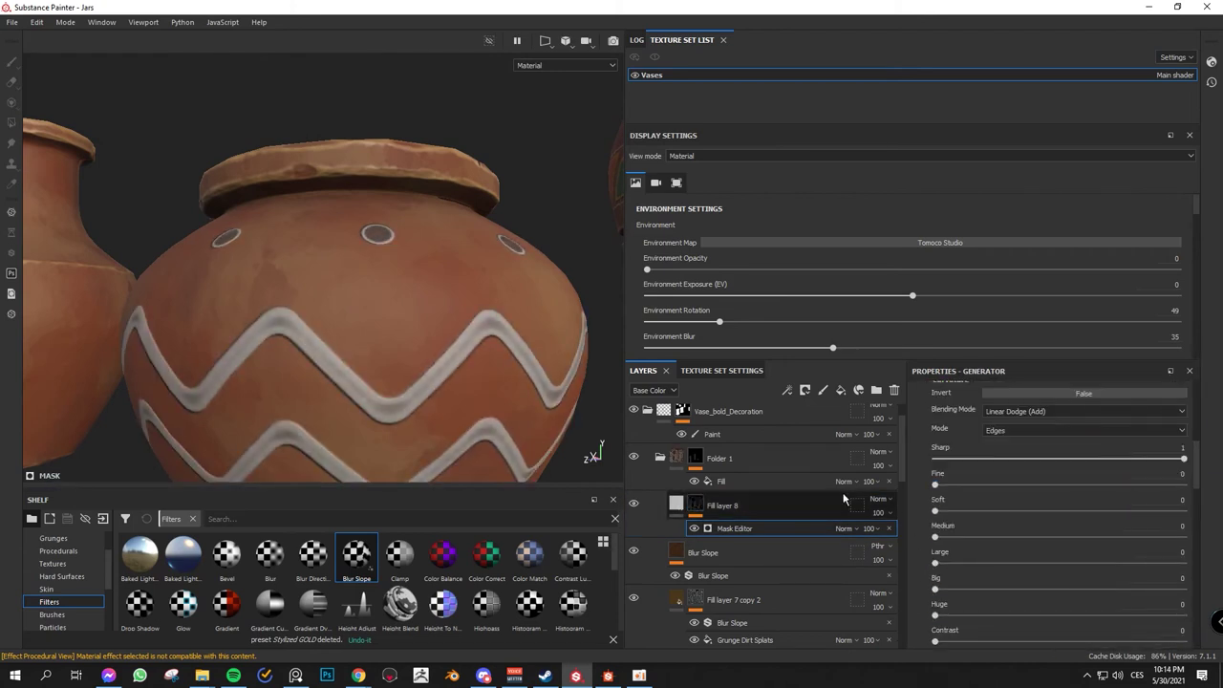
scroll(1061, 554, down, 10)
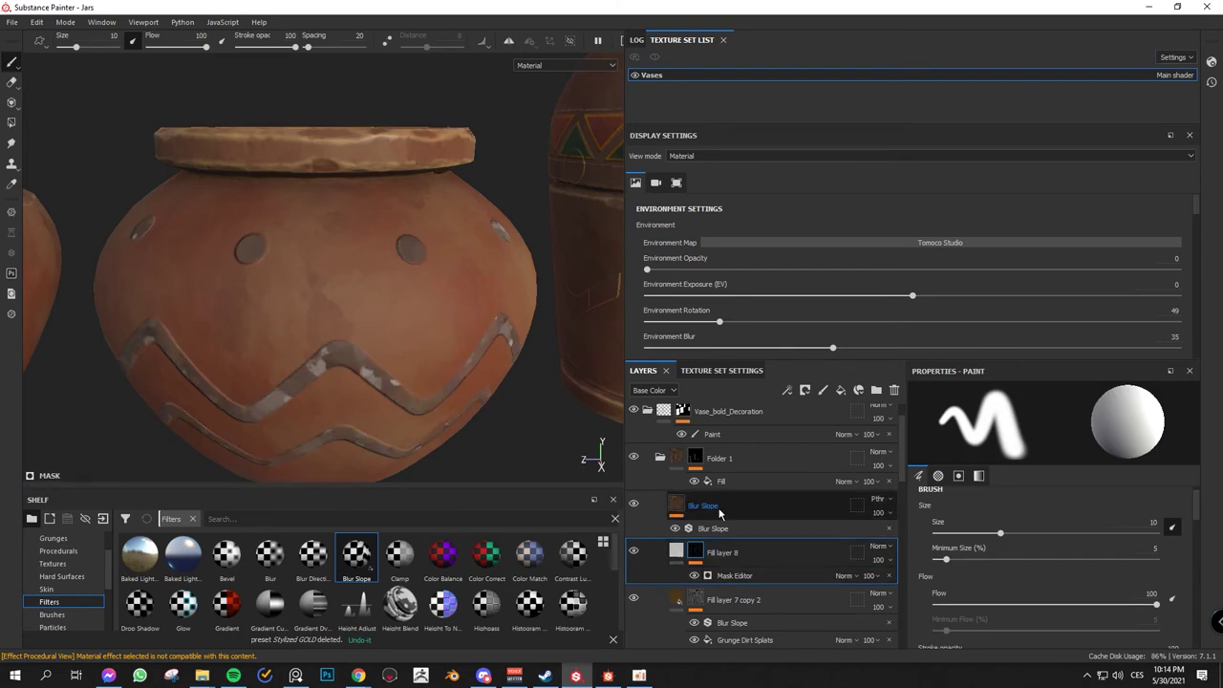
Step: Add a Blur Slope filter to Fill layer 8's mask with intensity 0.48 and intensity divider 100
click(1053, 412)
click(1037, 499)
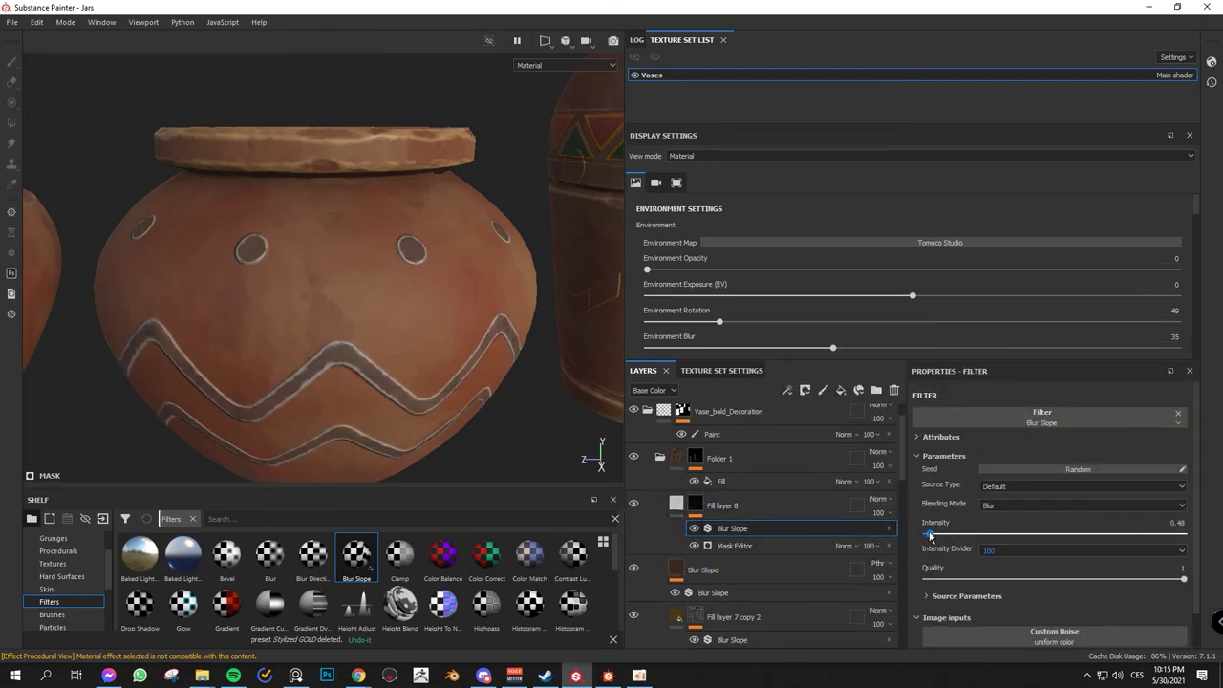
Step: Use Clouds 1 as the texture of Fill layer 8's Mask Editor, blended with Multiply at contrast 0.87 and brightness 0.76
click(735, 545)
click(59, 550)
scroll(1068, 559, up, 5)
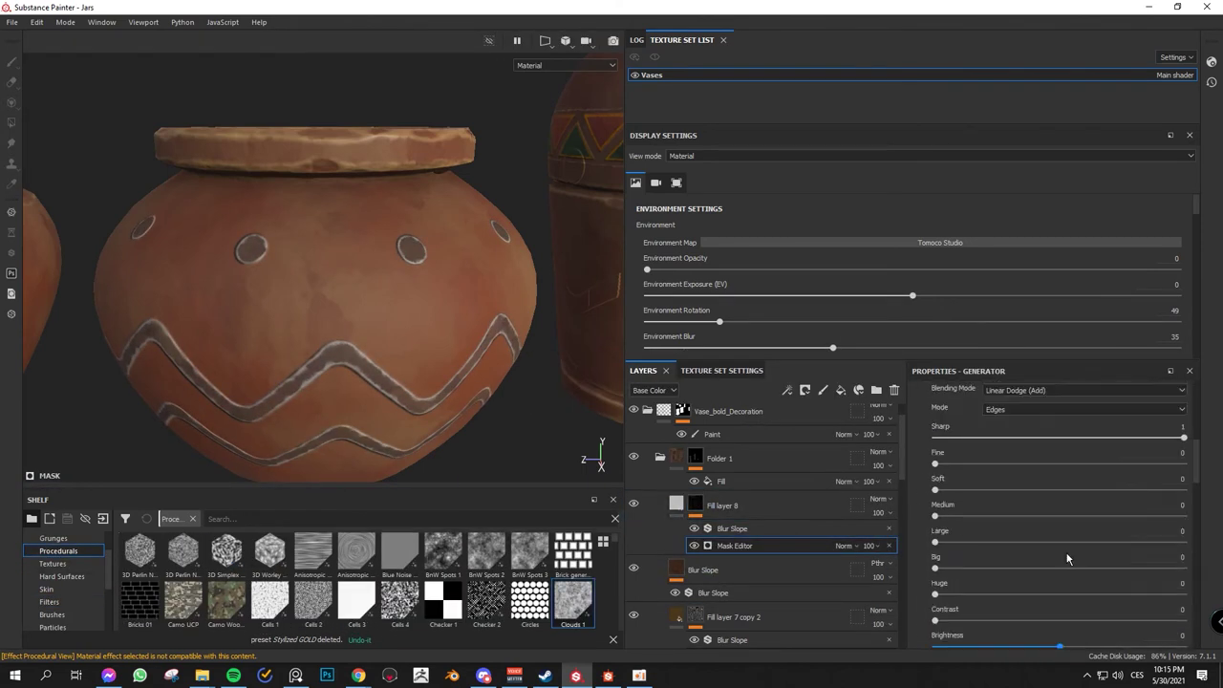
scroll(1069, 559, down, 5)
click(1019, 500)
drag(1059, 519, 1151, 523)
scroll(955, 592, down, 5)
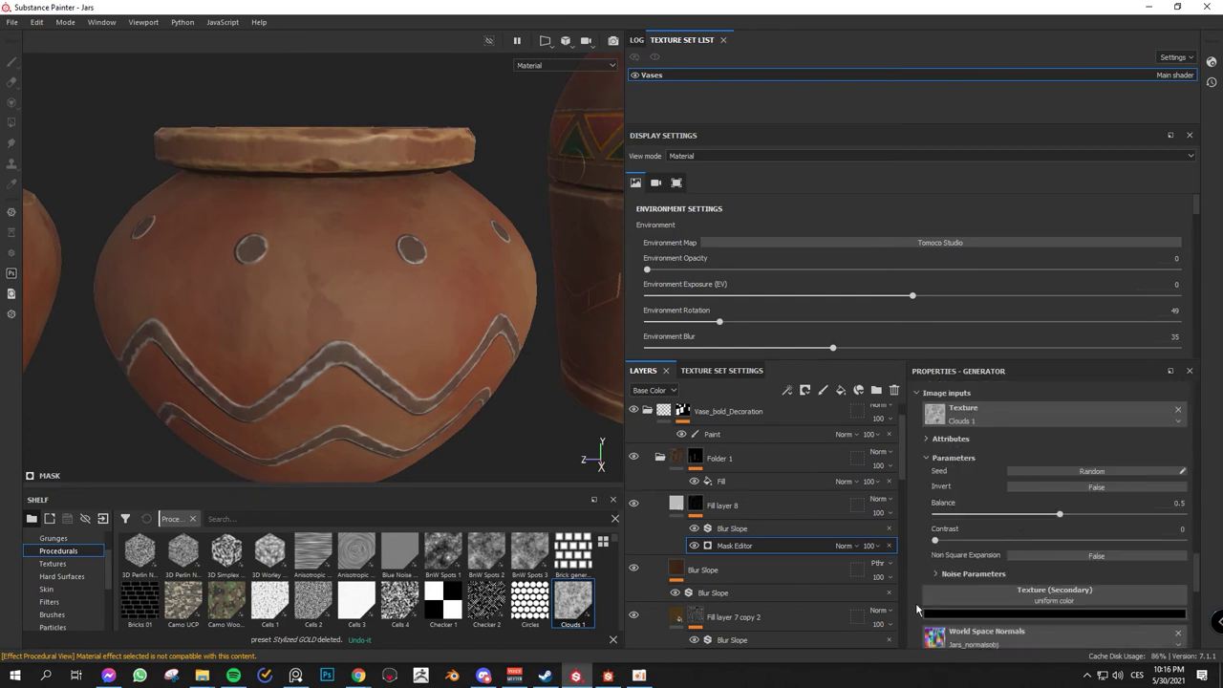
scroll(952, 519, up, 5)
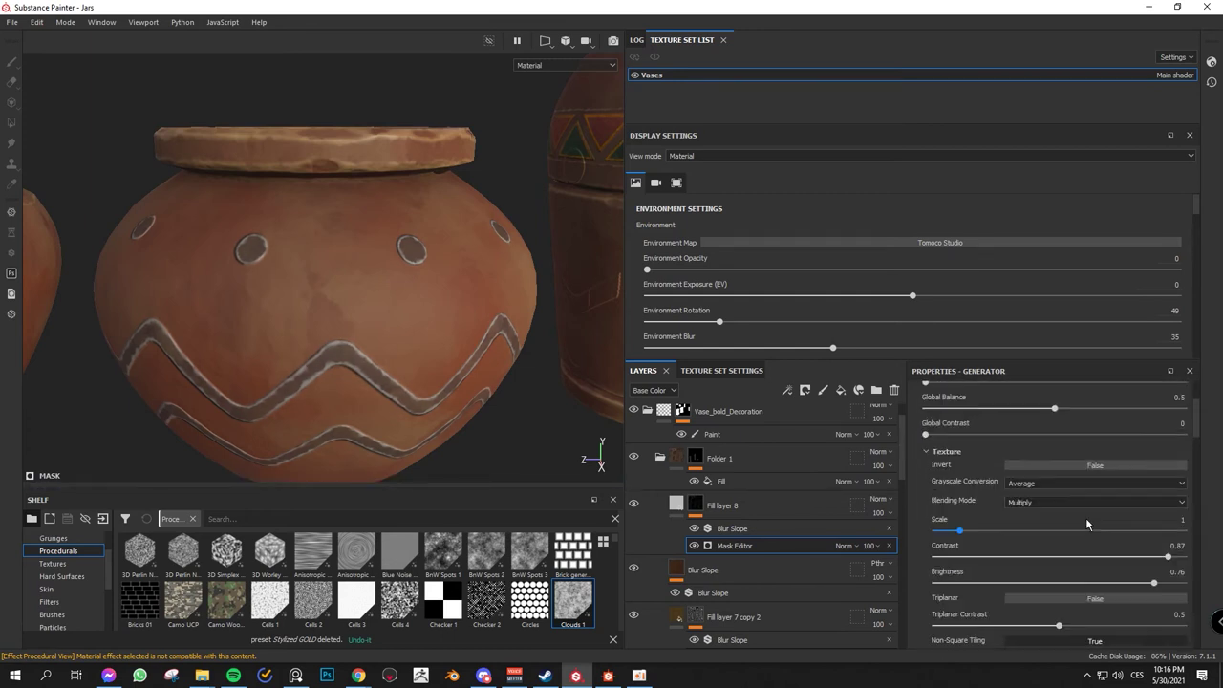
Step: Set the texture scale to 1.76 in Fill layer 8's Mask Editor and adjust Clouds 1's contrast and balance
drag(965, 507, 992, 514)
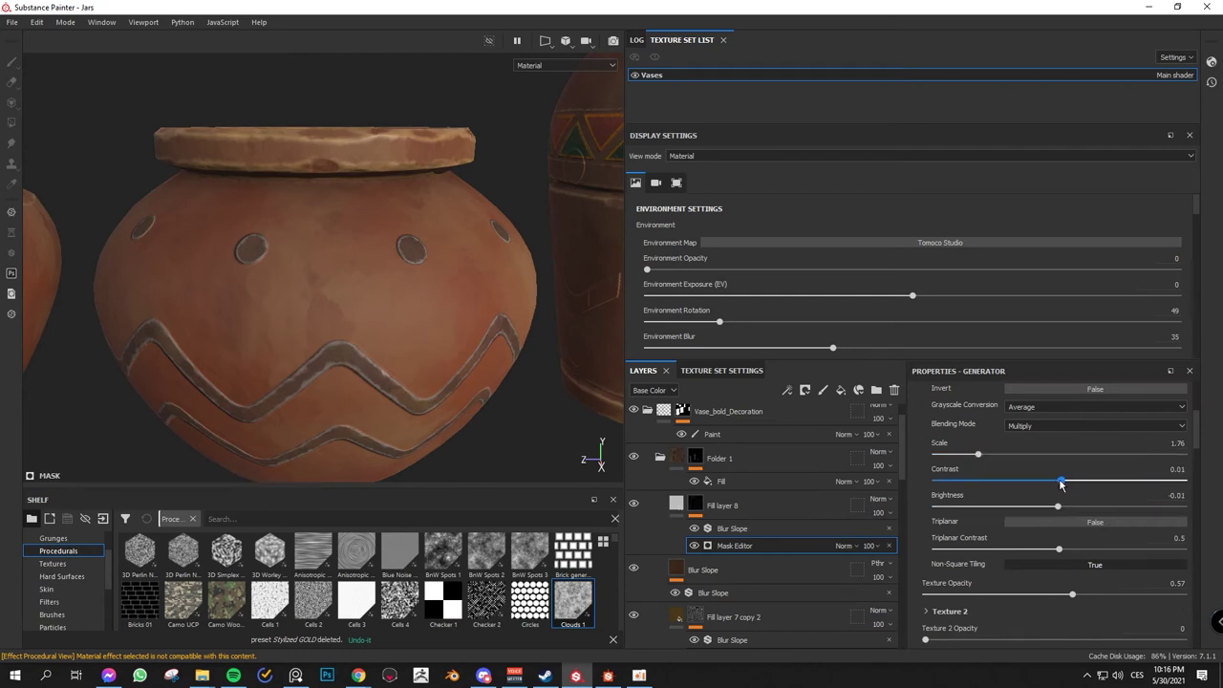
scroll(1058, 504, down, 5)
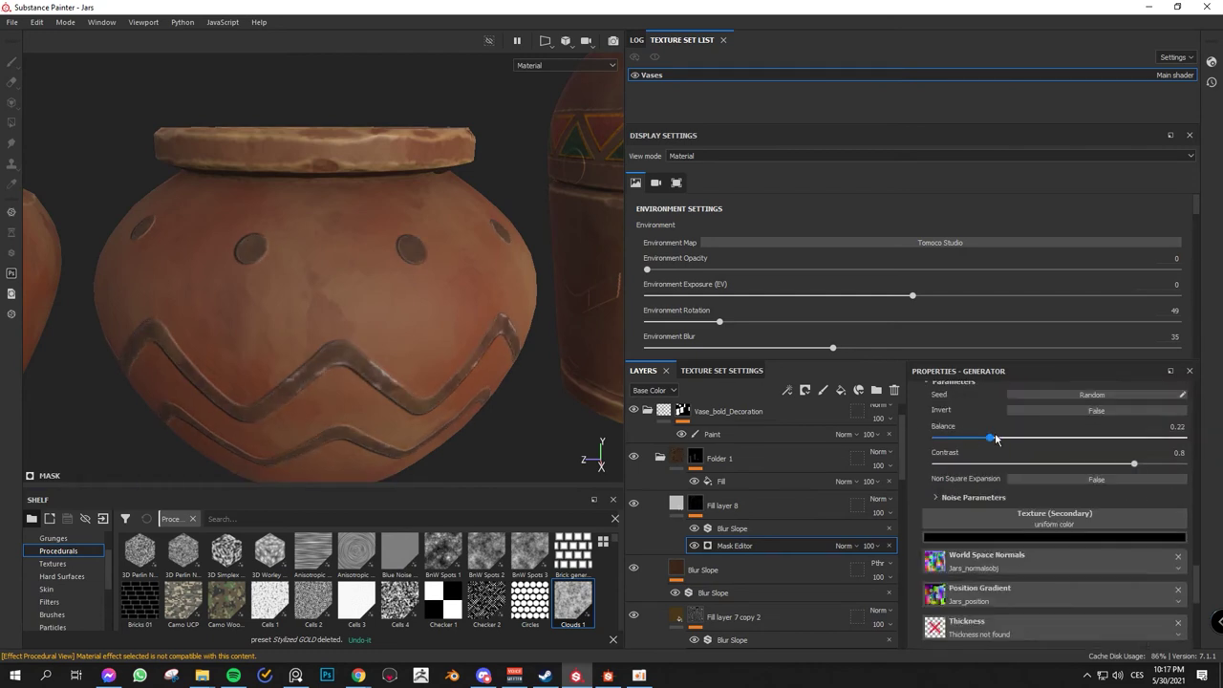
scroll(377, 382, down, 3)
Step: Change Fill layer 8's base color to a light sandy brown for the bold vase's ornament edges
click(723, 505)
click(1049, 495)
click(399, 305)
scroll(400, 305, up, 4)
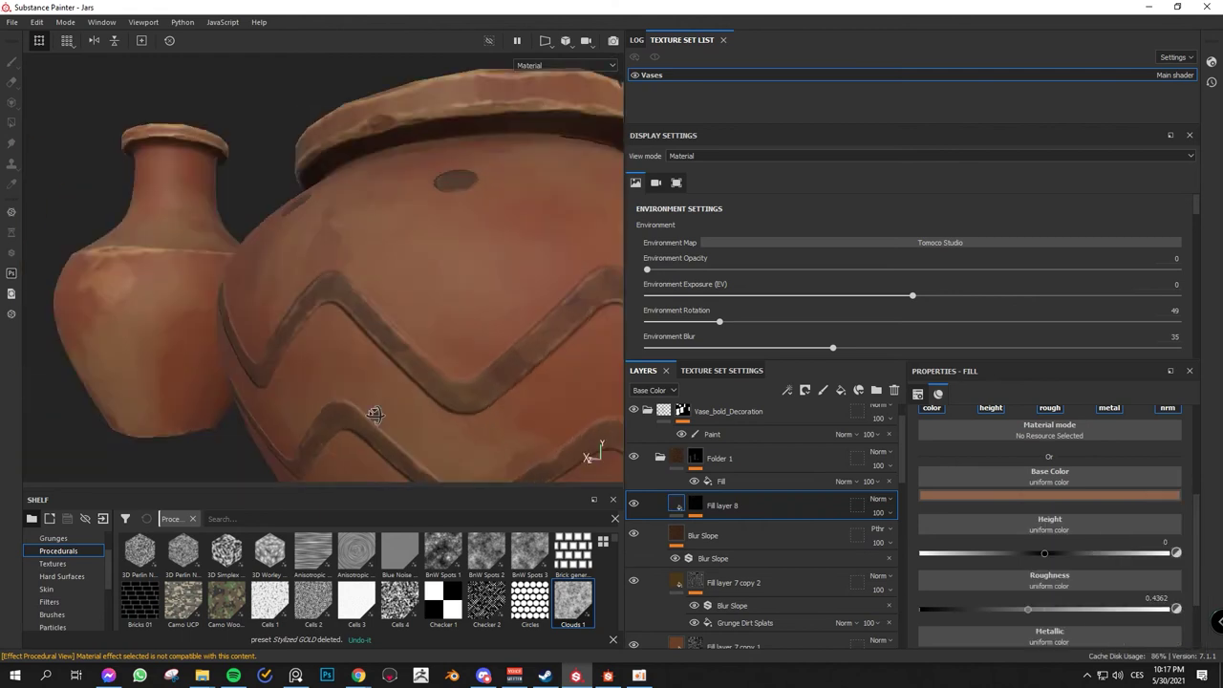
click(1013, 496)
scroll(455, 297, down, 4)
alt+drag(456, 296, 419, 429)
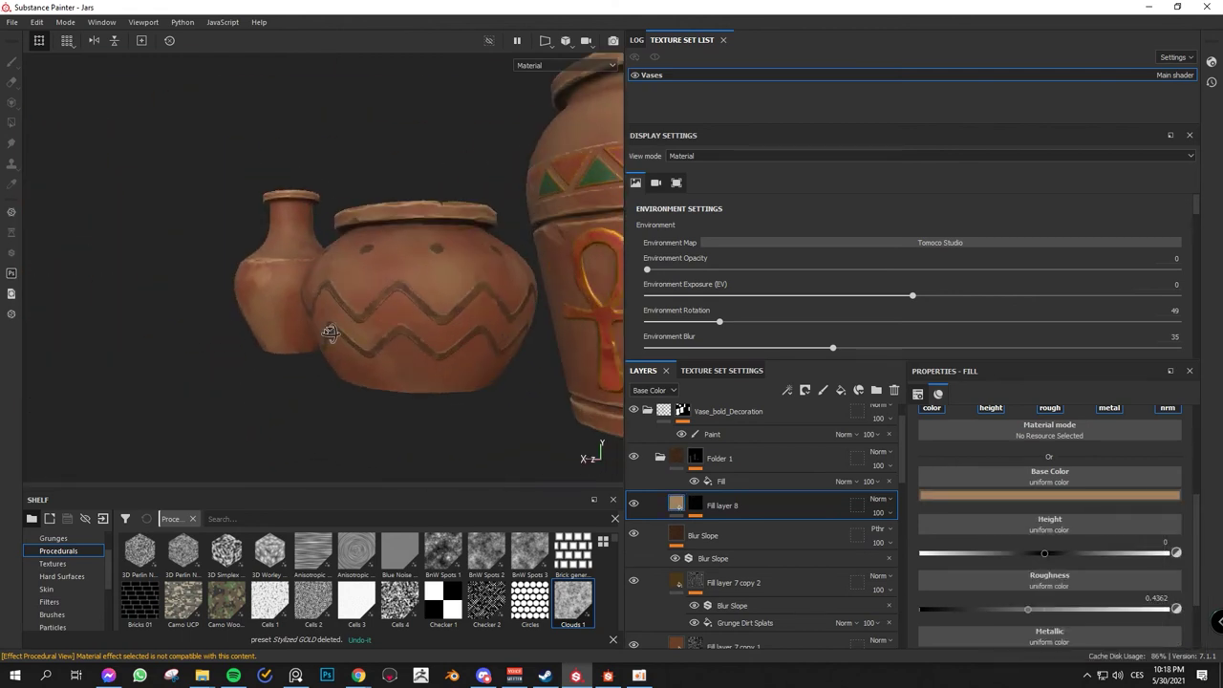
Step: Set the Micro Height black level to 0.327 in Fill layer 8's Mask Editor, then invert Clouds 1 with balance 0.32
ctrl+drag(712, 558, 723, 506)
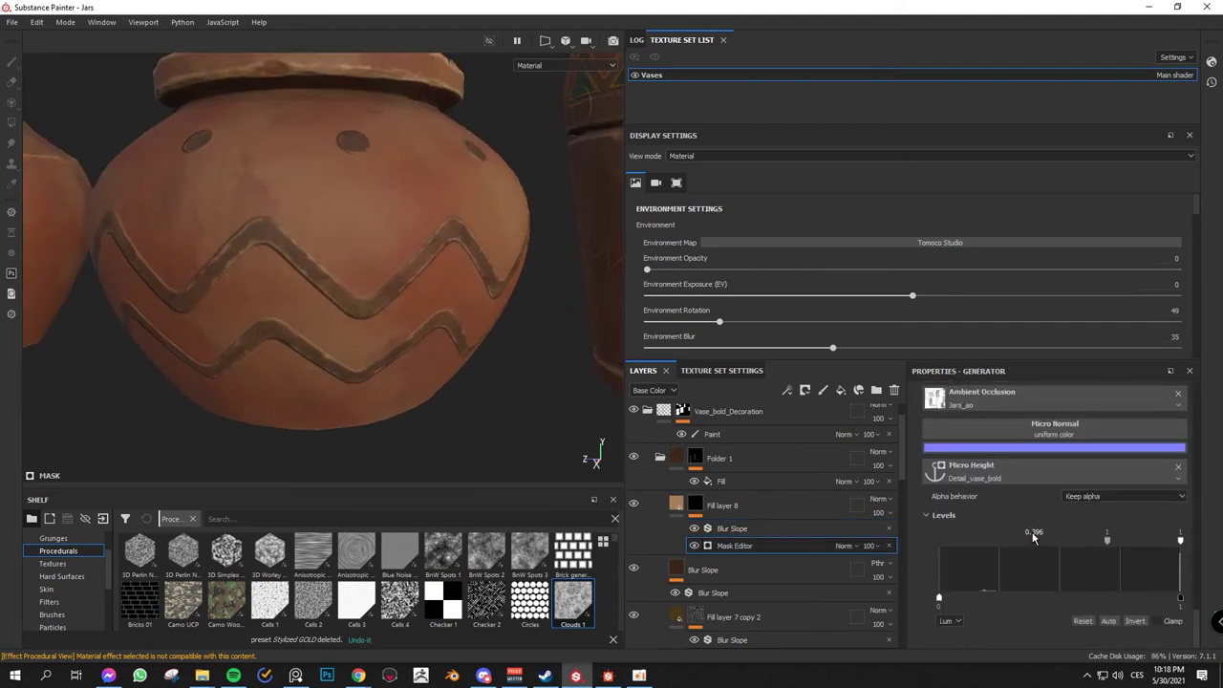
drag(991, 541, 996, 541)
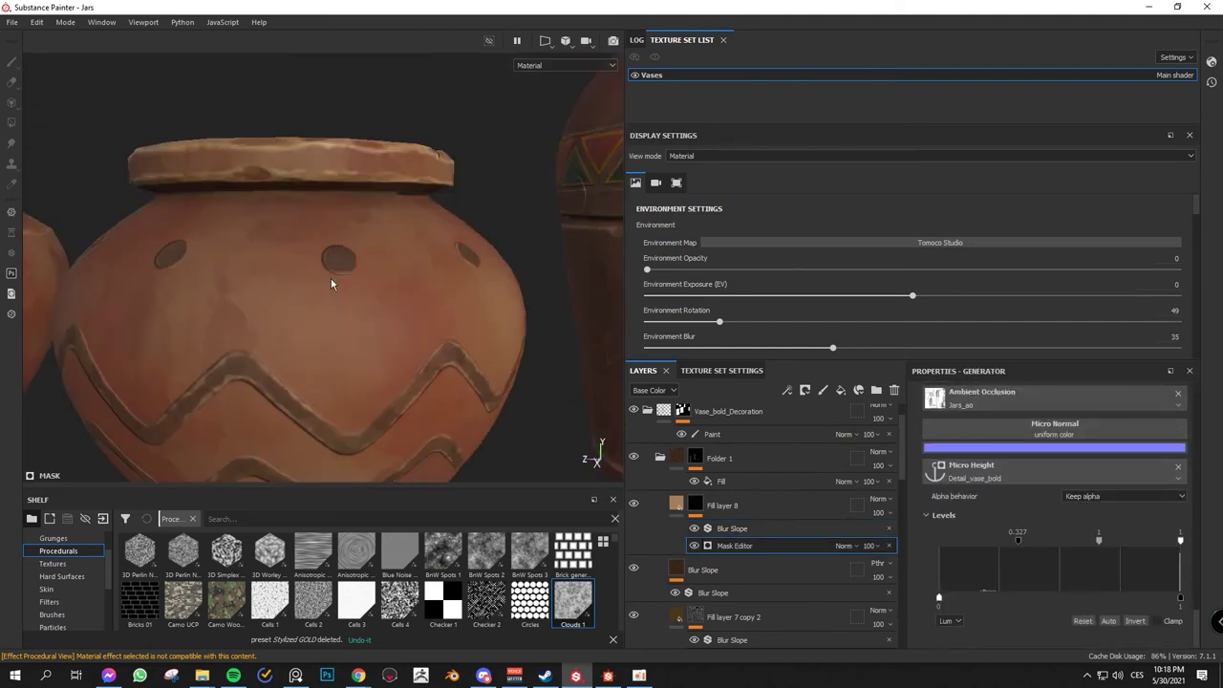
click(716, 529)
click(734, 545)
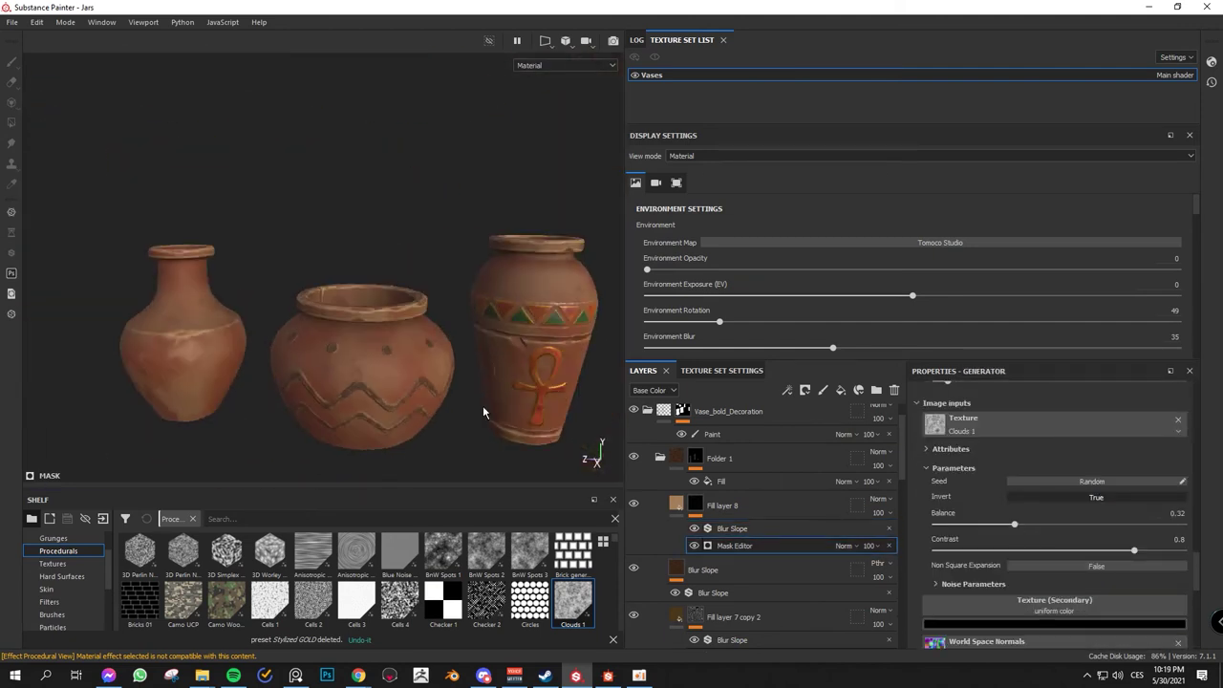
drag(877, 513, 903, 537)
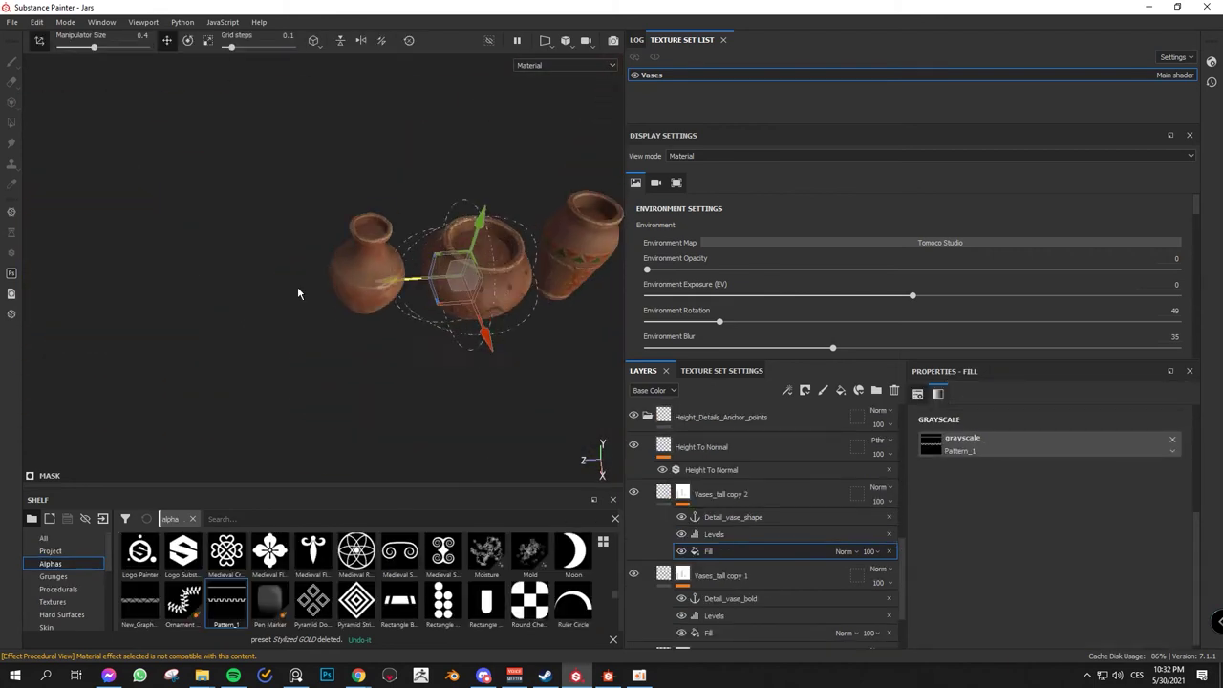
Step: Move a Gold_color instance into Vase_shape_Decoration and group it in a masked folder
alt+drag(483, 398, 377, 309)
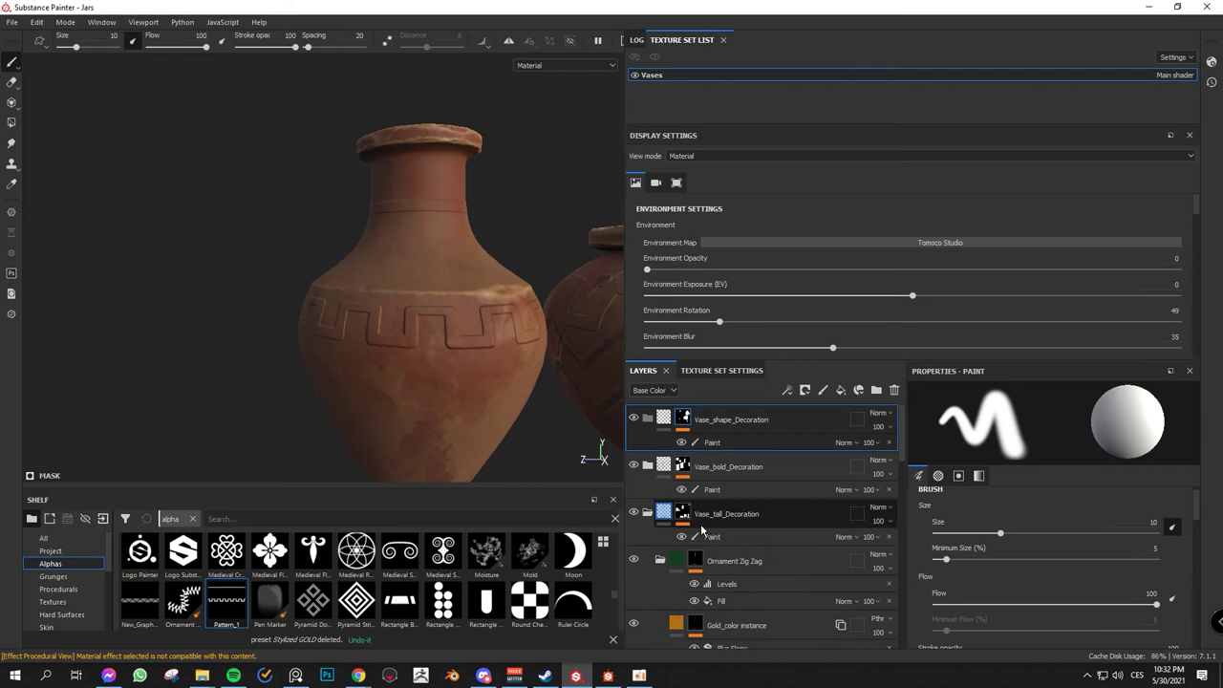
drag(736, 625, 703, 473)
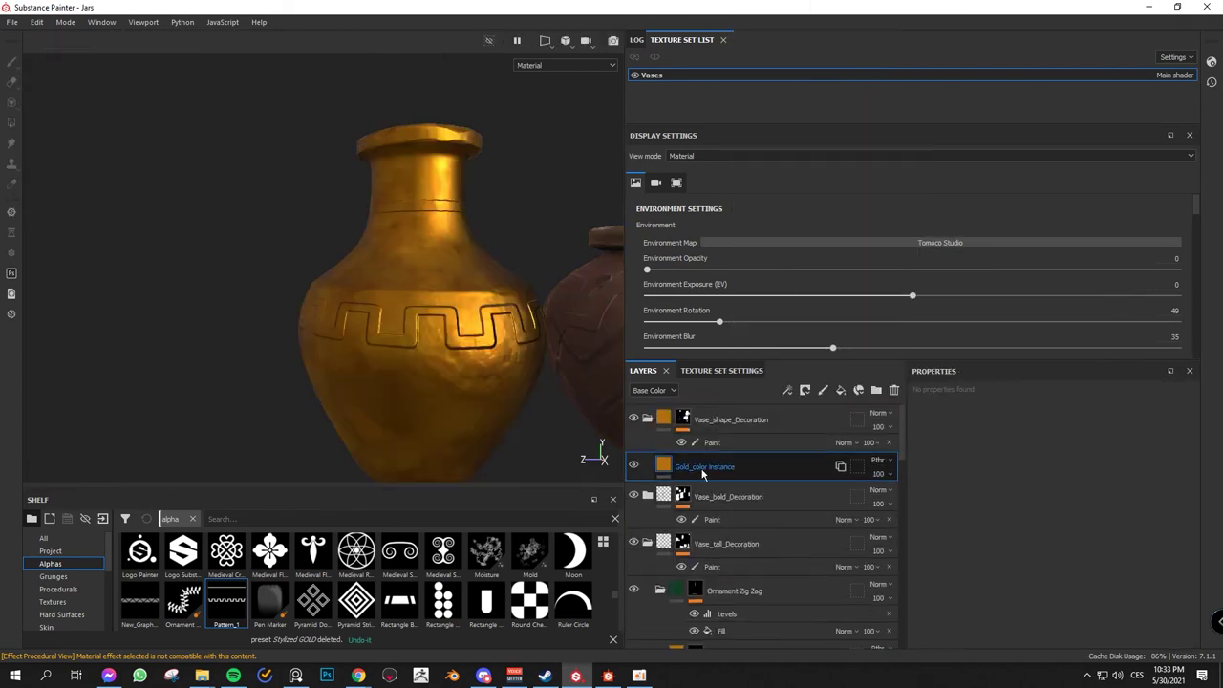
key(ctrl+g)
right_click(719, 466)
click(765, 53)
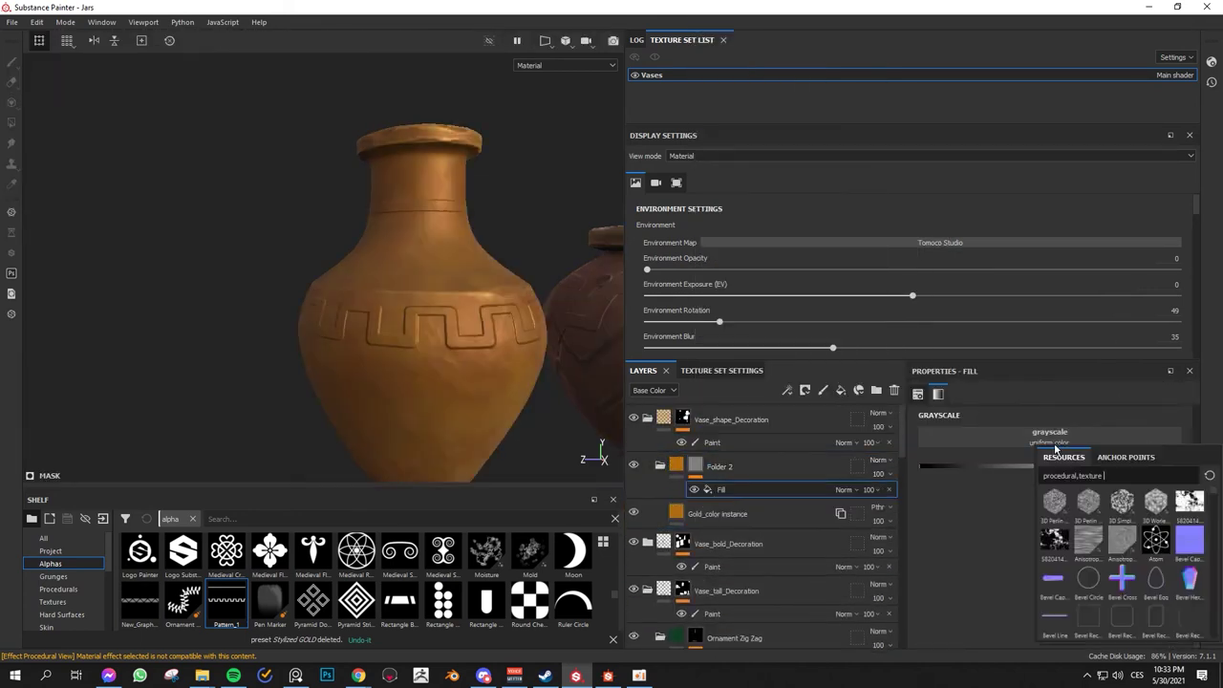
Step: Use the Detail_vase_shape anchor point as the fill of Folder 2's mask to limit the gold to the ornament
click(1133, 573)
alt+drag(401, 363, 251, 371)
alt+right_drag(251, 370, 450, 335)
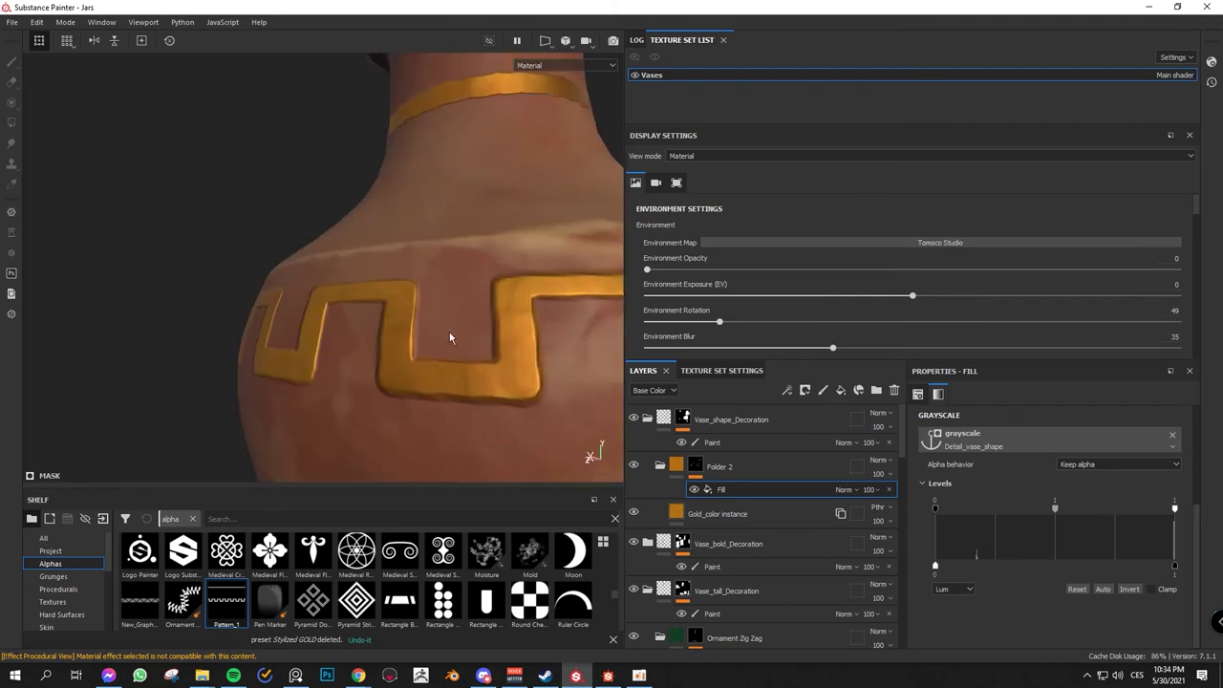
scroll(762, 511, down, 2)
scroll(762, 512, up, 2)
Step: Copy the mask of the Stylized GOLD folder onto Folder 2
click(786, 466)
right_click(786, 466)
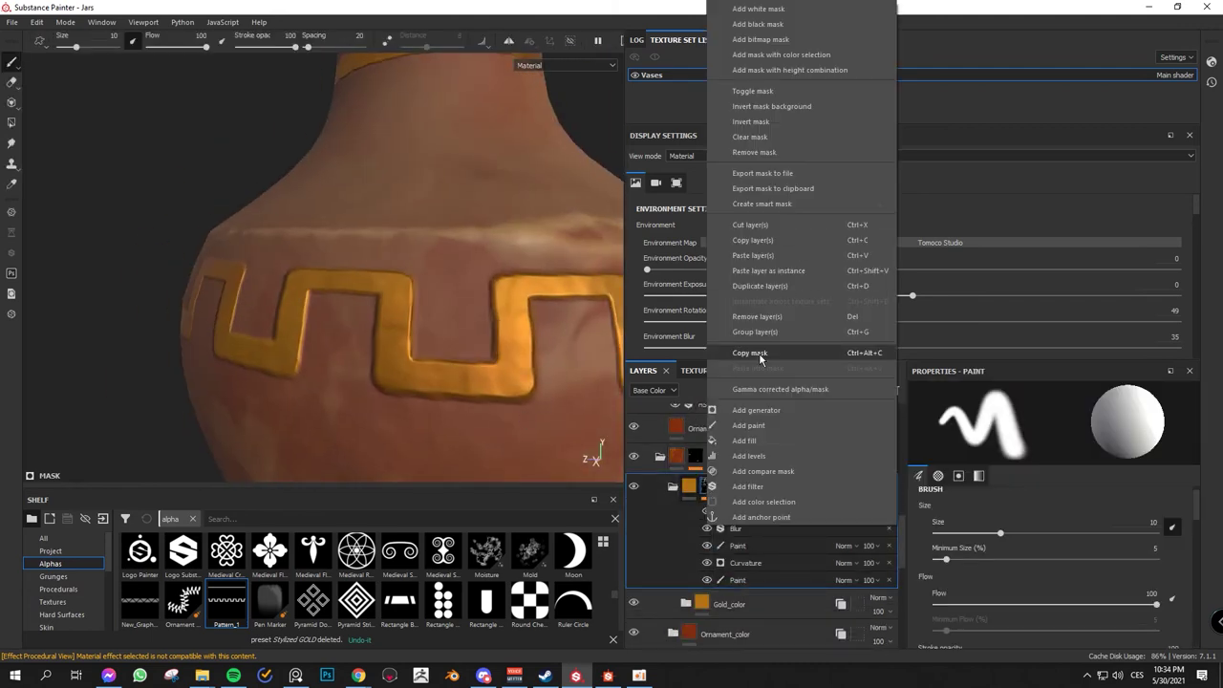
key(Escape)
right_click(712, 470)
click(764, 287)
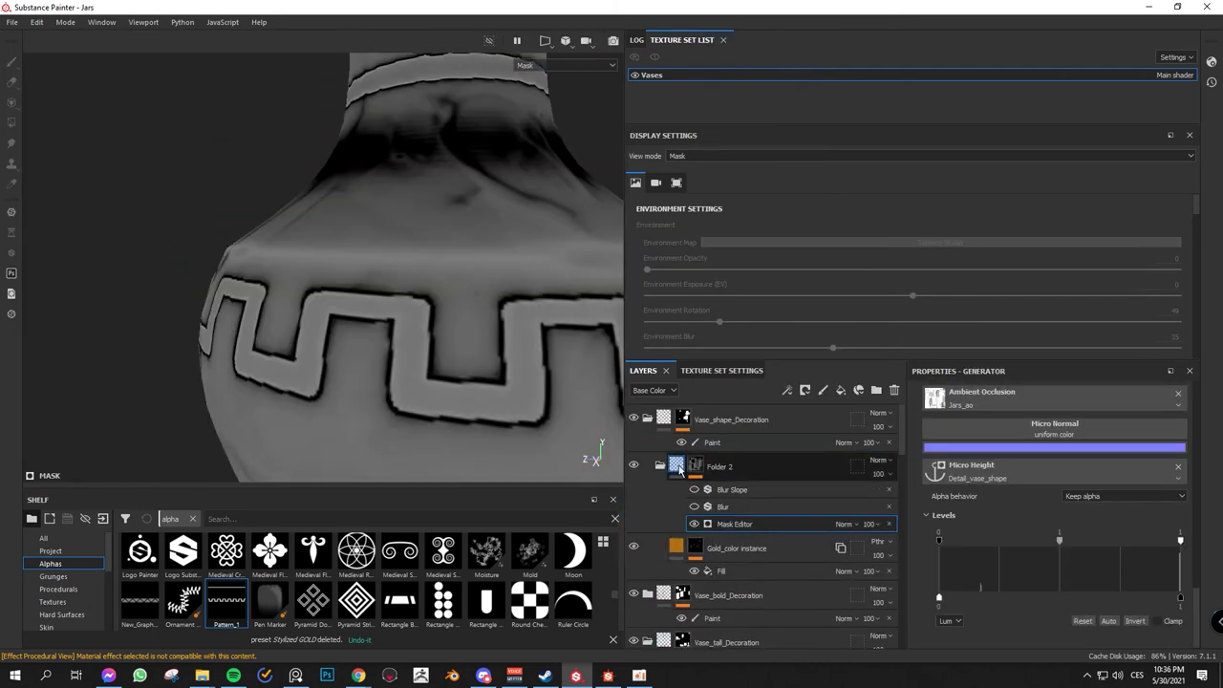
Step: Set fine curvature to 0.9 and curvature opacity to 1 in Folder 2's Mask Editor to outline the meander pattern
click(951, 532)
scroll(922, 521, down, 3)
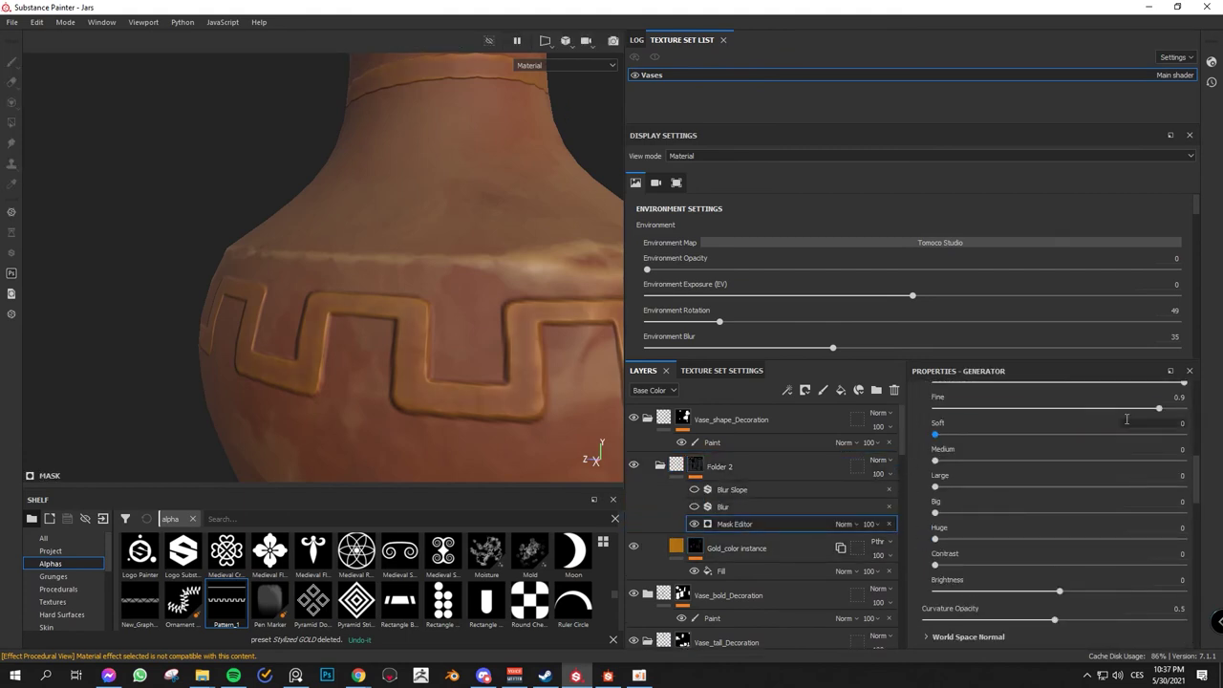
scroll(1126, 419, up, 5)
click(1175, 533)
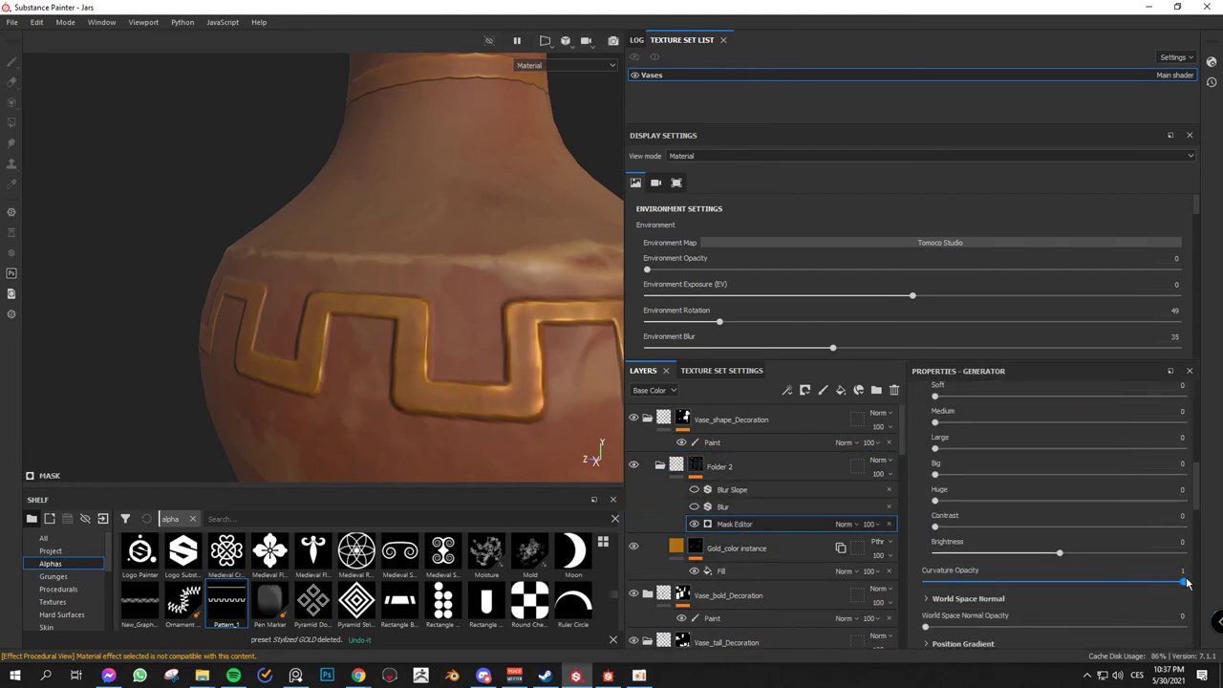
Step: Compare the gold outline with Folder 2's Mask Editor switched off and on, and set its global contrast to 0.93
right_click(757, 546)
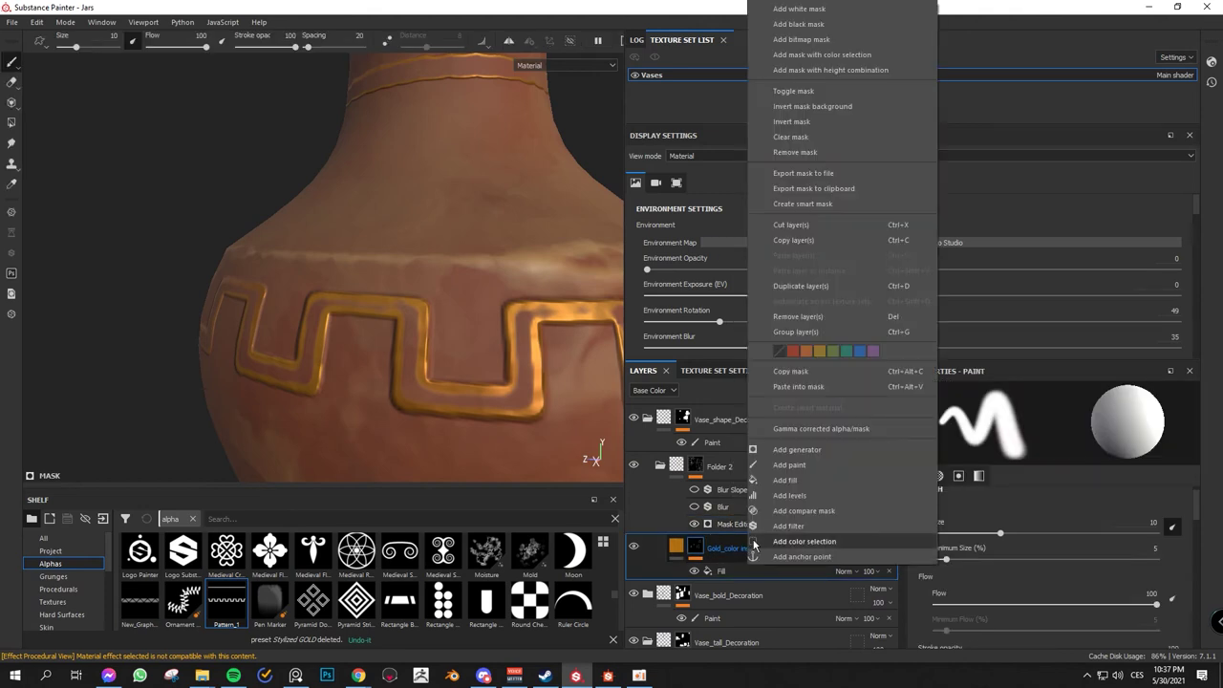
click(755, 544)
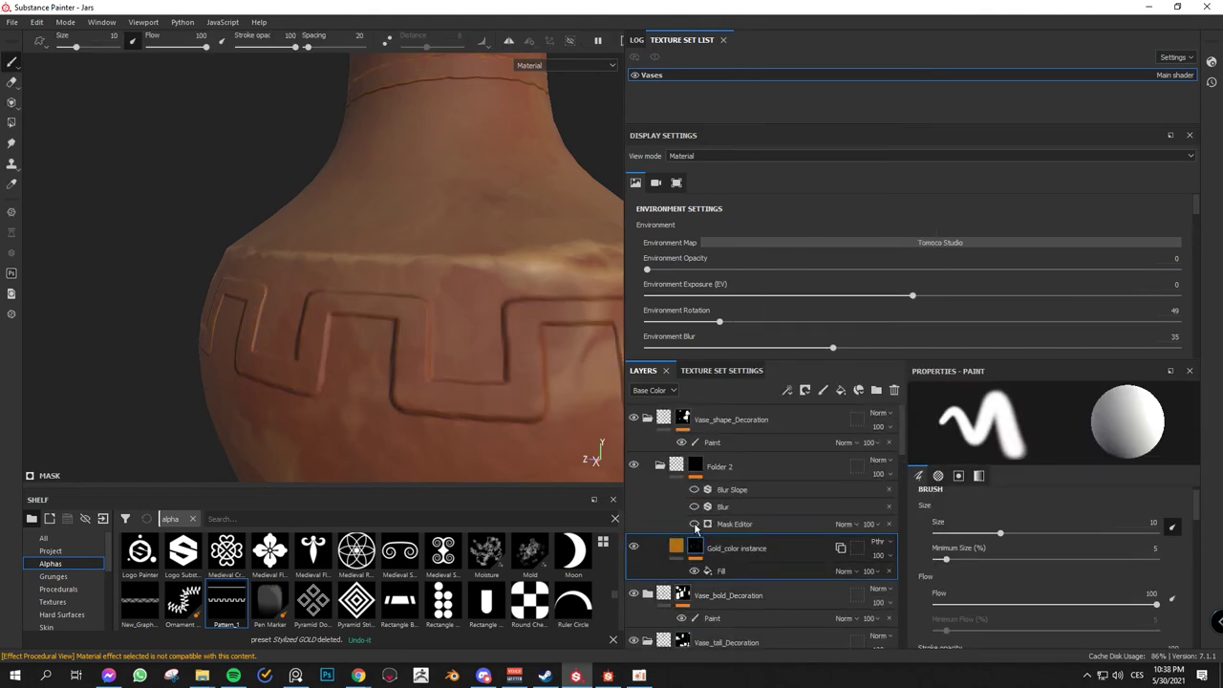
click(696, 525)
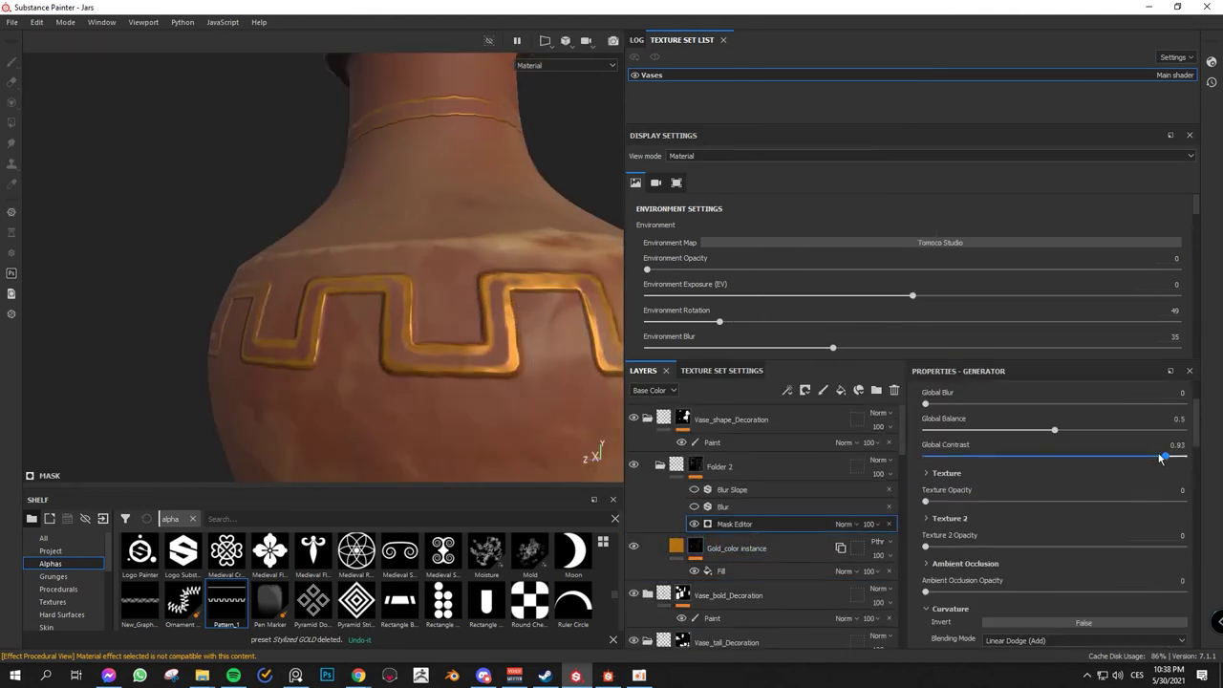
click(660, 467)
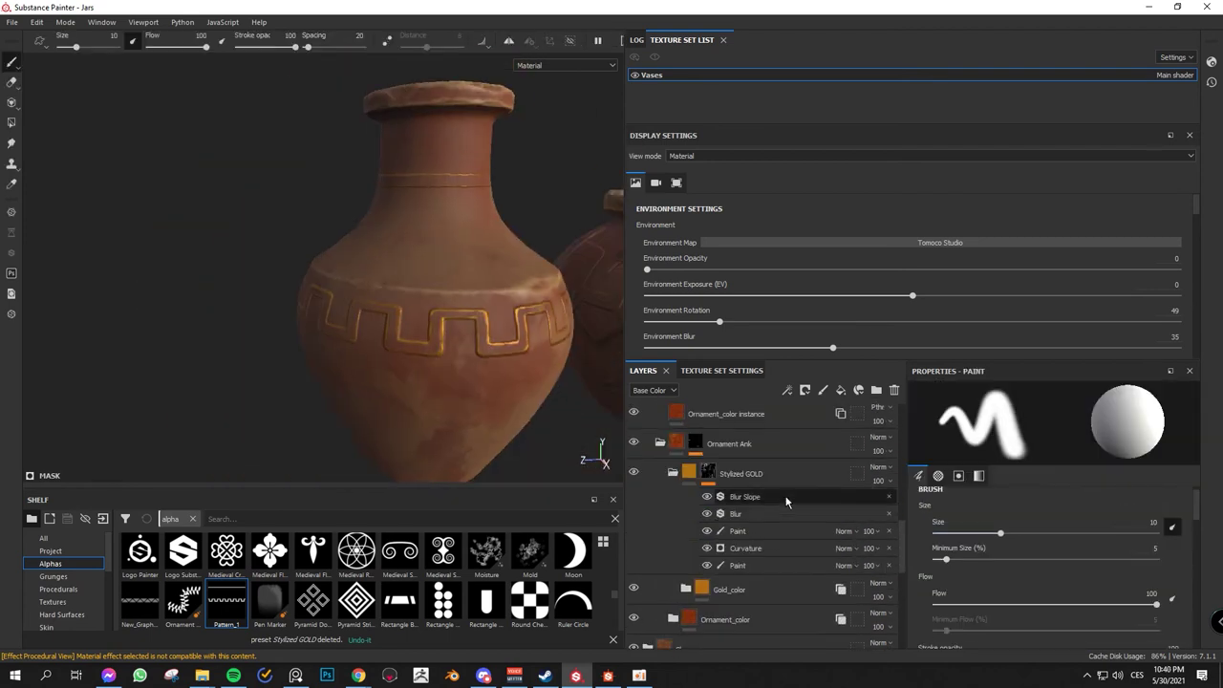
Step: Add an Ornament_color instance beneath the gold in Folder 2 and shift it to purple with an HSL Perceptive filter
right_click(791, 498)
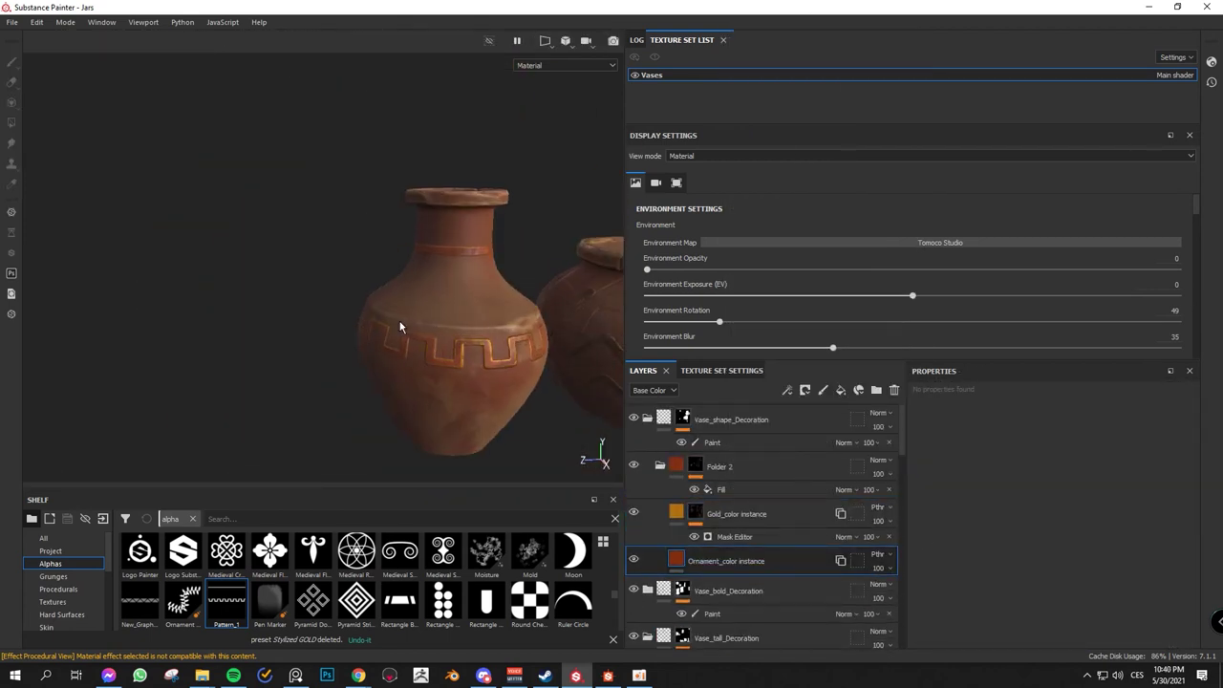
right_click(711, 558)
click(55, 576)
click(54, 589)
scroll(54, 583, down, 2)
click(54, 589)
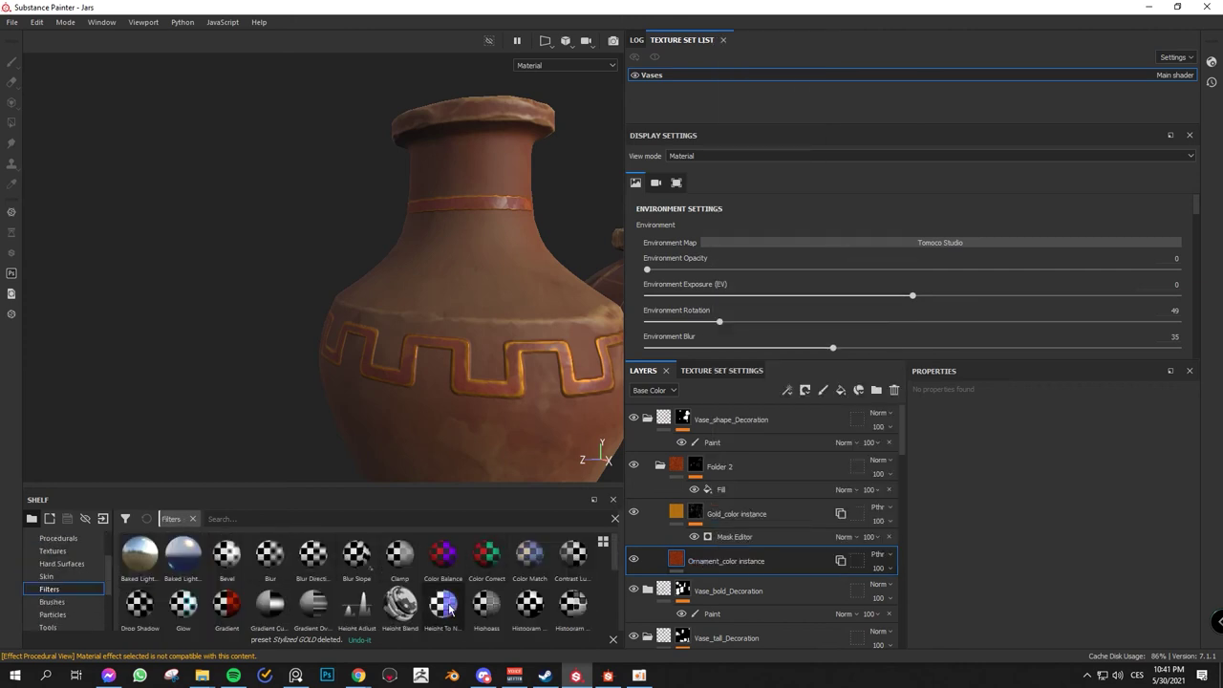
drag(142, 564, 746, 556)
drag(1058, 516, 1086, 517)
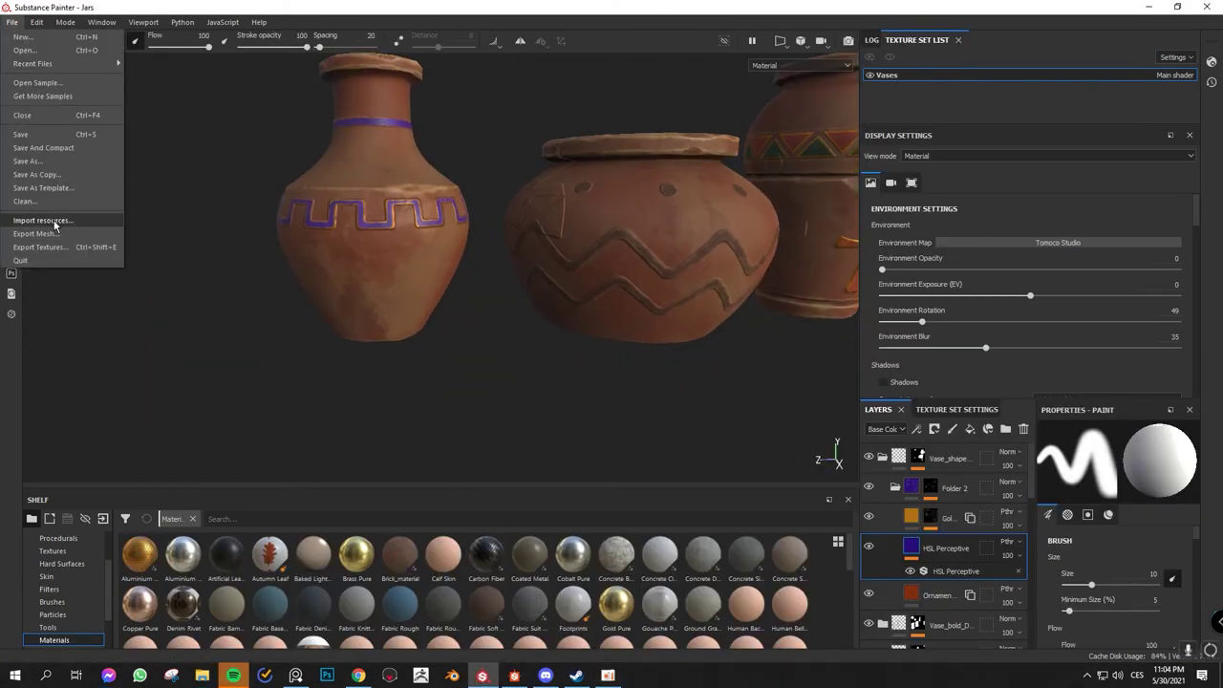
Step: Import the stripe alpha and add horizontal stripes around the narrow-necked vase's lower body in the height details
click(41, 226)
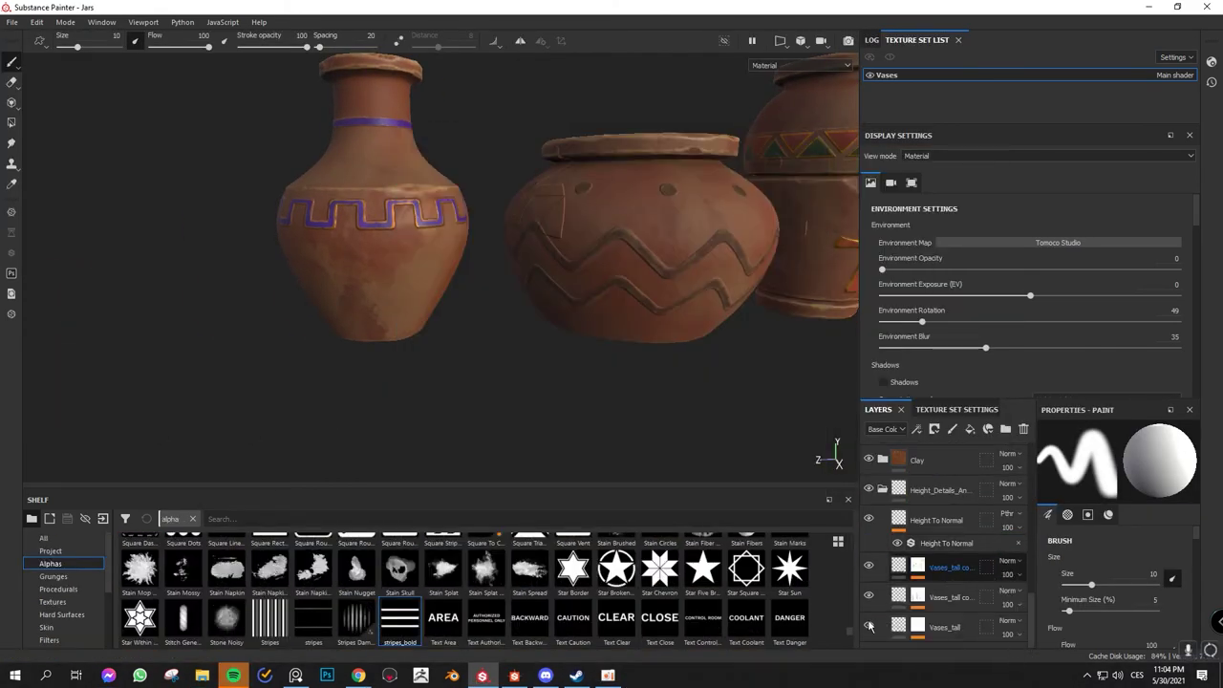
right_click(941, 568)
click(999, 554)
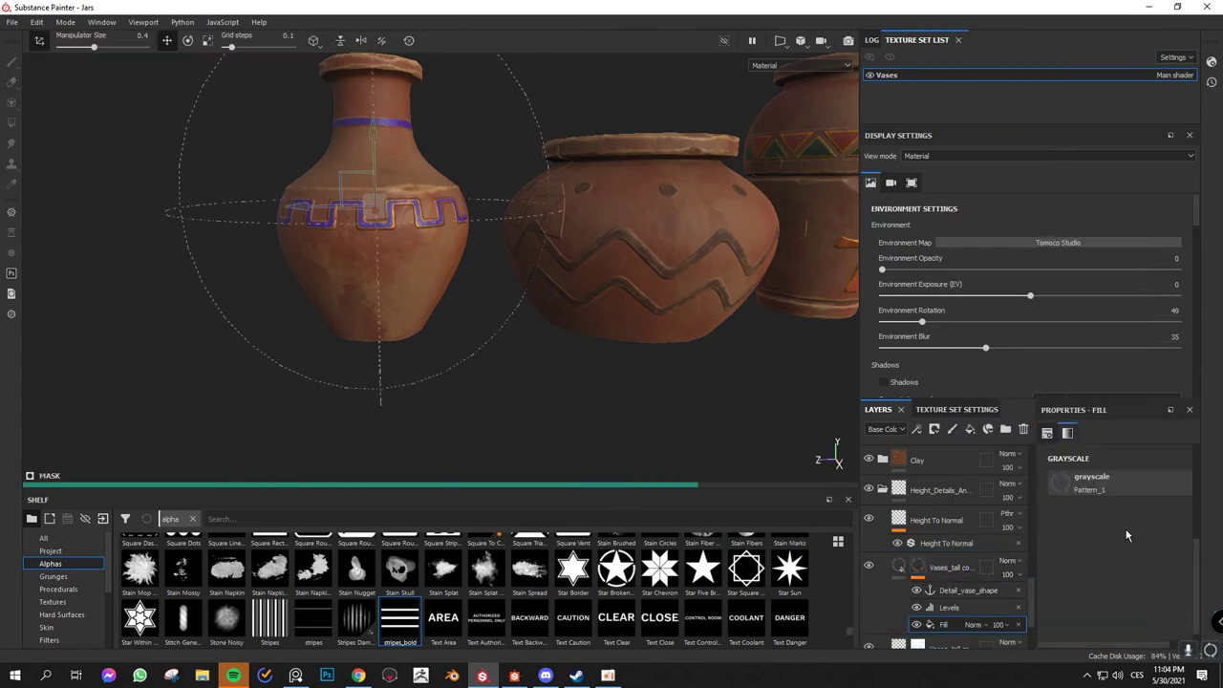
click(937, 591)
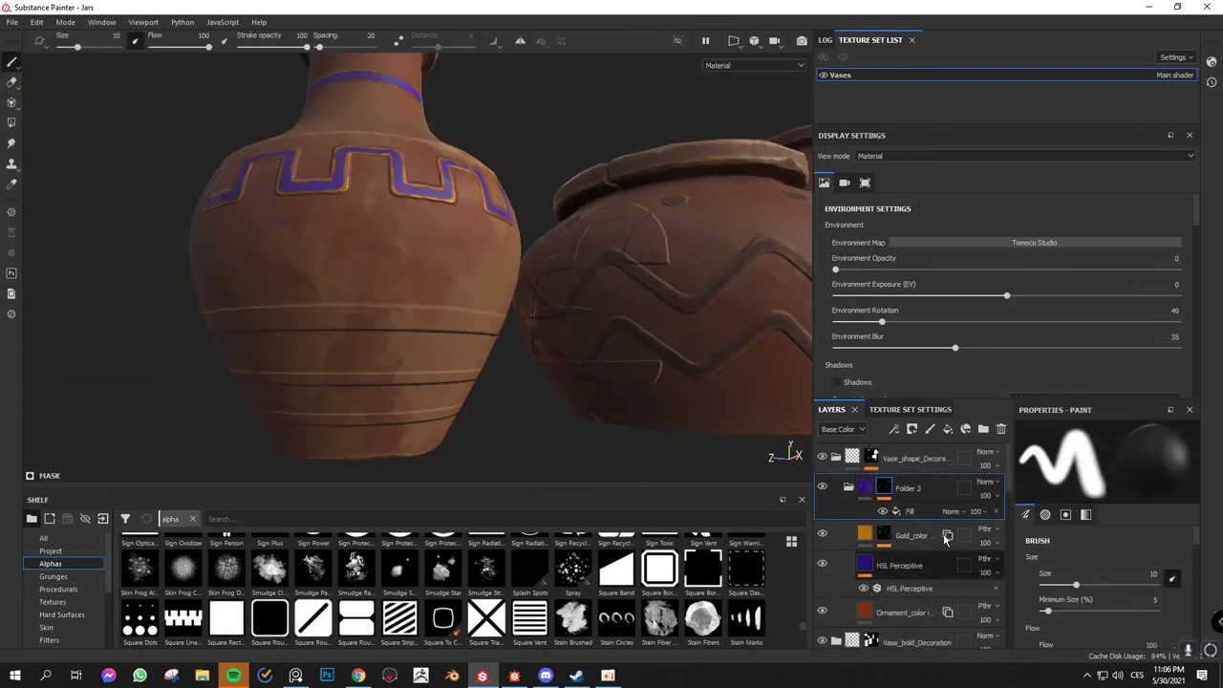
Step: Add a second Linear Dodge fill to Folder 2's mask and a second Linear Dodge Mask Editor to the Gold_color instance
click(915, 516)
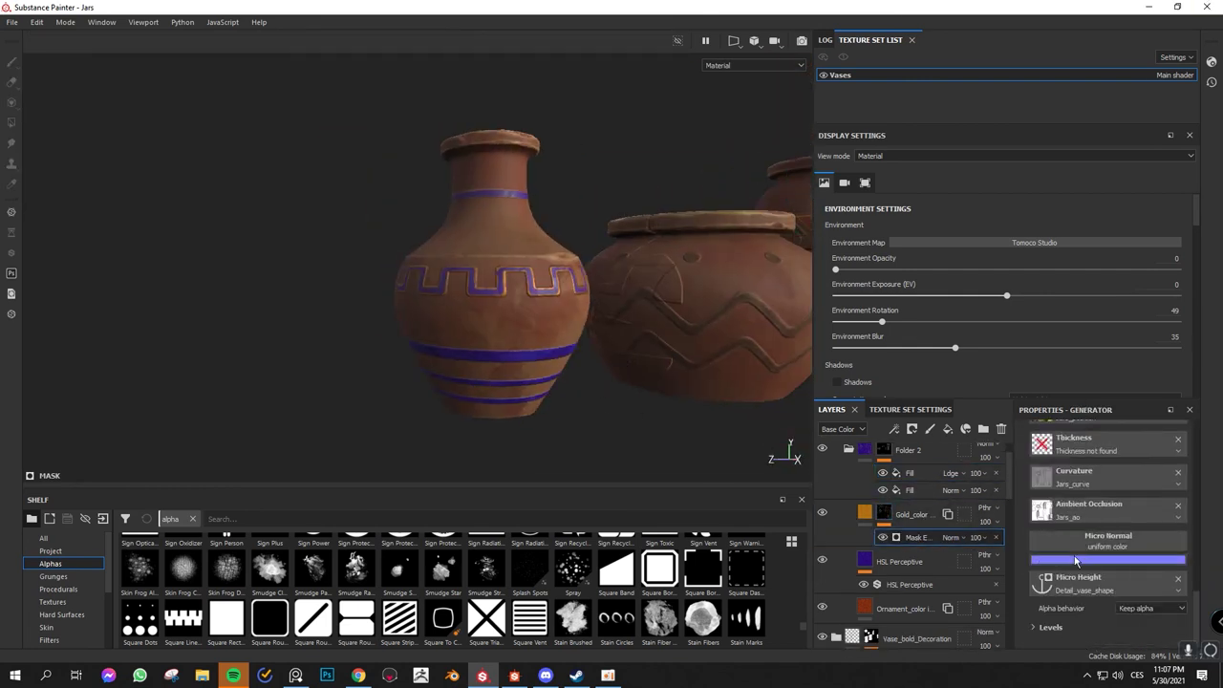
scroll(1050, 626, down, 1)
right_click(948, 535)
key(Escape)
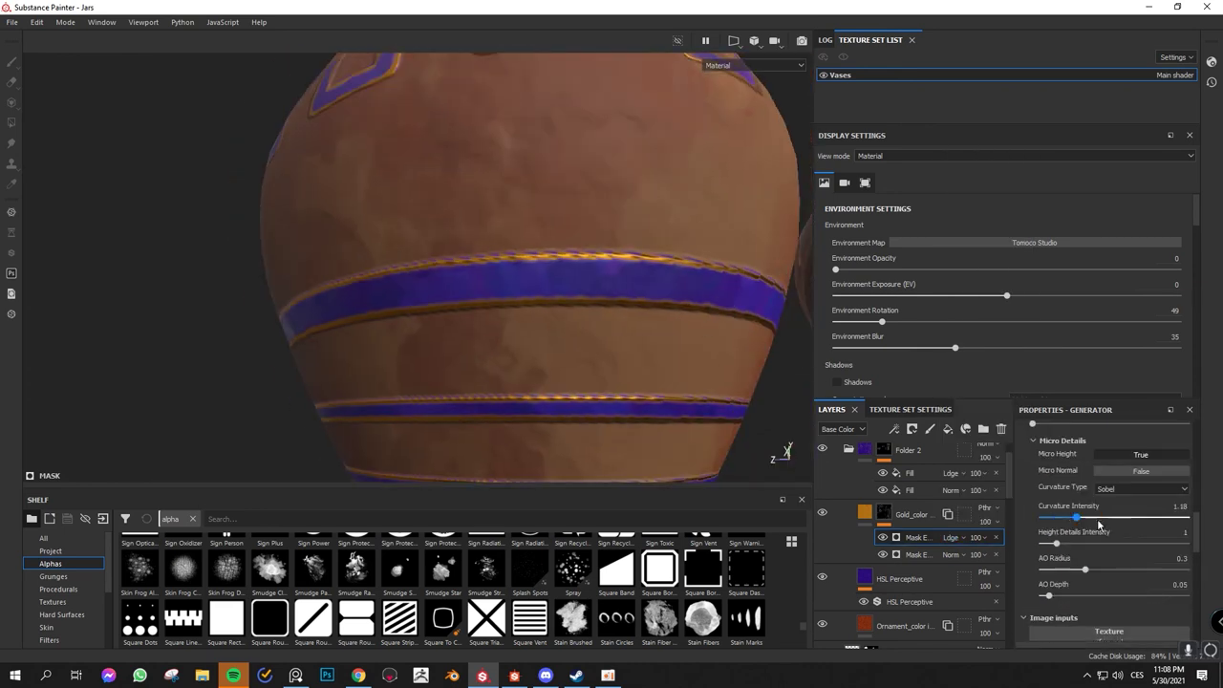
Step: Set fine curvature and global contrast to 0.84 in the upper Mask Editor of the Gold_color instance's mask
drag(1079, 519, 1133, 519)
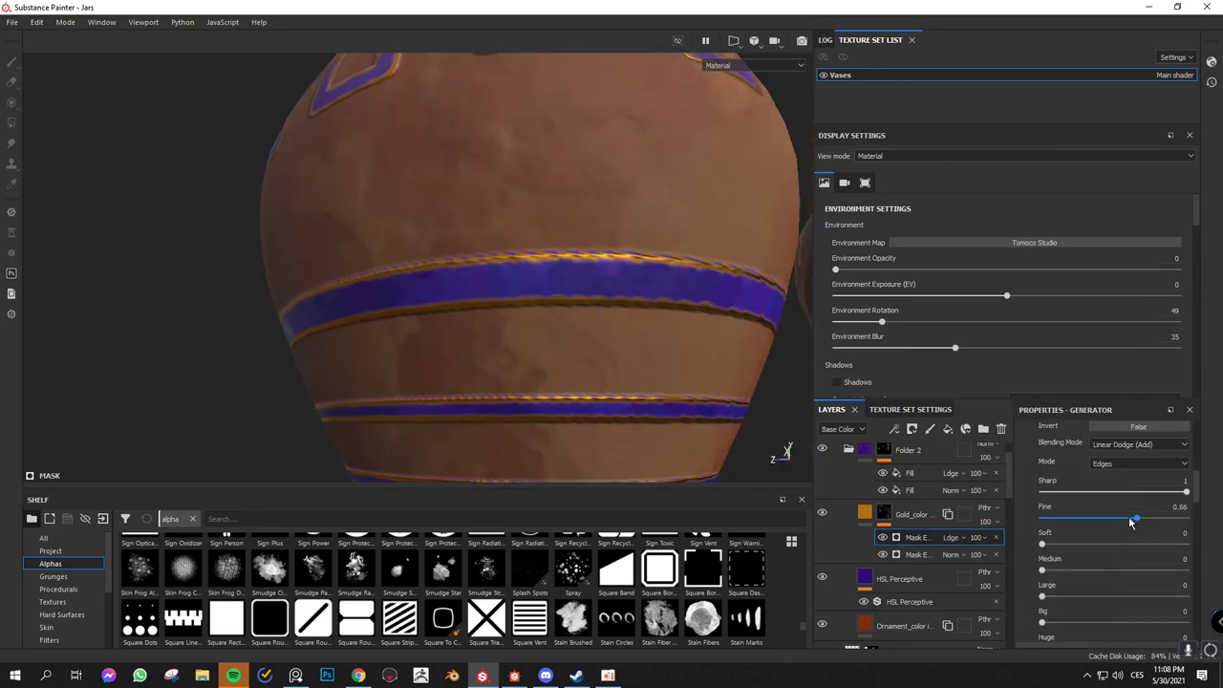
click(917, 554)
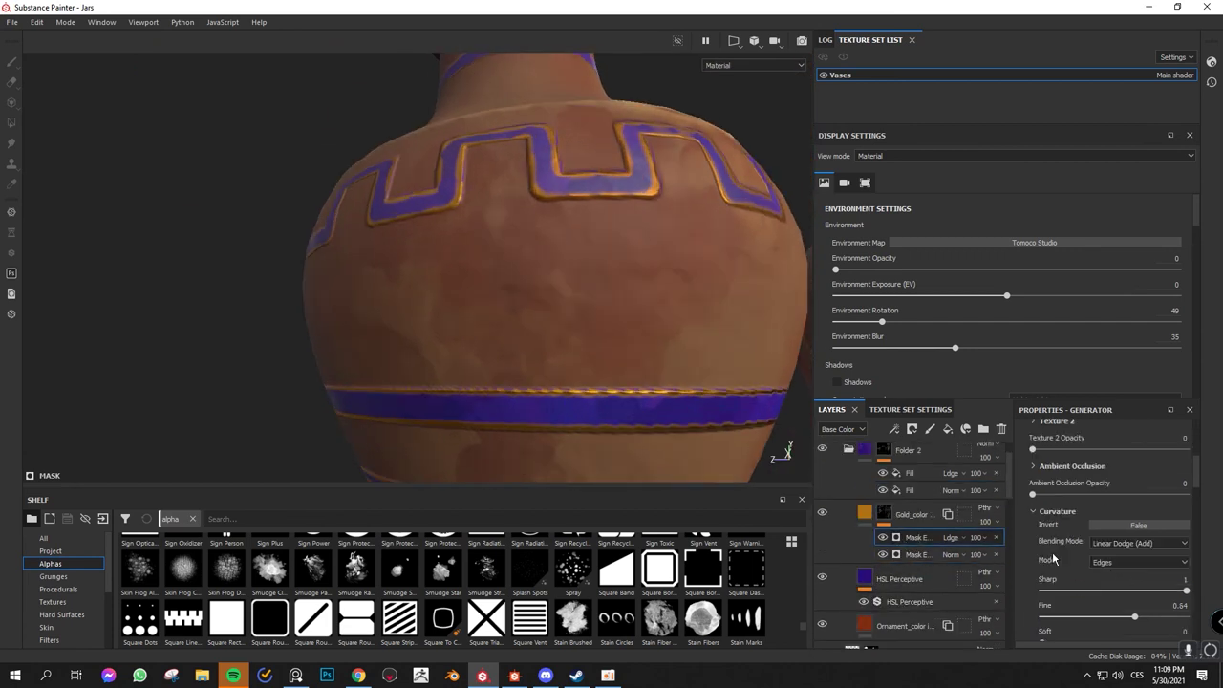
scroll(1113, 566, up, 5)
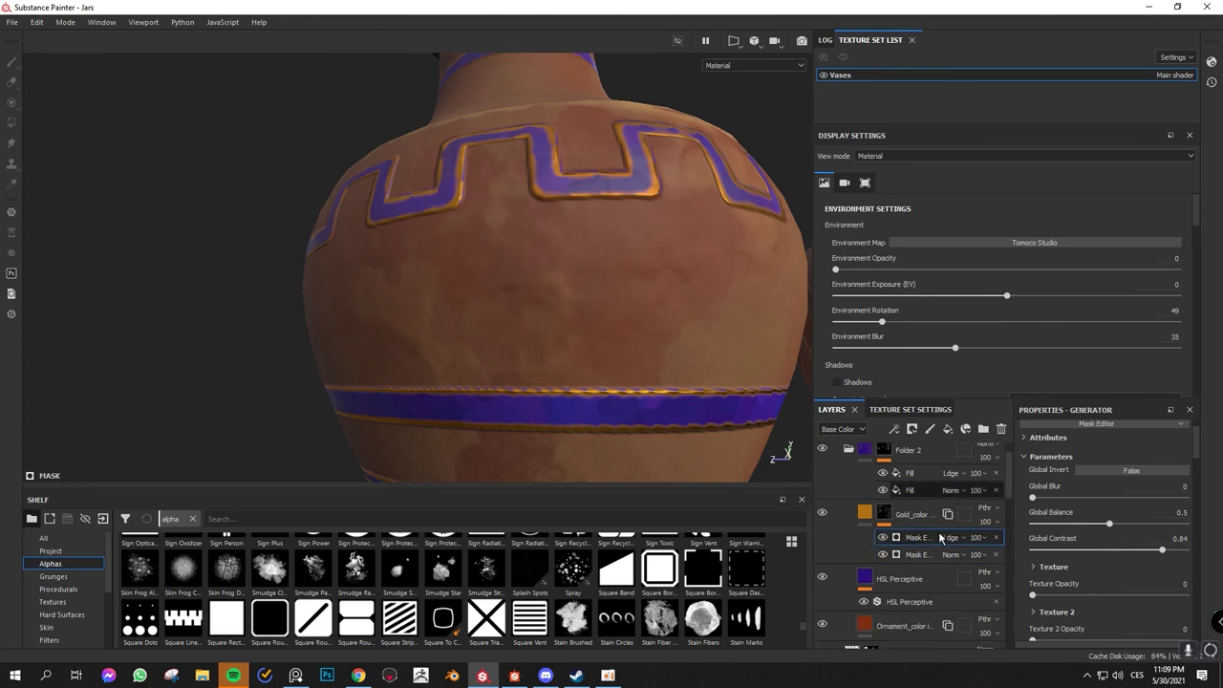
Step: Recolor the ornament red by setting the HSL Perceptive filter to hue 0, saturation 0.605 and lightness 0.419
alt+drag(573, 287, 631, 363)
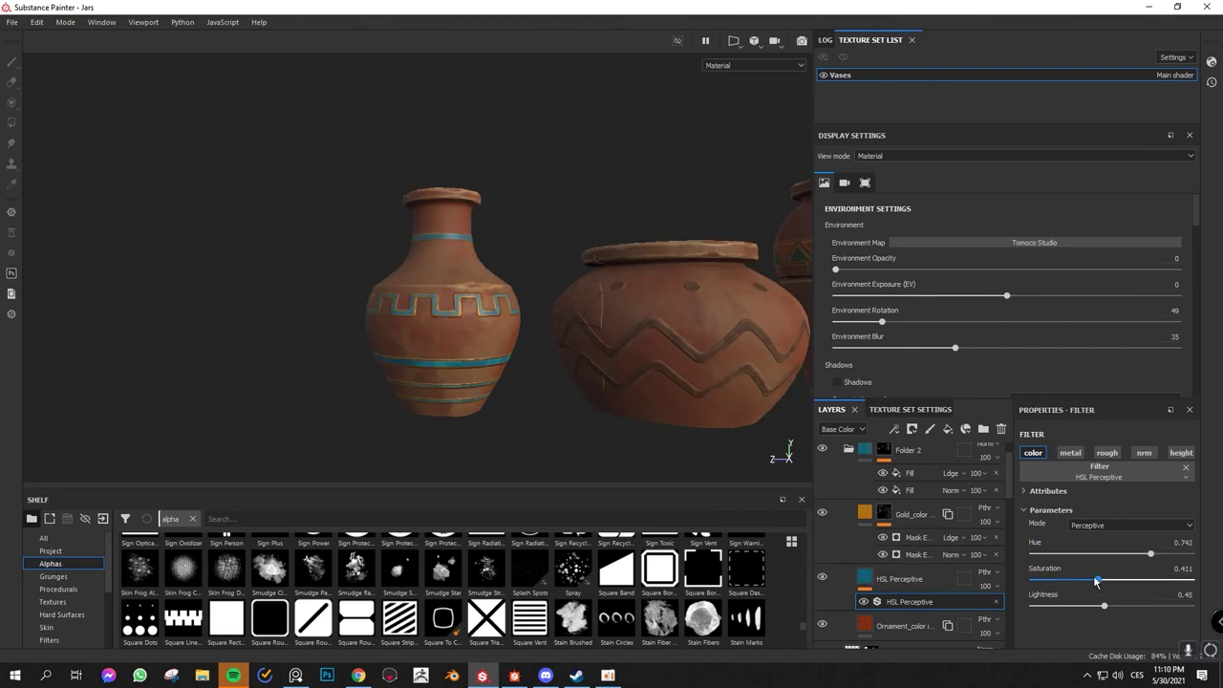
drag(1092, 606, 1098, 605)
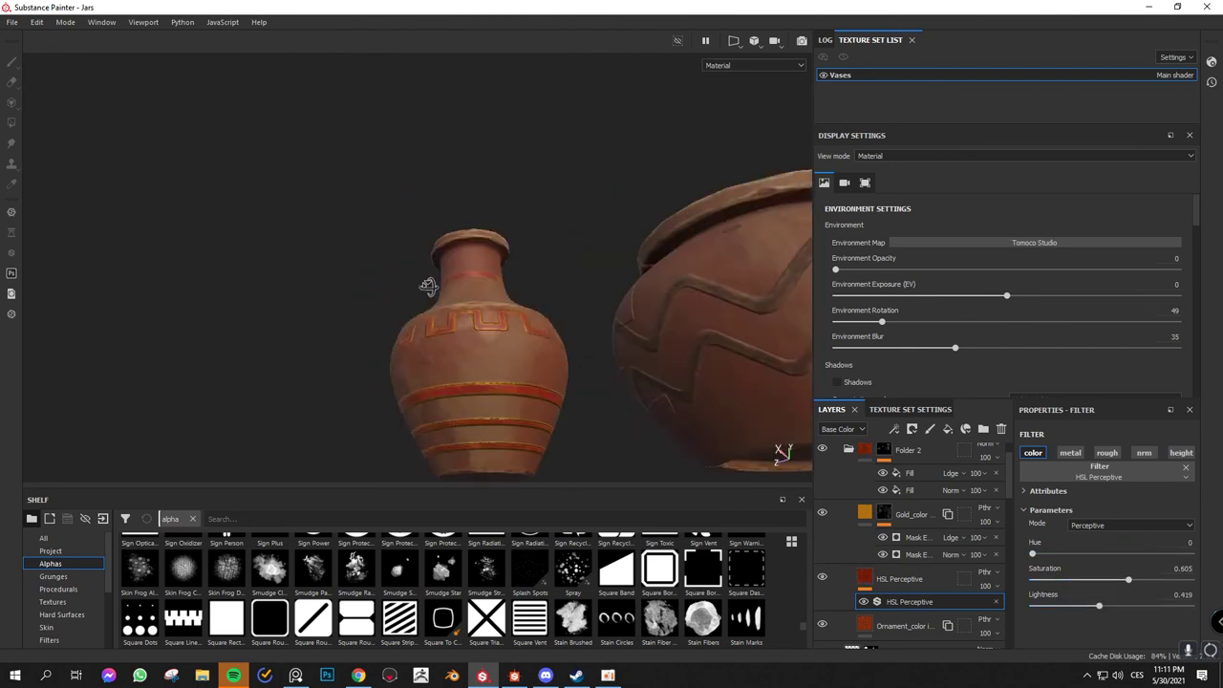
Step: Add a Blur Slope filter to the Gold_color instance's mask with intensity 4.61 and intensity divider 1000
scroll(513, 382, up, 5)
alt+drag(475, 344, 296, 248)
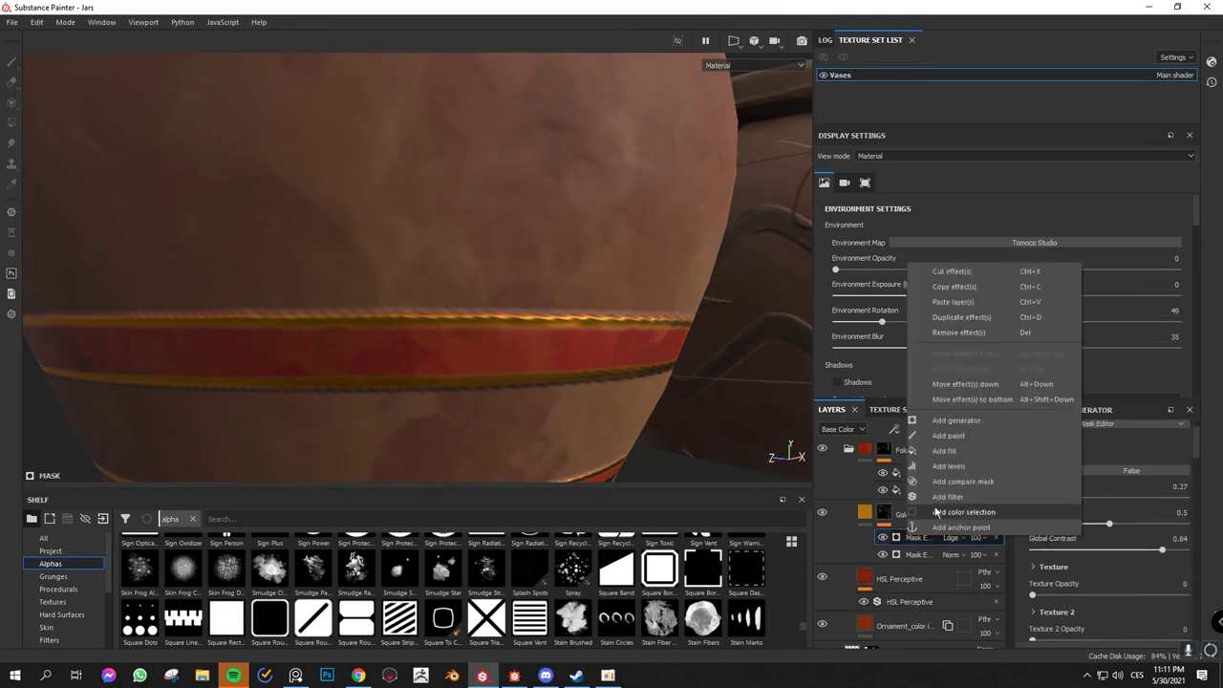
click(969, 507)
click(1070, 616)
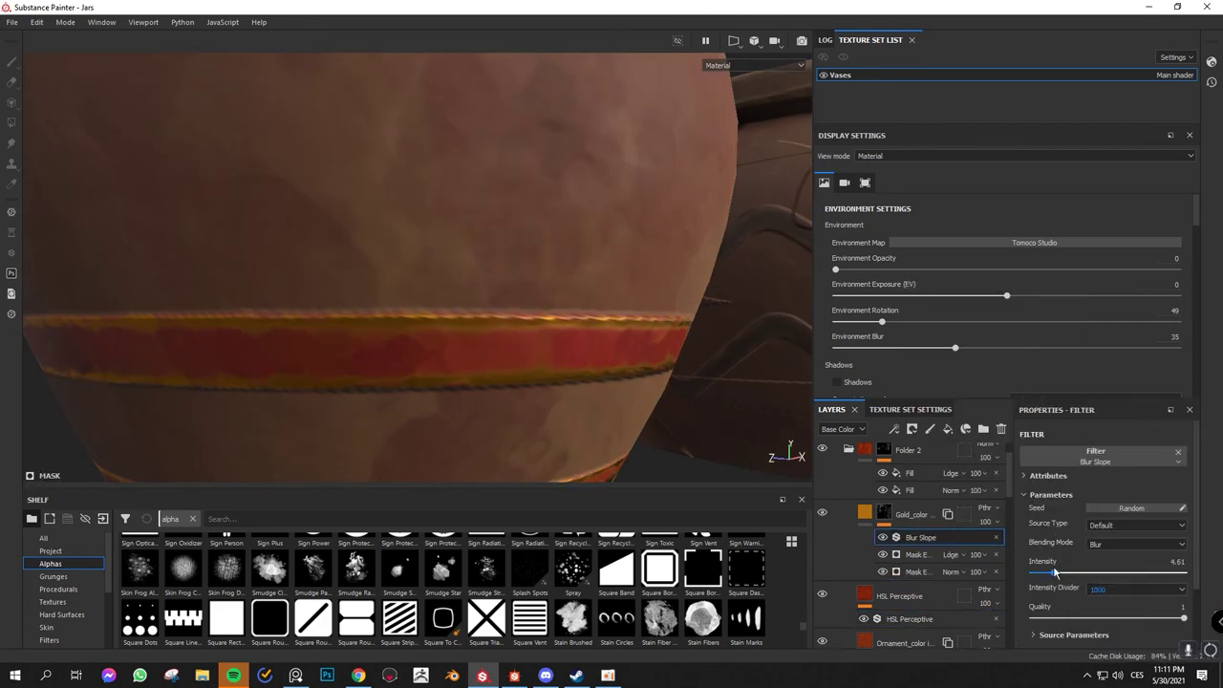